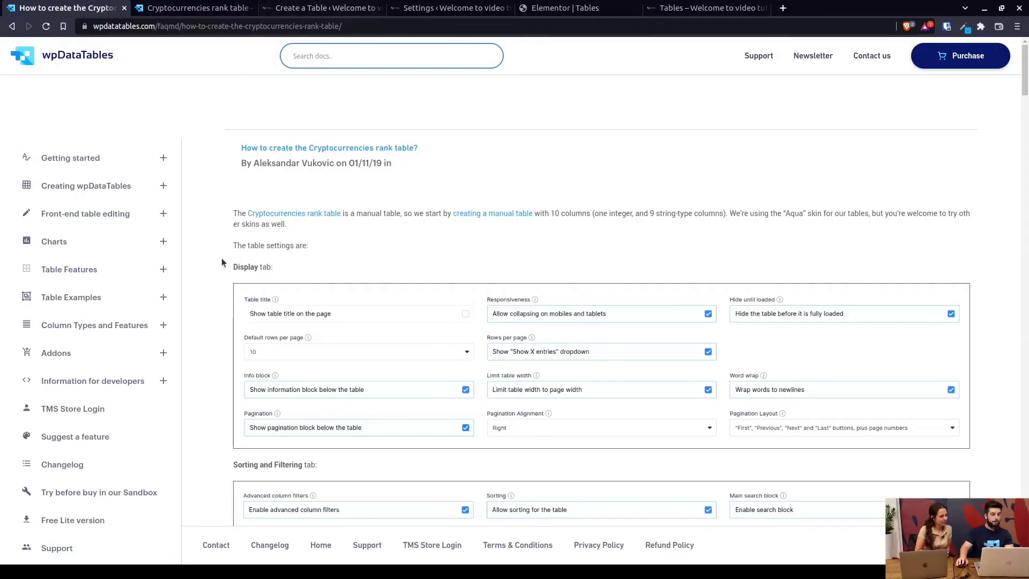
Open the Cryptocurrencies rank table example page and scroll through the table
{"action": "scroll", "coordinate": [255, 258], "scroll_direction": "down", "scroll_amount": 4}
{"action": "scroll", "coordinate": [255, 258], "scroll_direction": "up", "scroll_amount": 4}
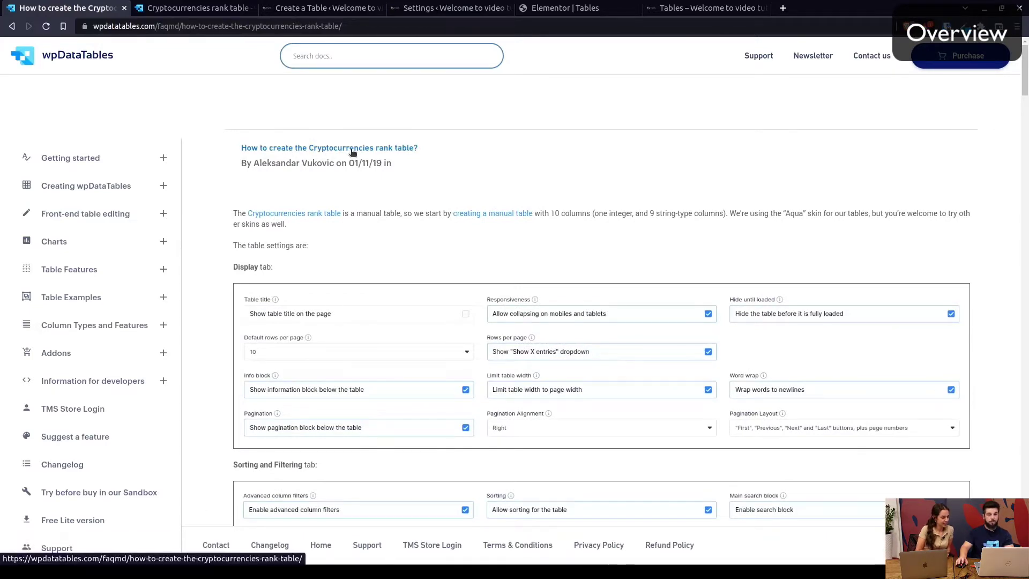
{"action": "left_click", "coordinate": [209, 10]}
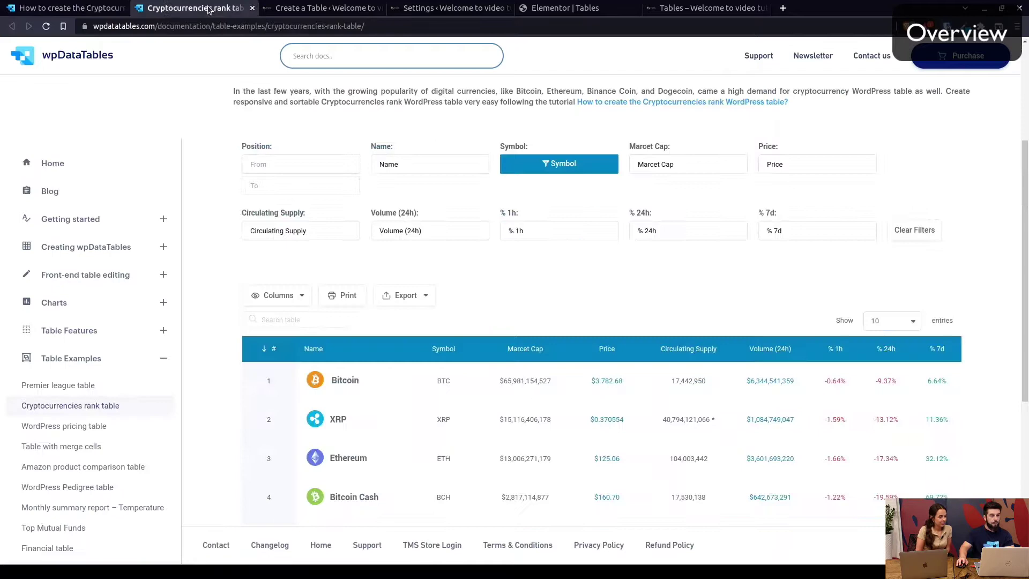
{"action": "scroll", "coordinate": [355, 315], "scroll_direction": "down", "scroll_amount": 3}
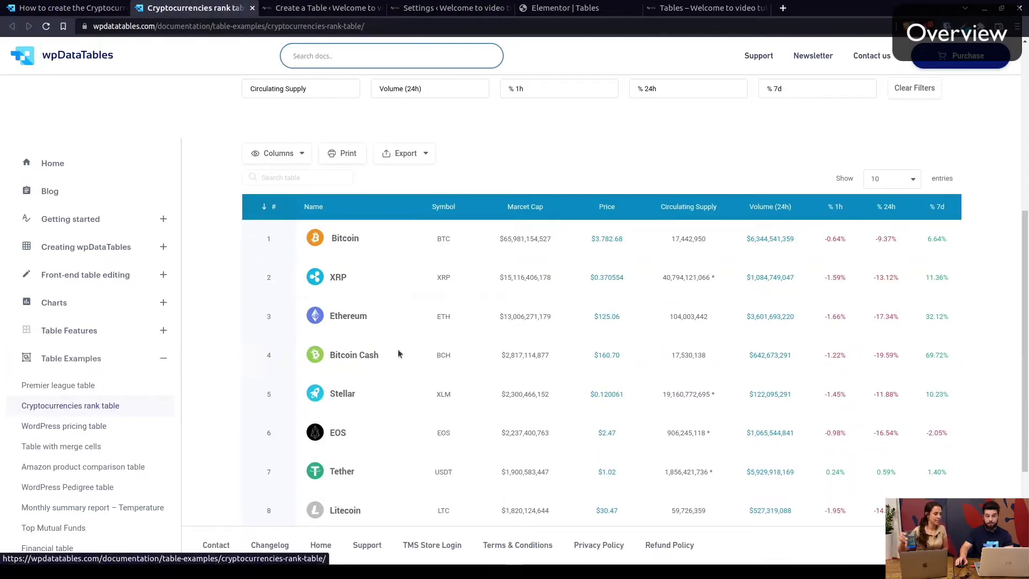
{"action": "scroll", "coordinate": [472, 300], "scroll_direction": "up", "scroll_amount": 3}
{"action": "scroll", "coordinate": [496, 301], "scroll_direction": "down", "scroll_amount": 3}
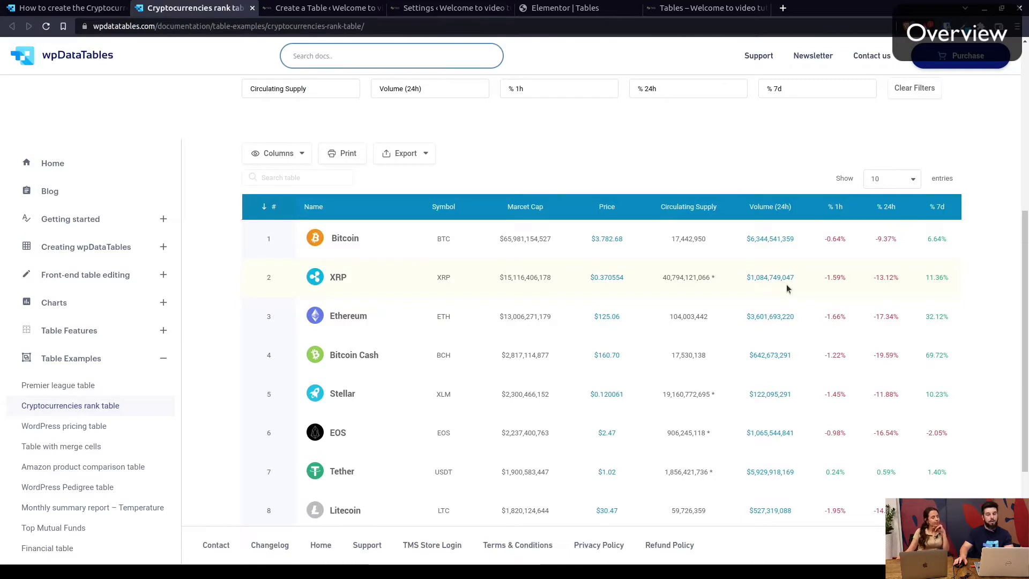
{"action": "scroll", "coordinate": [701, 292], "scroll_direction": "up", "scroll_amount": 2}
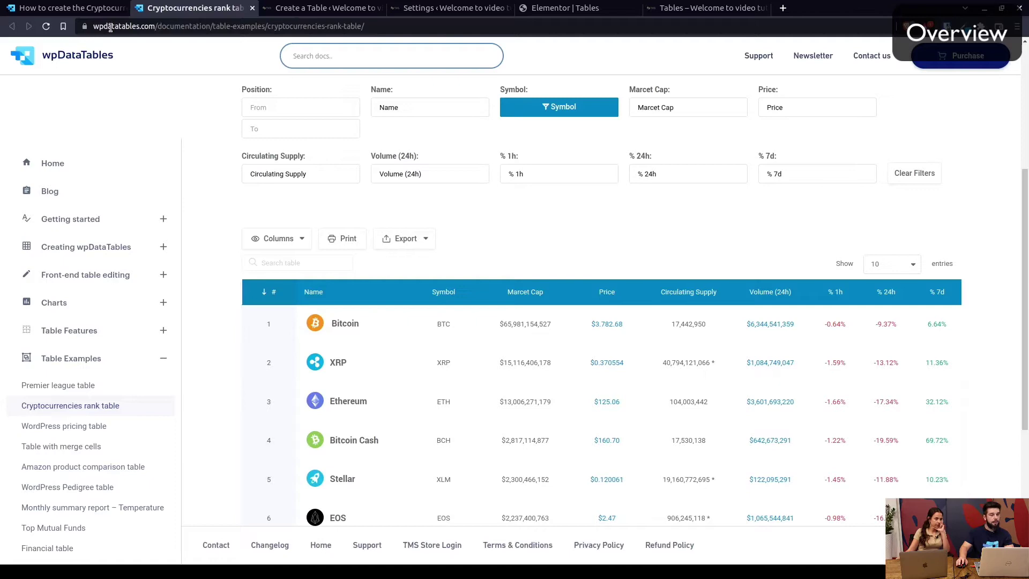
Export the example table to Excel, then cancel the save dialog
{"action": "left_click", "coordinate": [426, 242]}
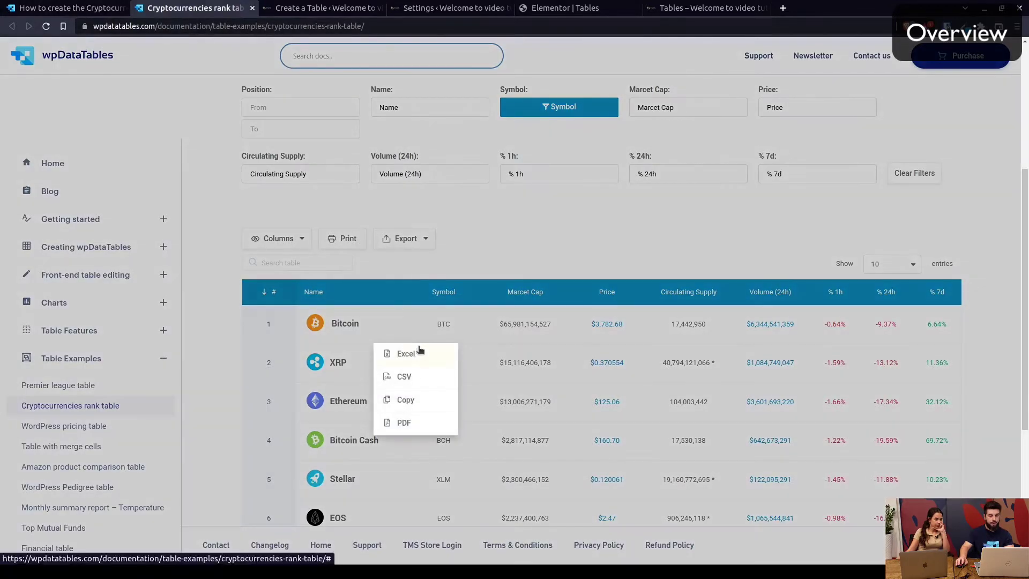
{"action": "left_click", "coordinate": [423, 354]}
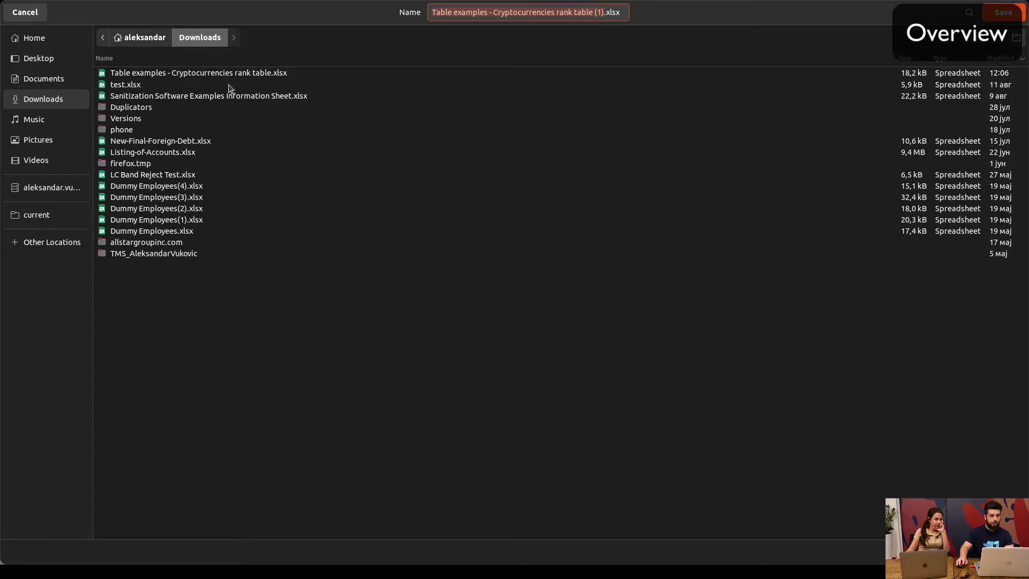
{"action": "left_click", "coordinate": [200, 75]}
{"action": "left_click", "coordinate": [26, 12]}
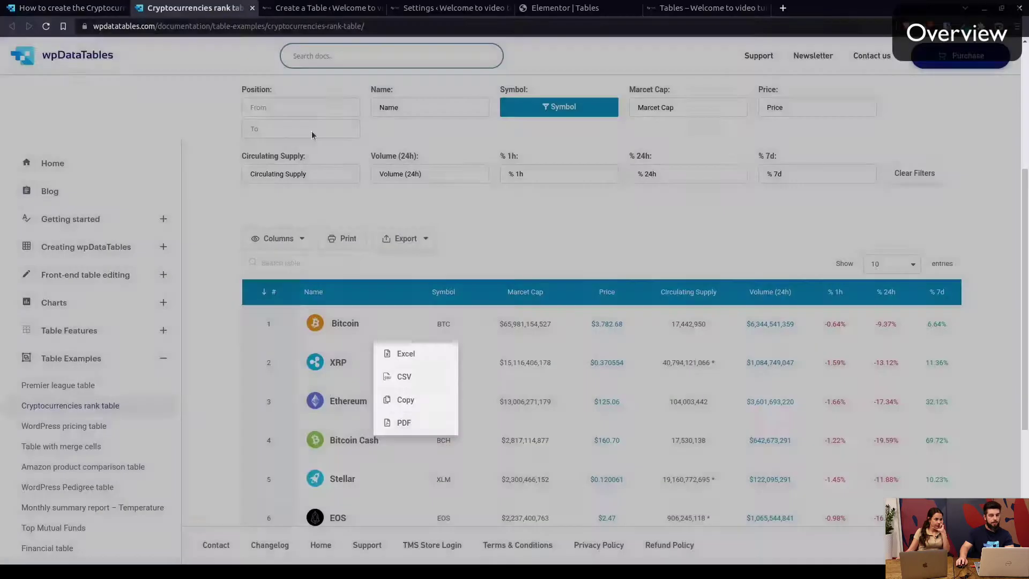
Start a new wpDataTables table by importing data from a data source
{"action": "left_click", "coordinate": [312, 9]}
{"action": "middle_click", "coordinate": [41, 364]}
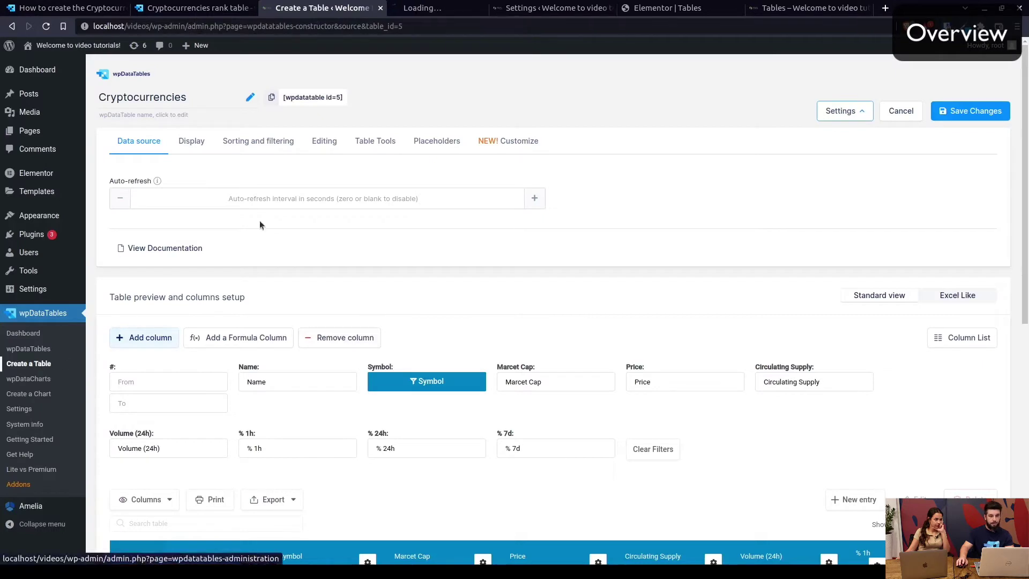
{"action": "left_click", "coordinate": [450, 12]}
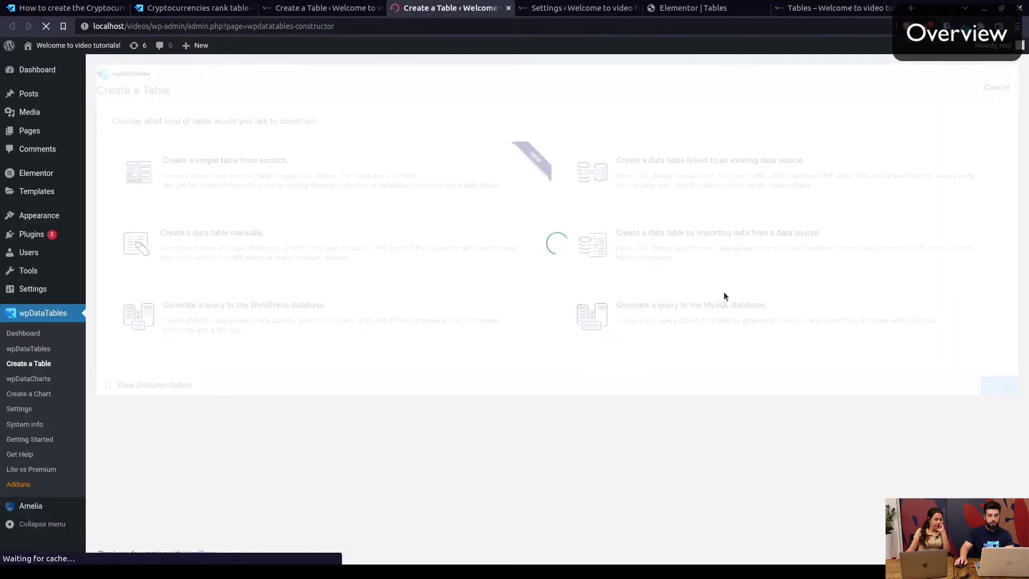
{"action": "left_click", "coordinate": [720, 187]}
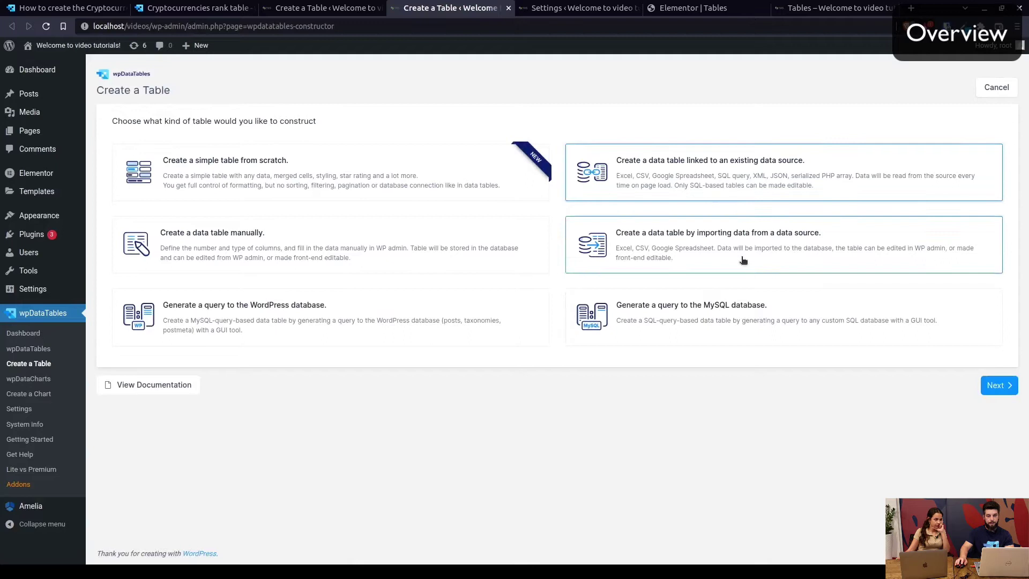
{"action": "left_click", "coordinate": [697, 236]}
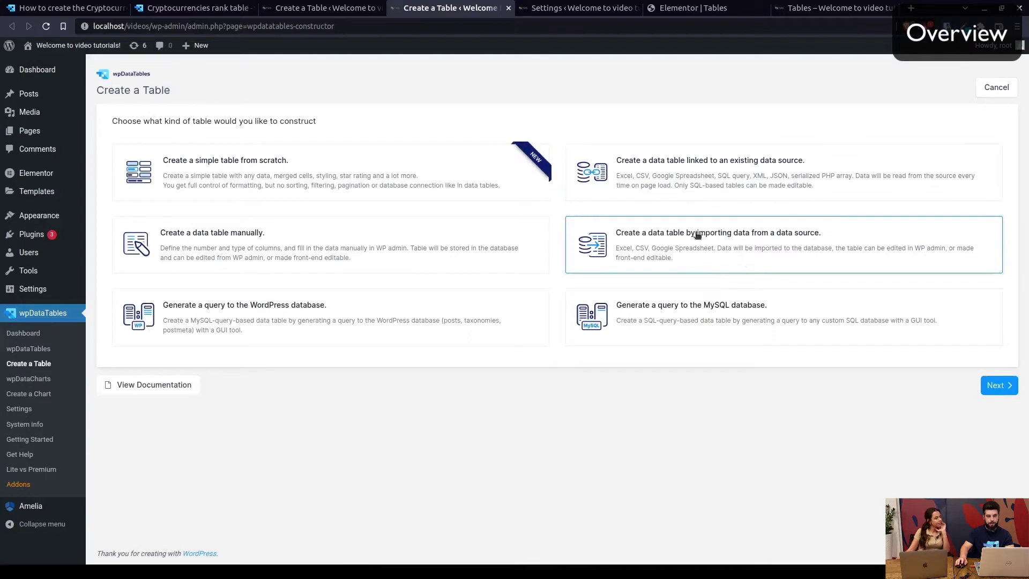
{"action": "left_click", "coordinate": [998, 385]}
Use the exported Cryptocurrencies rank spreadsheet from the media library as the source and continue
{"action": "left_click", "coordinate": [491, 144]}
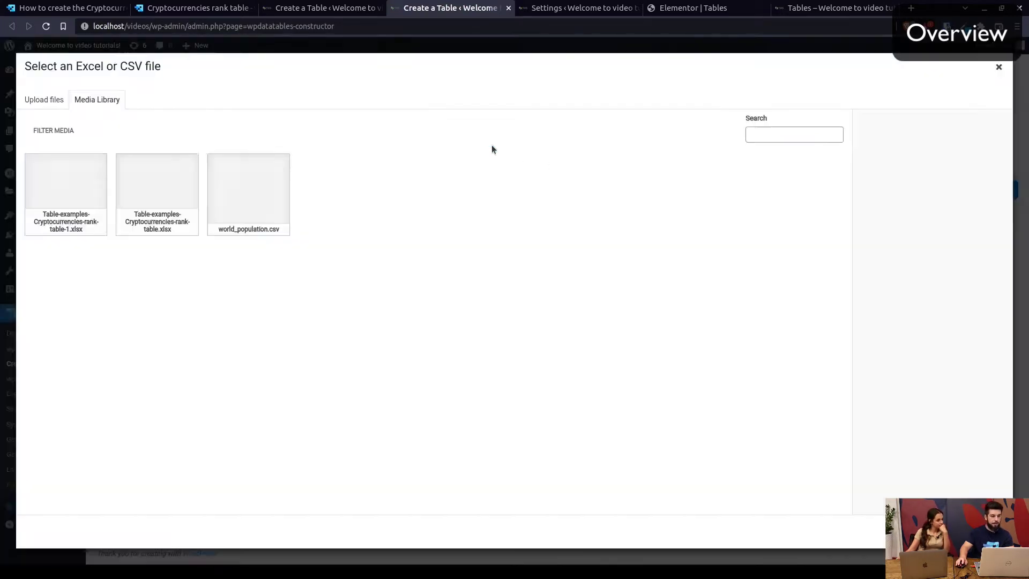
{"action": "left_click", "coordinate": [66, 190]}
{"action": "left_click", "coordinate": [977, 532]}
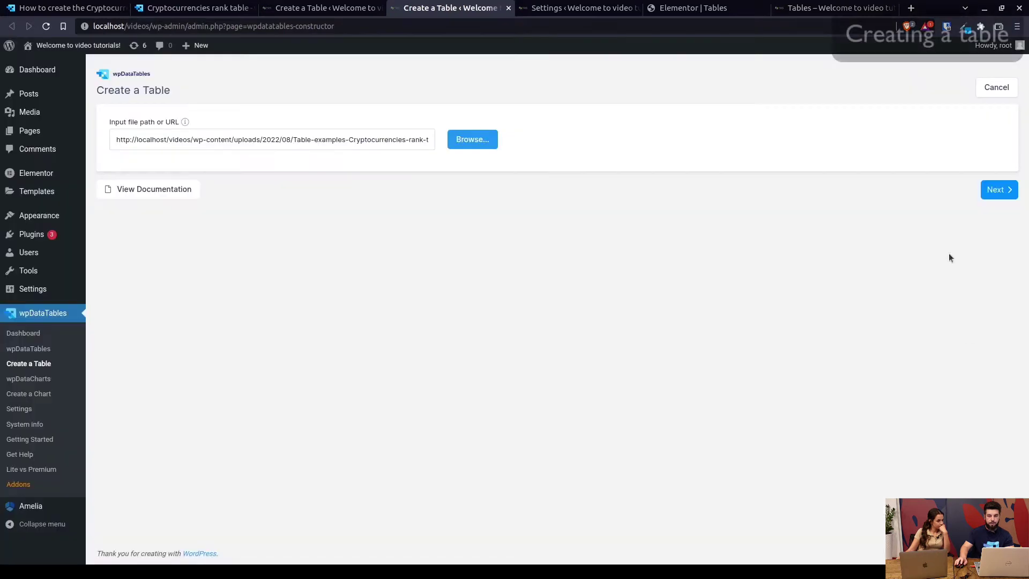
{"action": "left_click", "coordinate": [999, 191]}
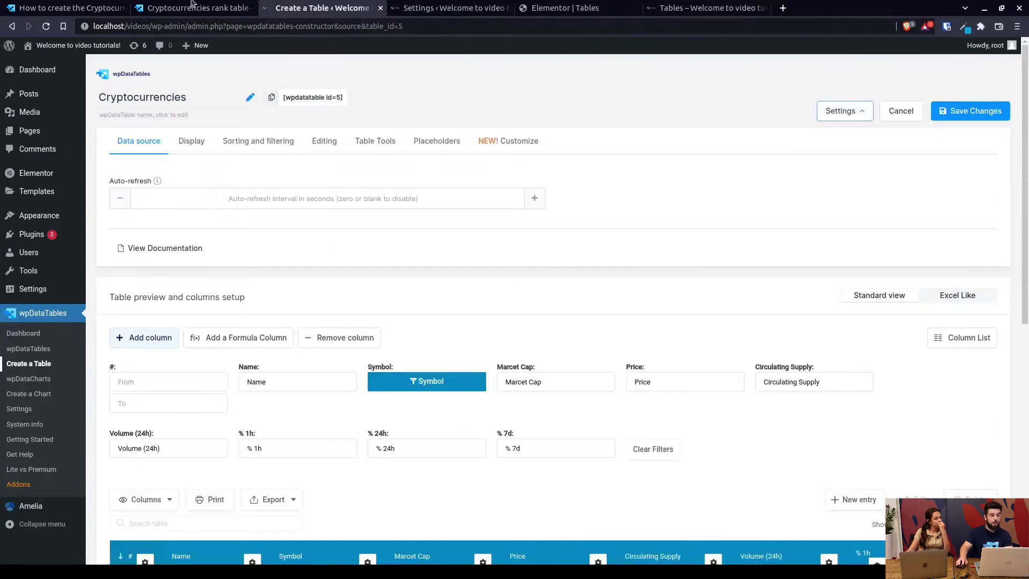
{"action": "left_click", "coordinate": [67, 8]}
{"action": "scroll", "coordinate": [460, 236], "scroll_direction": "down", "scroll_amount": 2}
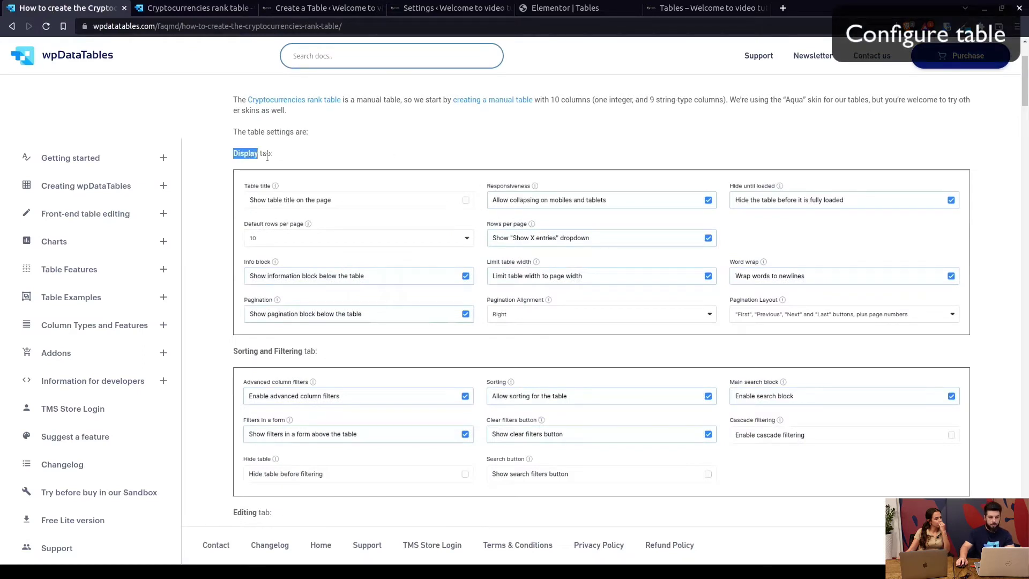
{"action": "scroll", "coordinate": [465, 275], "scroll_direction": "down", "scroll_amount": 1}
{"action": "left_click_drag", "start_coordinate": [234, 294], "coordinate": [302, 295]}
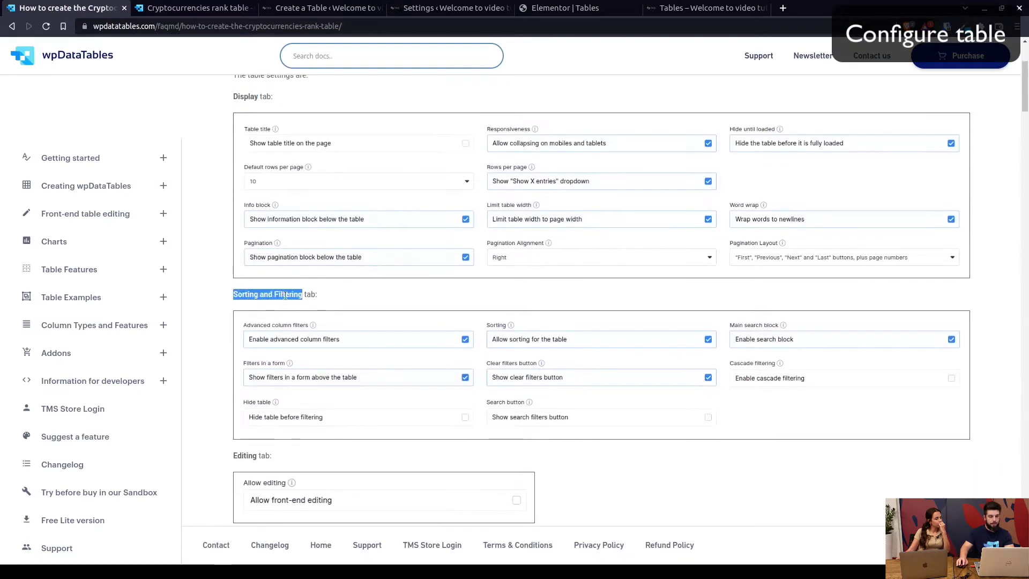
{"action": "scroll", "coordinate": [451, 301], "scroll_direction": "down", "scroll_amount": 1}
{"action": "scroll", "coordinate": [451, 301], "scroll_direction": "down", "scroll_amount": 1}
{"action": "left_click", "coordinate": [243, 343]}
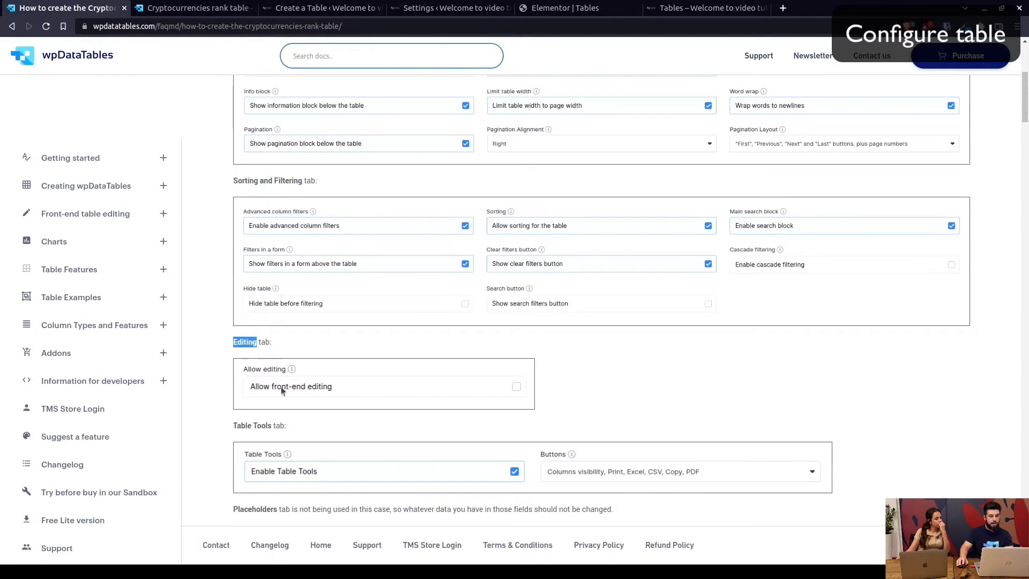
{"action": "left_click_drag", "start_coordinate": [233, 425], "coordinate": [284, 425]}
{"action": "scroll", "coordinate": [410, 407], "scroll_direction": "down", "scroll_amount": 2}
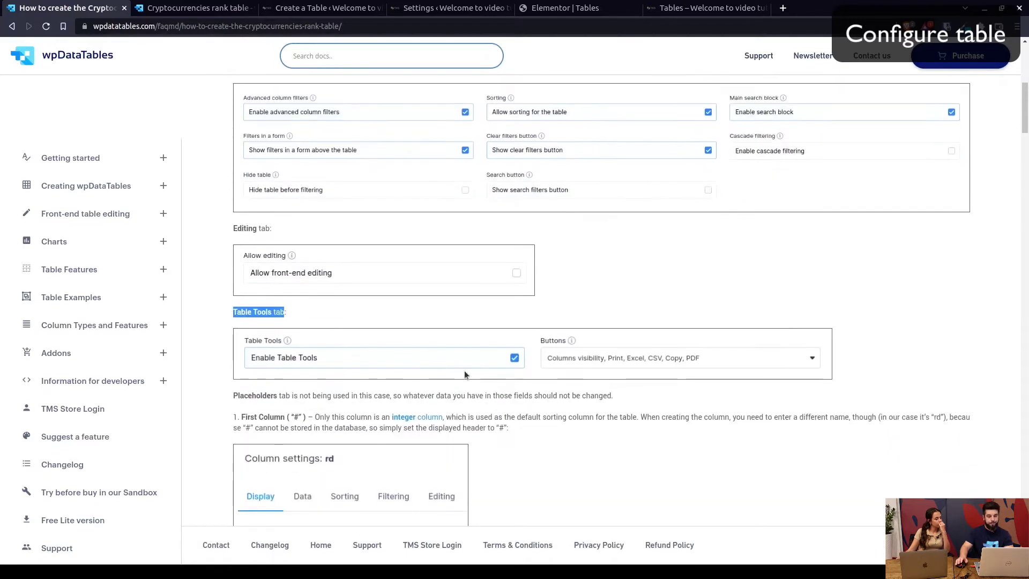
{"action": "left_click_drag", "start_coordinate": [233, 395], "coordinate": [277, 395]}
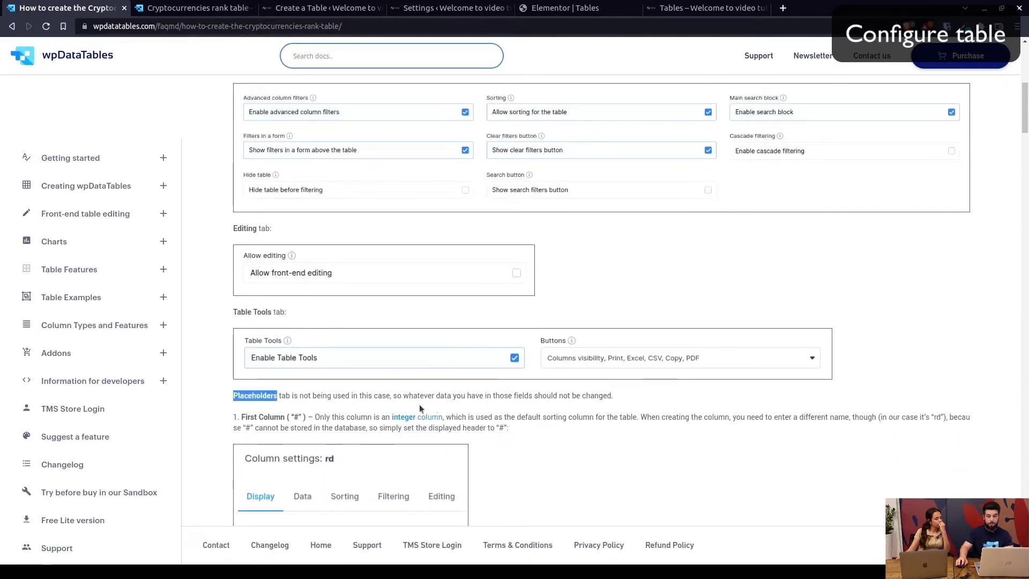
{"action": "scroll", "coordinate": [496, 410], "scroll_direction": "up", "scroll_amount": 4}
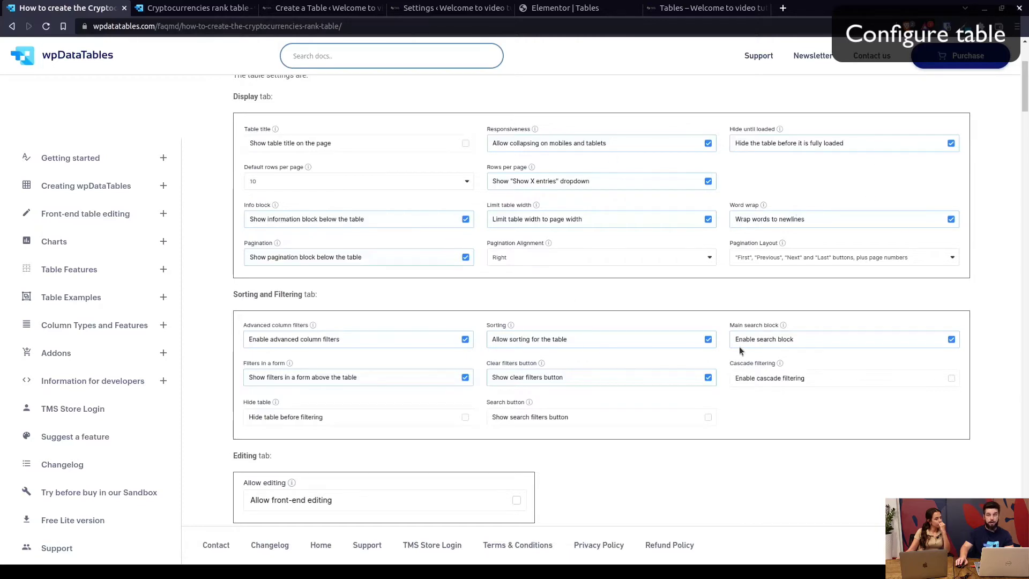
{"action": "scroll", "coordinate": [735, 344], "scroll_direction": "down", "scroll_amount": 5}
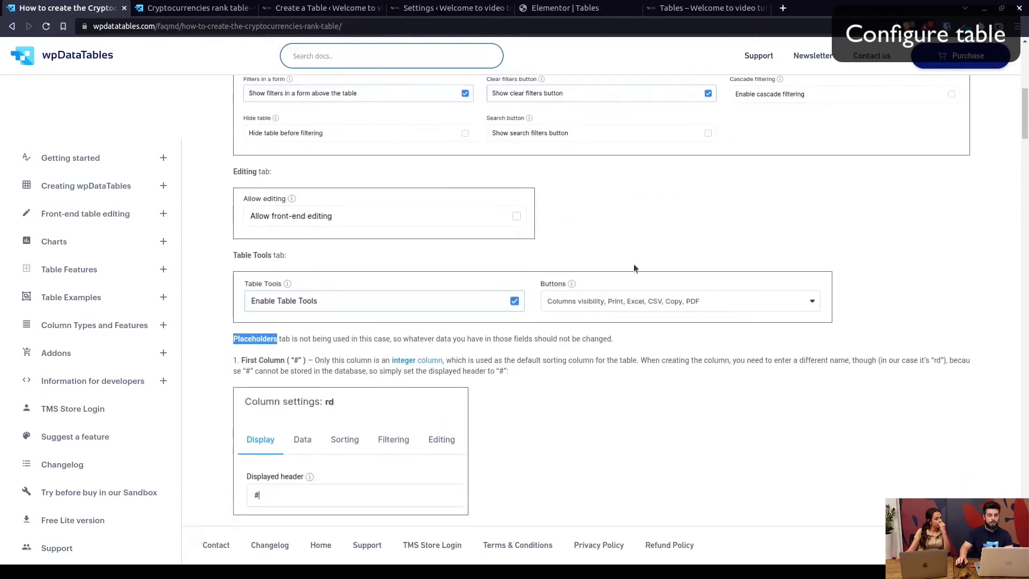
{"action": "scroll", "coordinate": [634, 263], "scroll_direction": "down", "scroll_amount": 2}
{"action": "left_click_drag", "start_coordinate": [242, 274], "coordinate": [285, 274]}
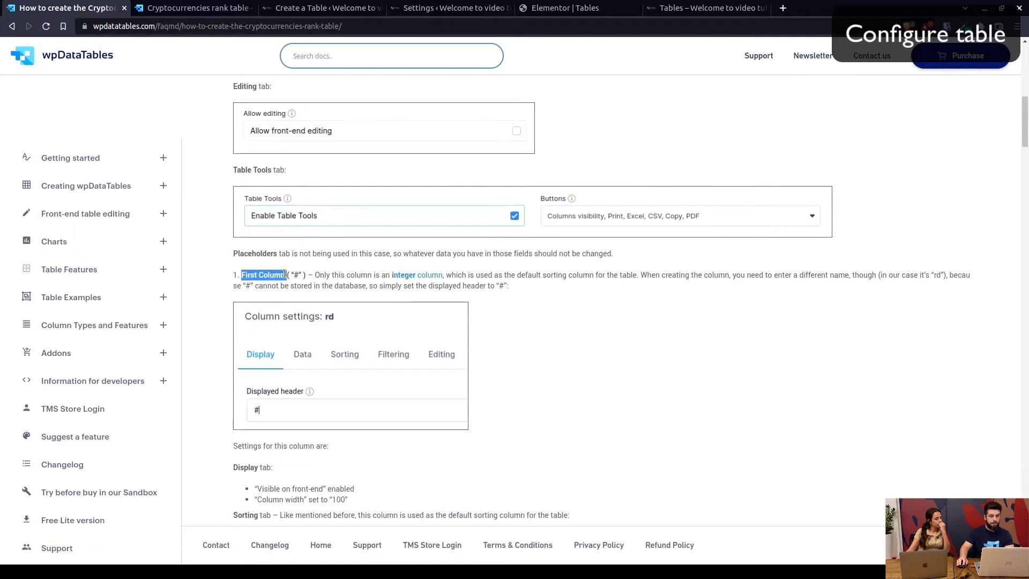
{"action": "scroll", "coordinate": [466, 313], "scroll_direction": "down", "scroll_amount": 2}
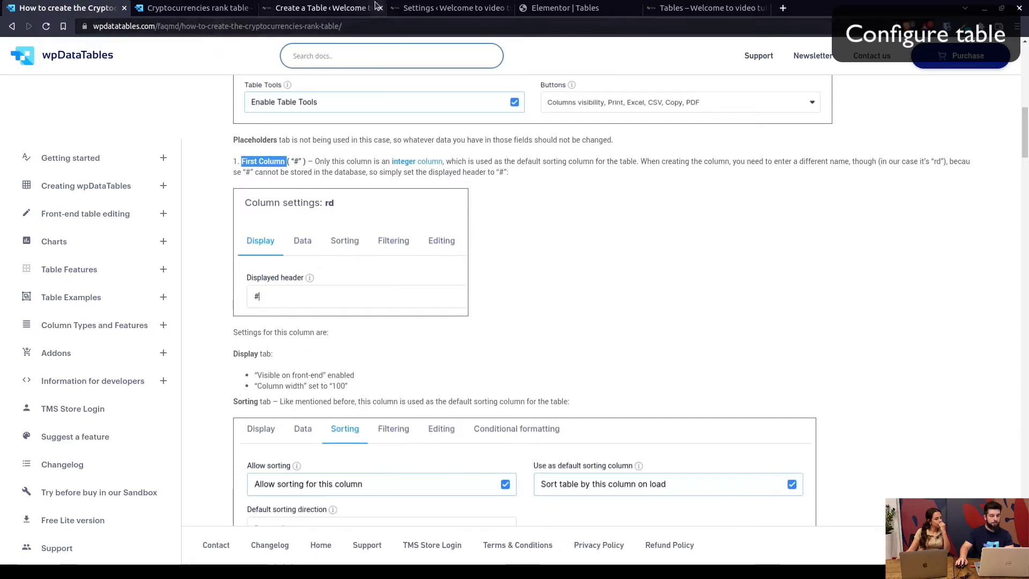
Inspect the # column's width setting of 100 and close it without saving
{"action": "left_click", "coordinate": [343, 8]}
{"action": "scroll", "coordinate": [293, 268], "scroll_direction": "down", "scroll_amount": 5}
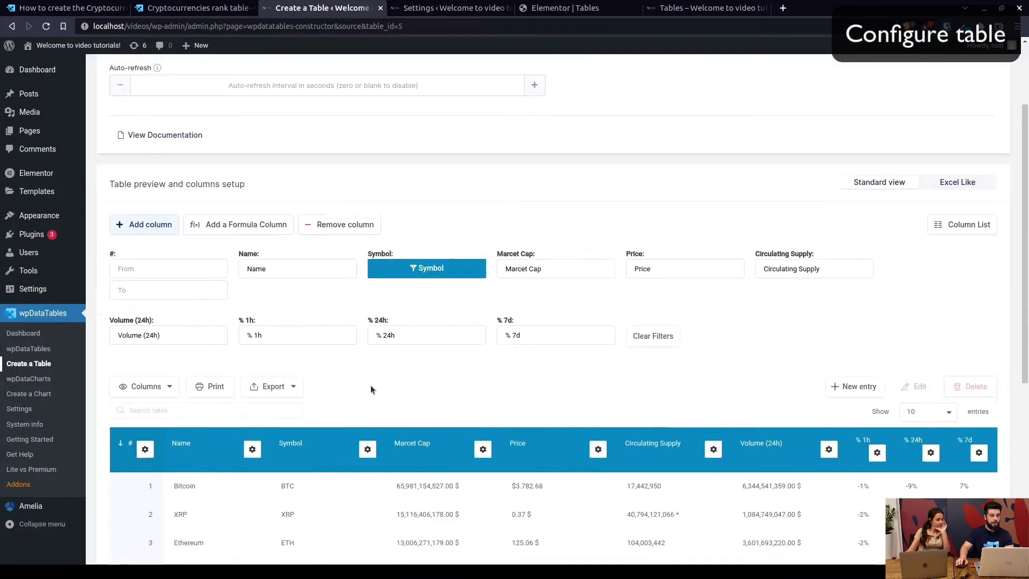
{"action": "left_click", "coordinate": [144, 278]}
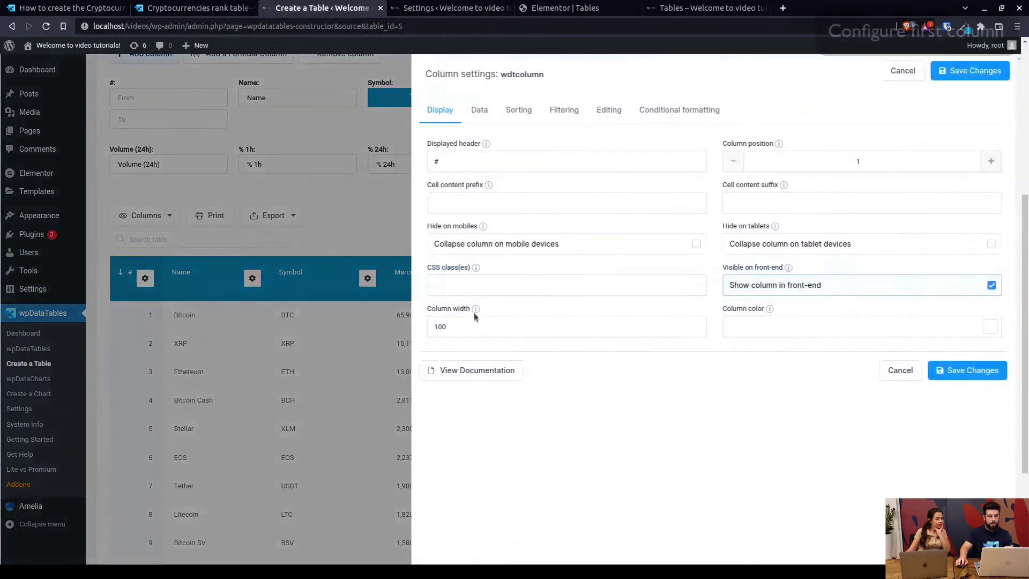
{"action": "double_click", "coordinate": [428, 326]}
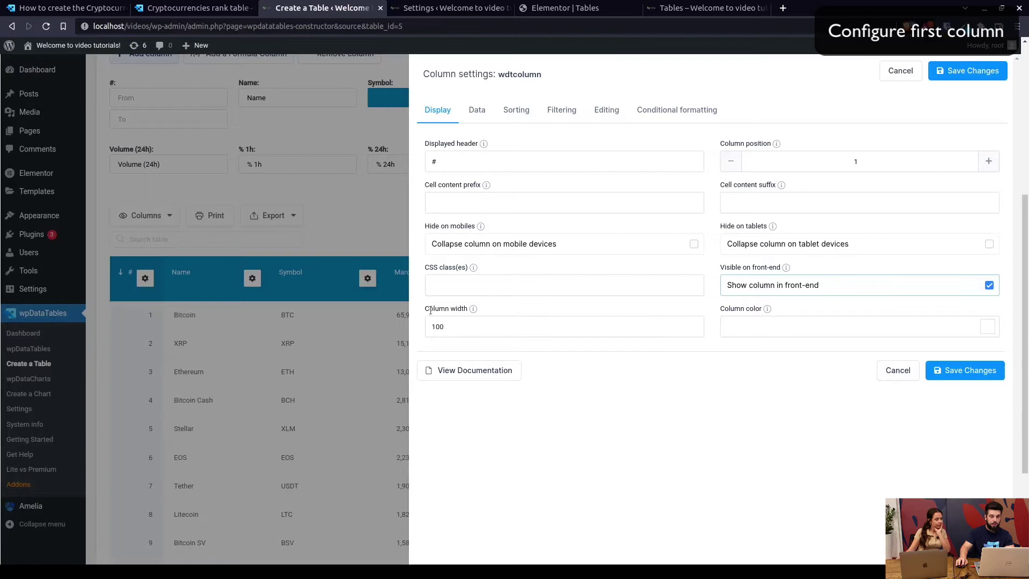
{"action": "left_click_drag", "start_coordinate": [427, 310], "coordinate": [495, 321]}
{"action": "left_click", "coordinate": [891, 373]}
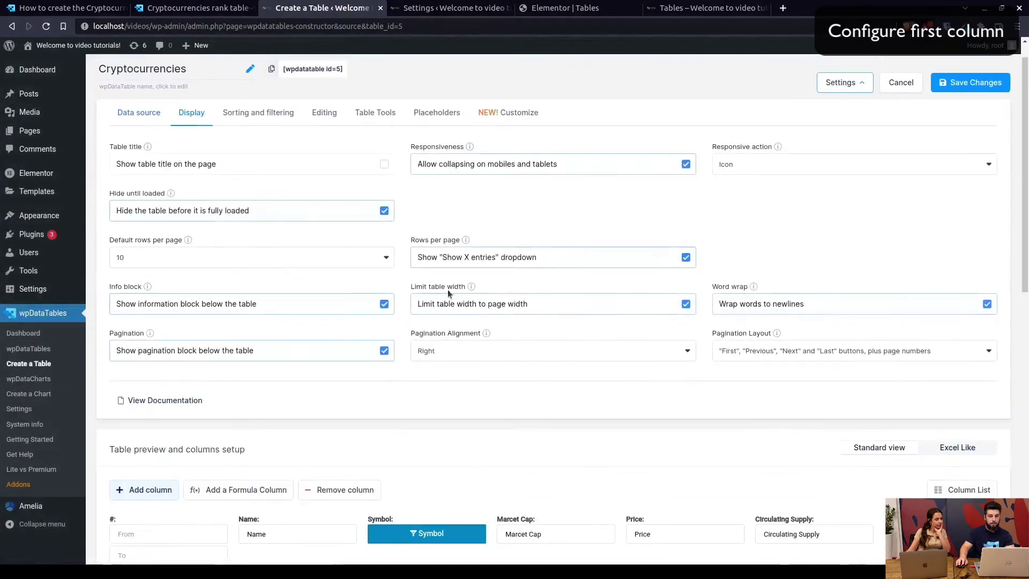
Keep 'Limit table width' enabled and turn on 'Word wrap'
{"action": "left_click_drag", "start_coordinate": [417, 288], "coordinate": [455, 288]}
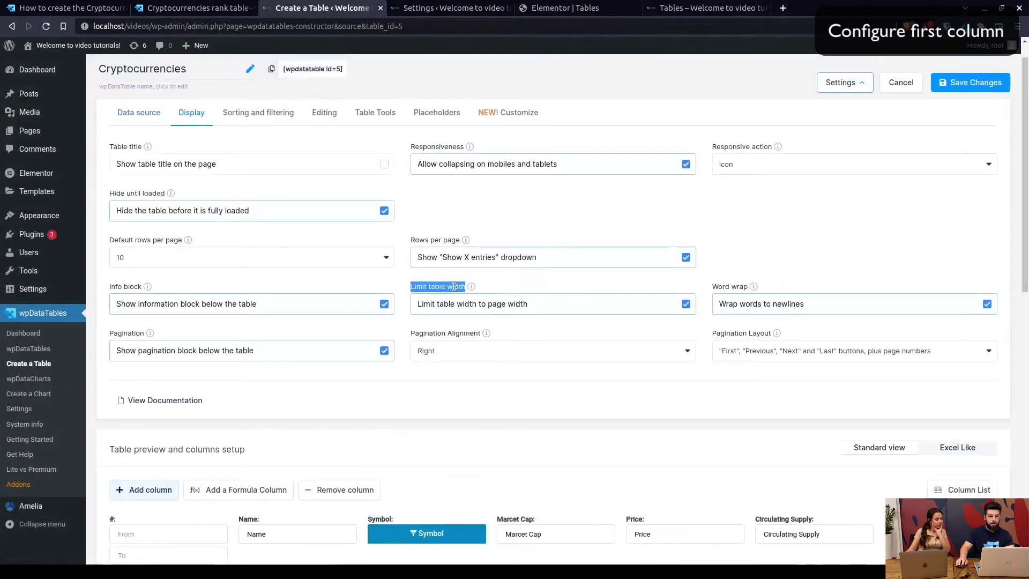
{"action": "left_click", "coordinate": [686, 304]}
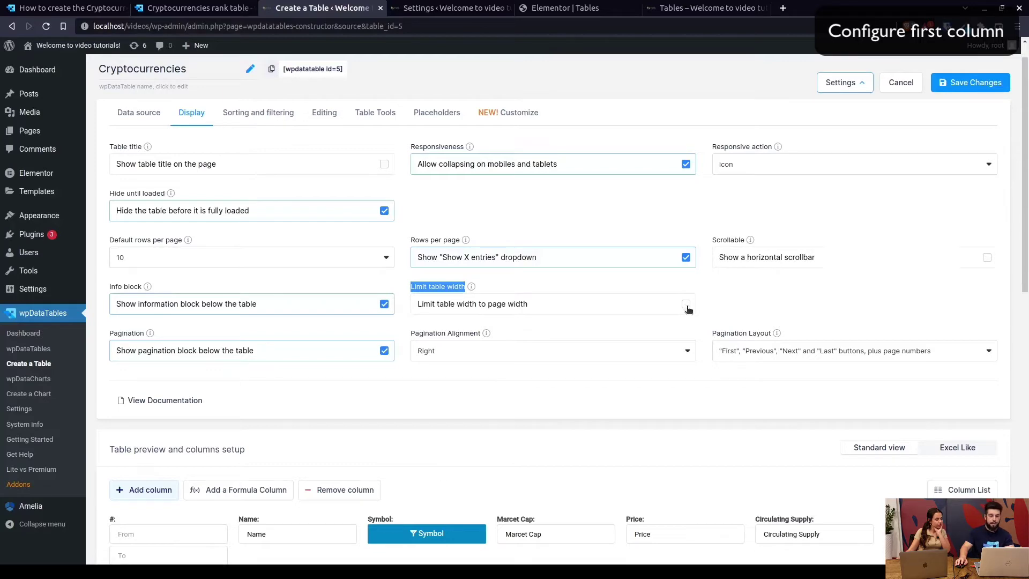
{"action": "left_click", "coordinate": [686, 304]}
{"action": "left_click", "coordinate": [868, 308]}
In the docs, find the Second column (Name) section and select the three .cripto-div CSS lines
{"action": "scroll", "coordinate": [542, 362], "scroll_direction": "down", "scroll_amount": 6}
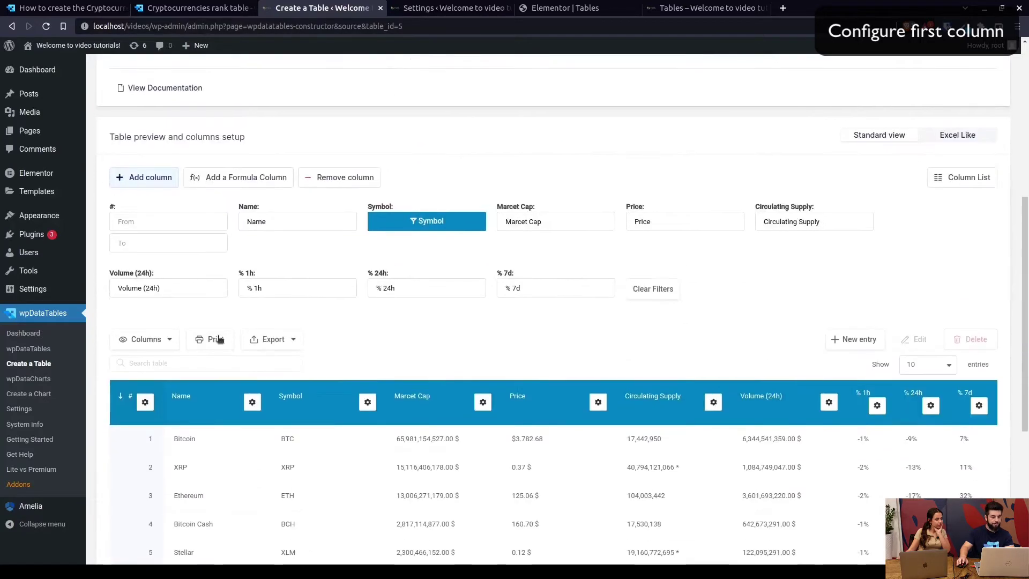
{"action": "scroll", "coordinate": [279, 343], "scroll_direction": "down", "scroll_amount": 3}
{"action": "key", "text": "ctrl+1"}
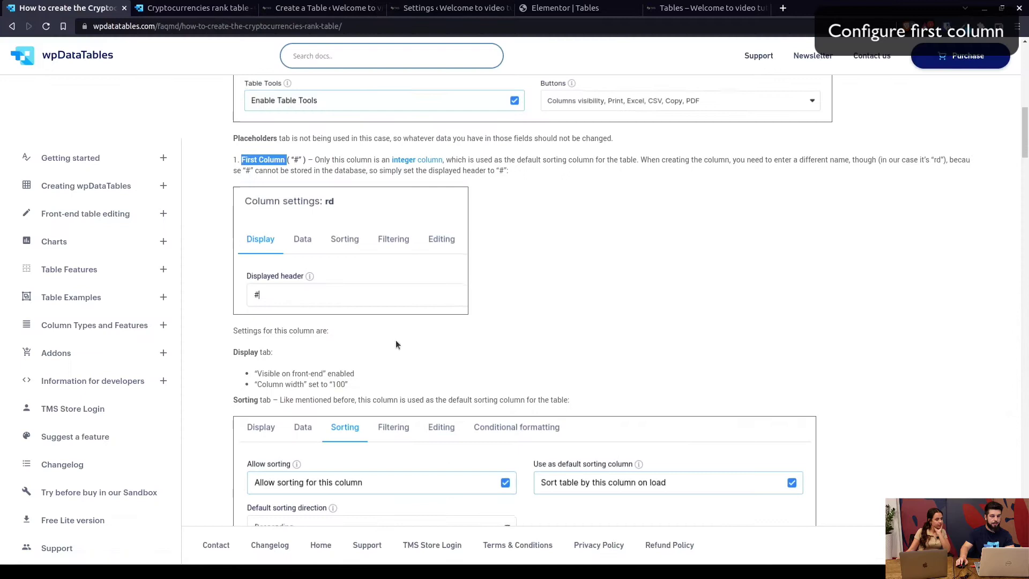
{"action": "scroll", "coordinate": [397, 344], "scroll_direction": "down", "scroll_amount": 4}
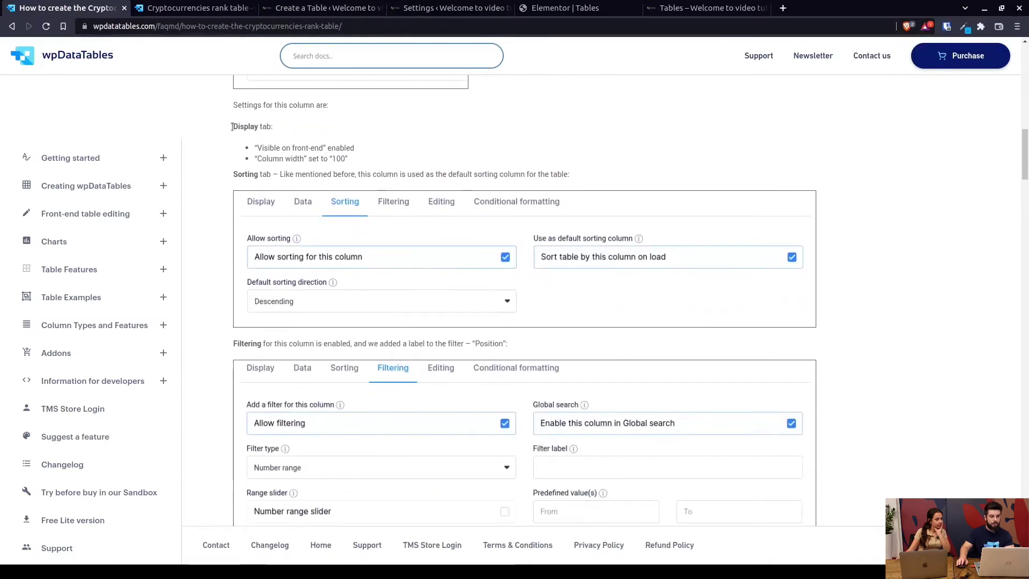
{"action": "scroll", "coordinate": [304, 194], "scroll_direction": "down", "scroll_amount": 5}
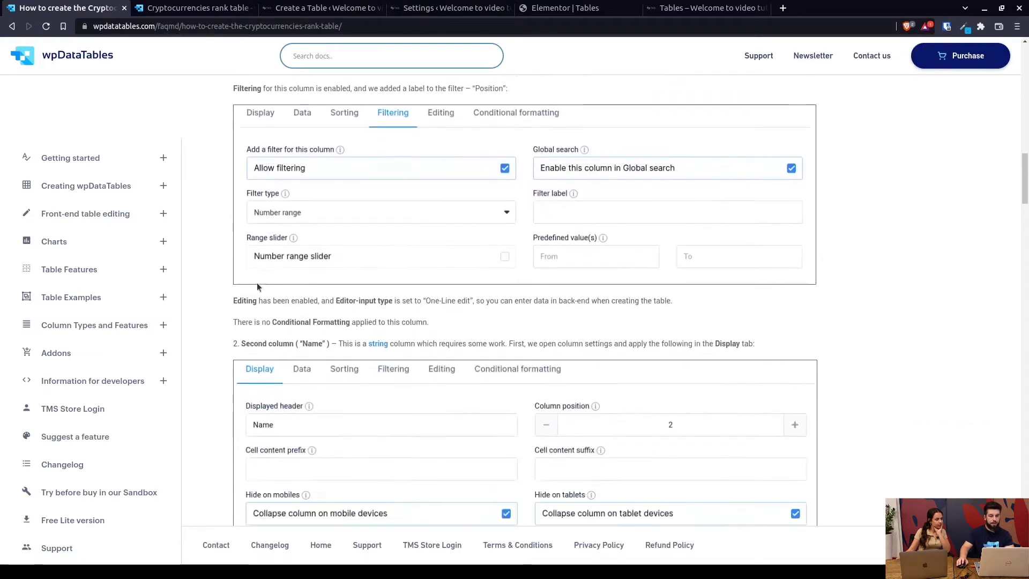
{"action": "scroll", "coordinate": [352, 265], "scroll_direction": "down", "scroll_amount": 2}
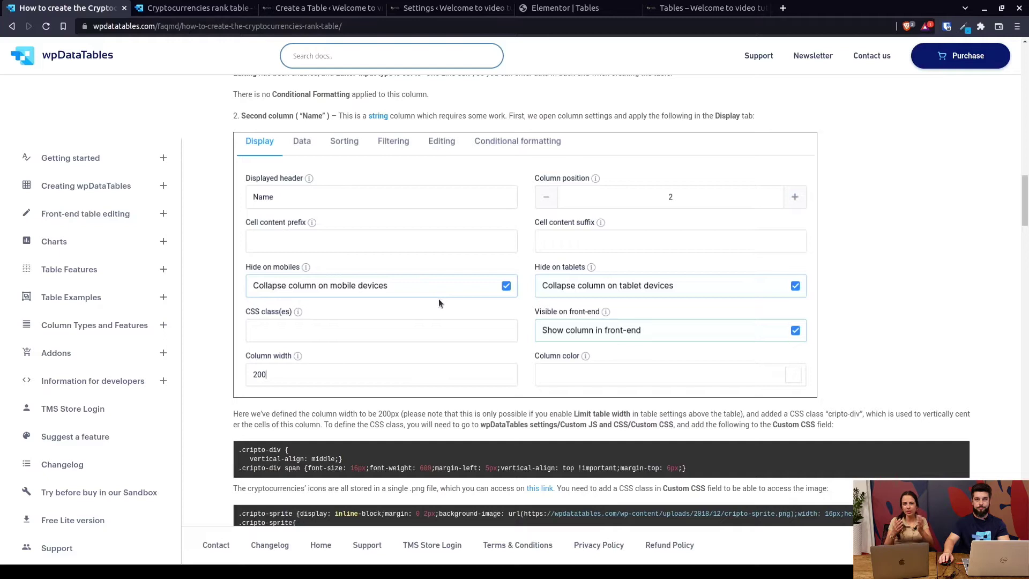
{"action": "scroll", "coordinate": [439, 302], "scroll_direction": "down", "scroll_amount": 1}
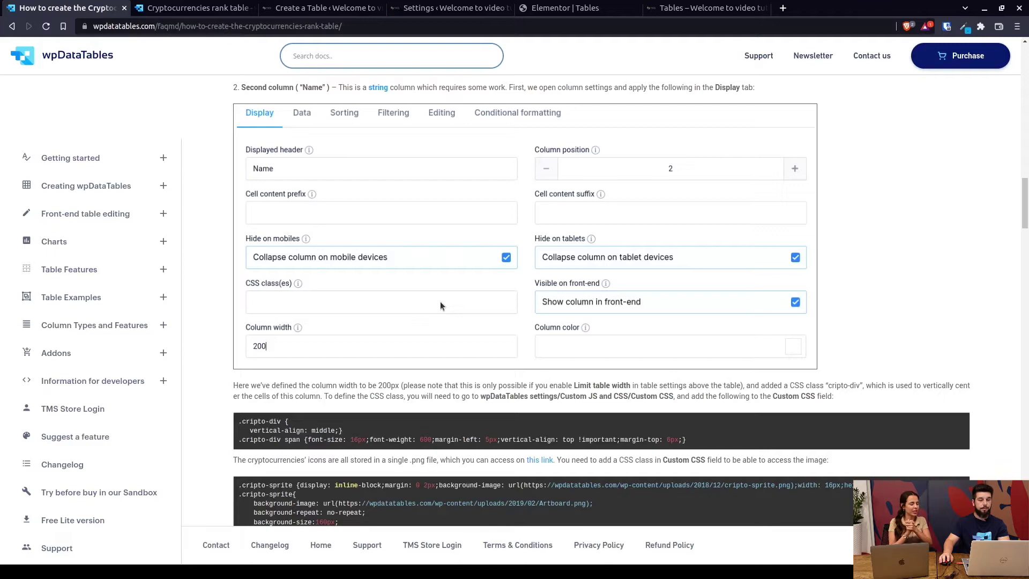
{"action": "scroll", "coordinate": [464, 302], "scroll_direction": "down", "scroll_amount": 2}
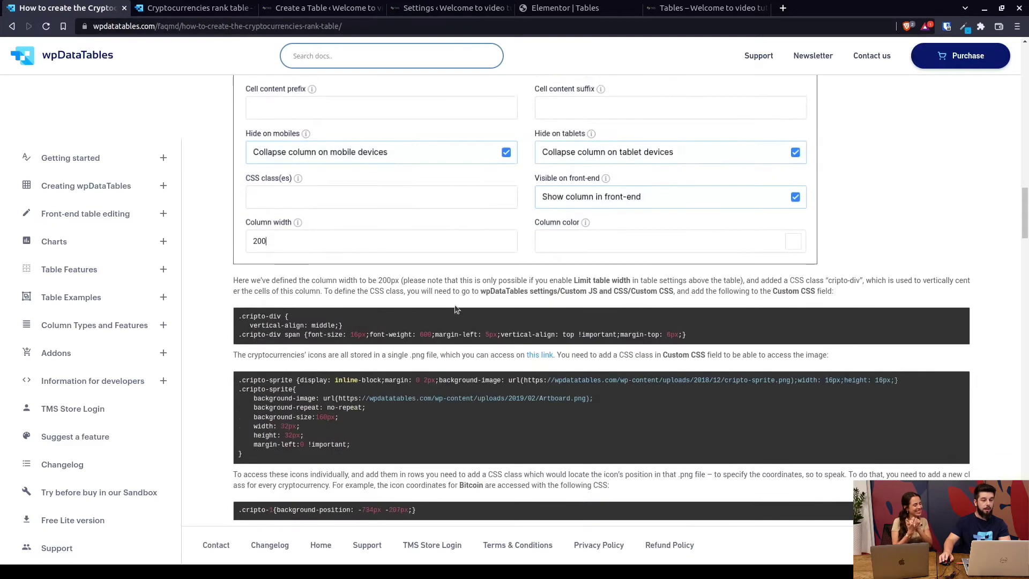
{"action": "scroll", "coordinate": [455, 309], "scroll_direction": "up", "scroll_amount": 4}
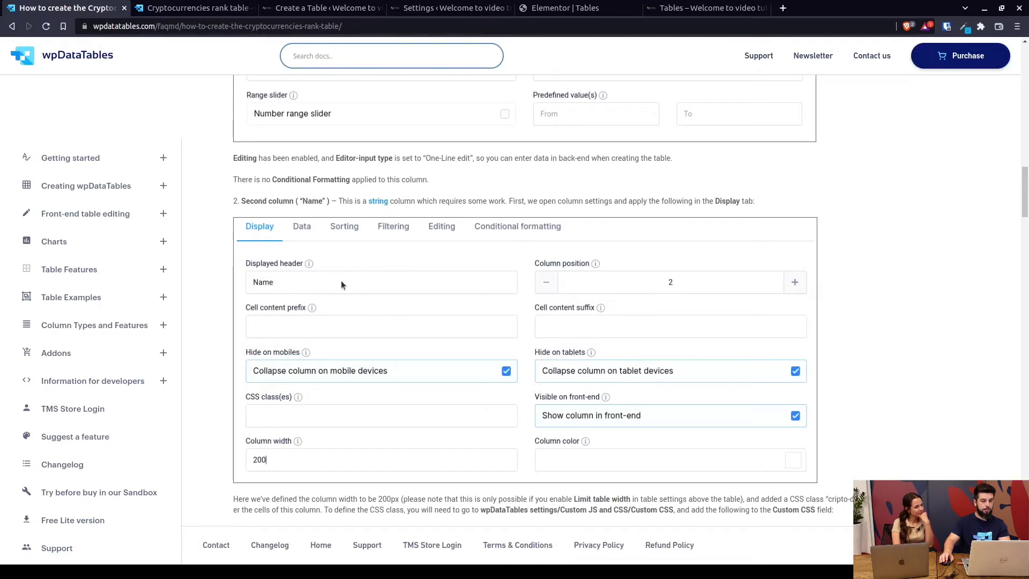
{"action": "scroll", "coordinate": [354, 280], "scroll_direction": "up", "scroll_amount": 8}
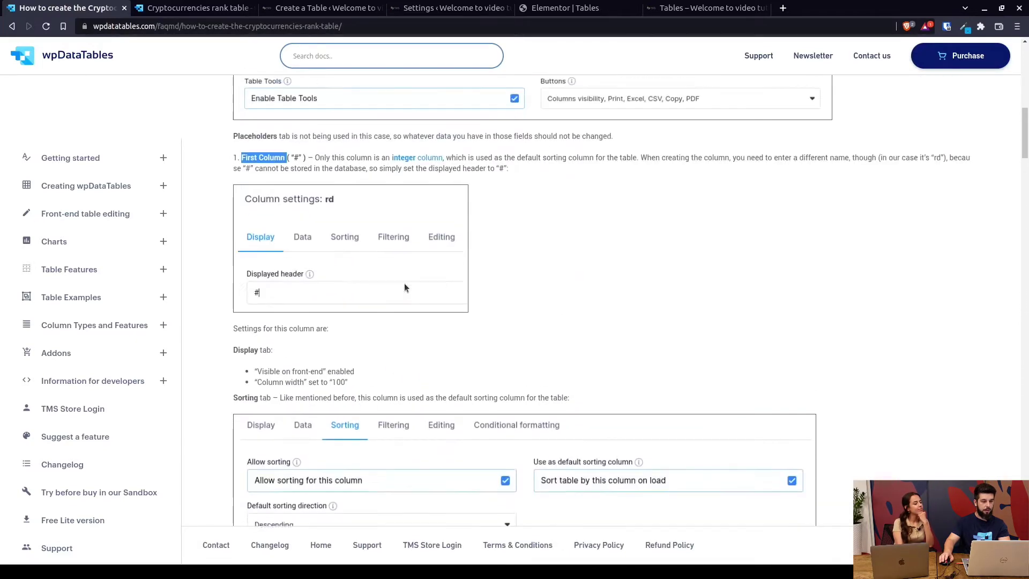
{"action": "scroll", "coordinate": [404, 287], "scroll_direction": "down", "scroll_amount": 10}
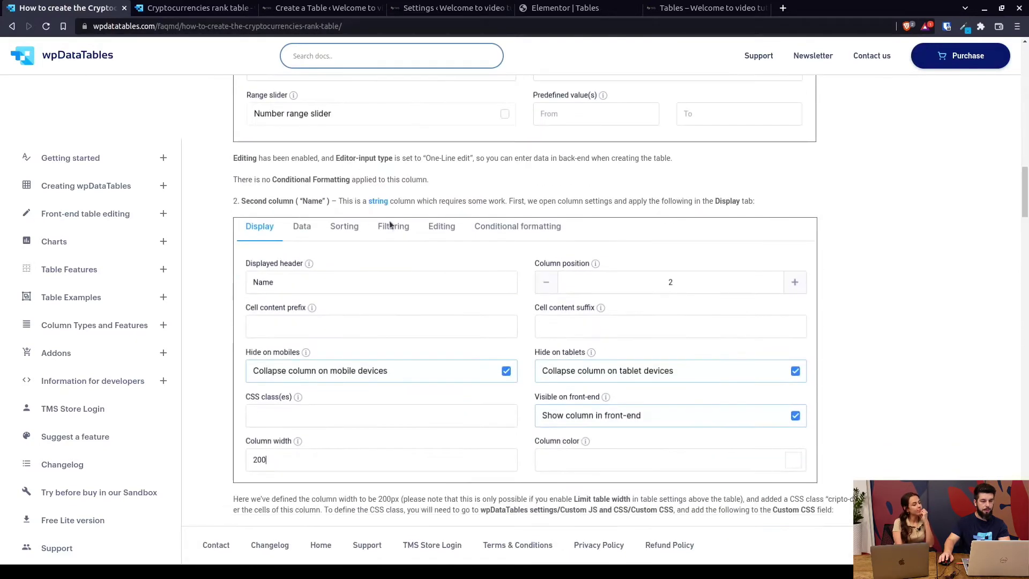
{"action": "scroll", "coordinate": [438, 273], "scroll_direction": "down", "scroll_amount": 2}
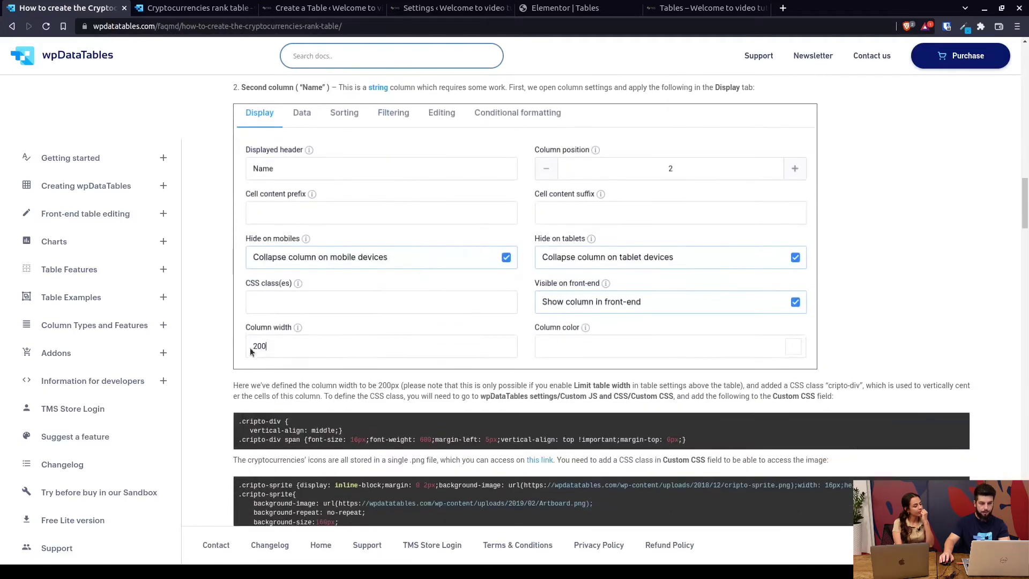
{"action": "scroll", "coordinate": [337, 341], "scroll_direction": "down", "scroll_amount": 1}
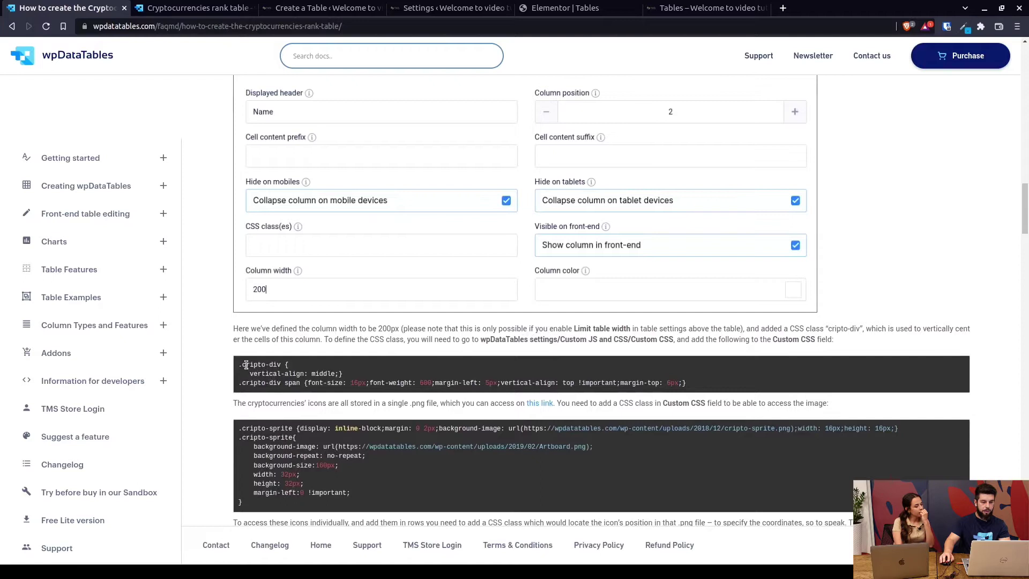
{"action": "left_click_drag", "start_coordinate": [238, 366], "coordinate": [684, 383]}
{"action": "key", "text": "ctrl+c"}
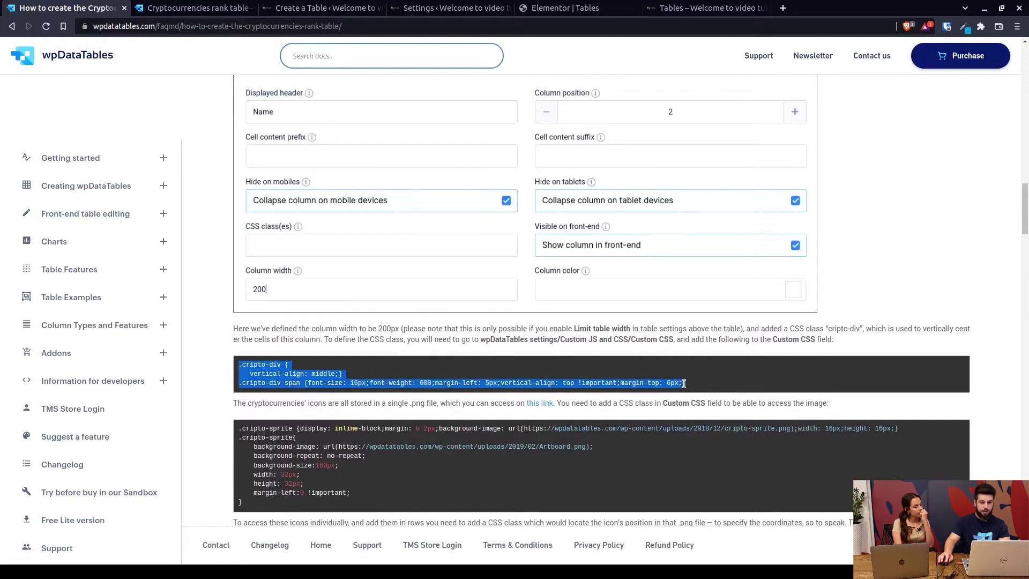
Paste the .cripto-div rules into the Custom wpDataTables CSS field, then return to the docs
{"action": "left_click", "coordinate": [440, 9]}
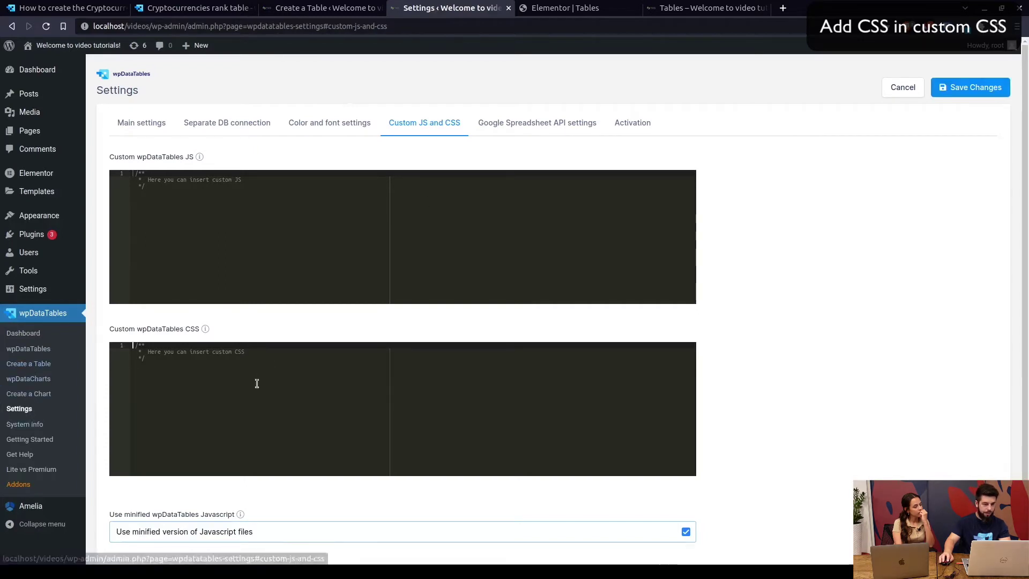
{"action": "left_click", "coordinate": [132, 345]}
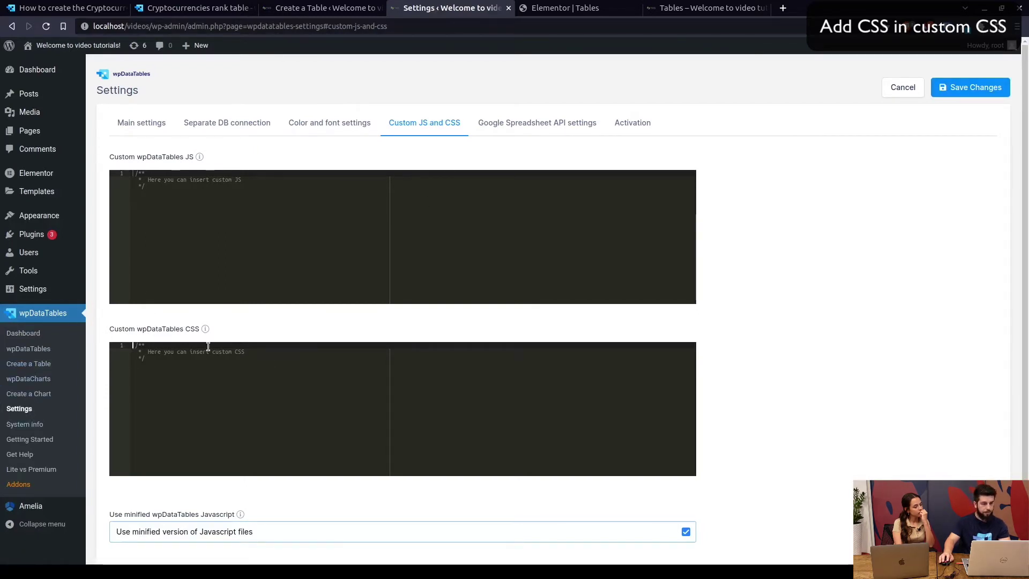
{"action": "key", "text": "ctrl+v"}
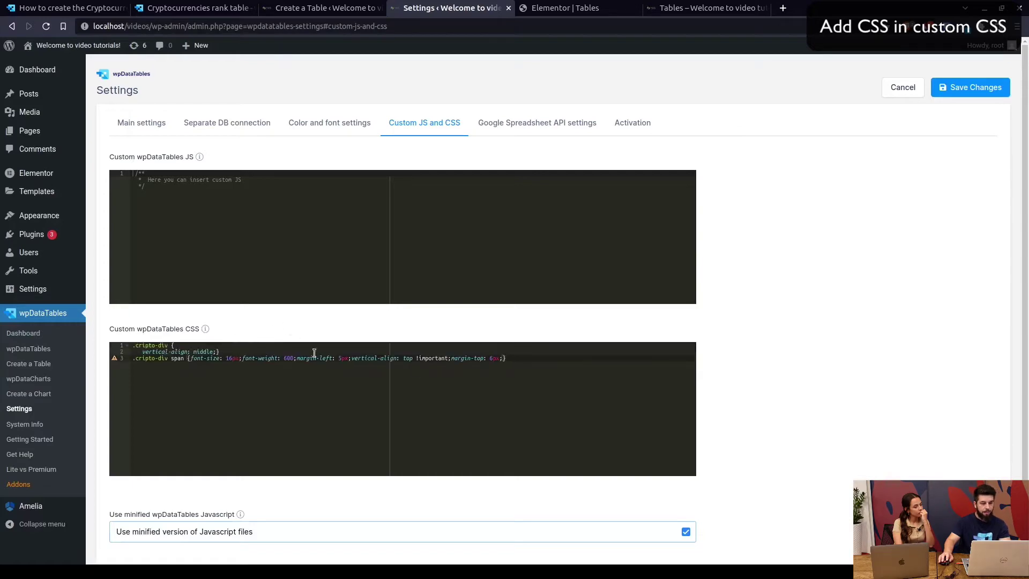
{"action": "key", "text": "ctrl+Tab"}
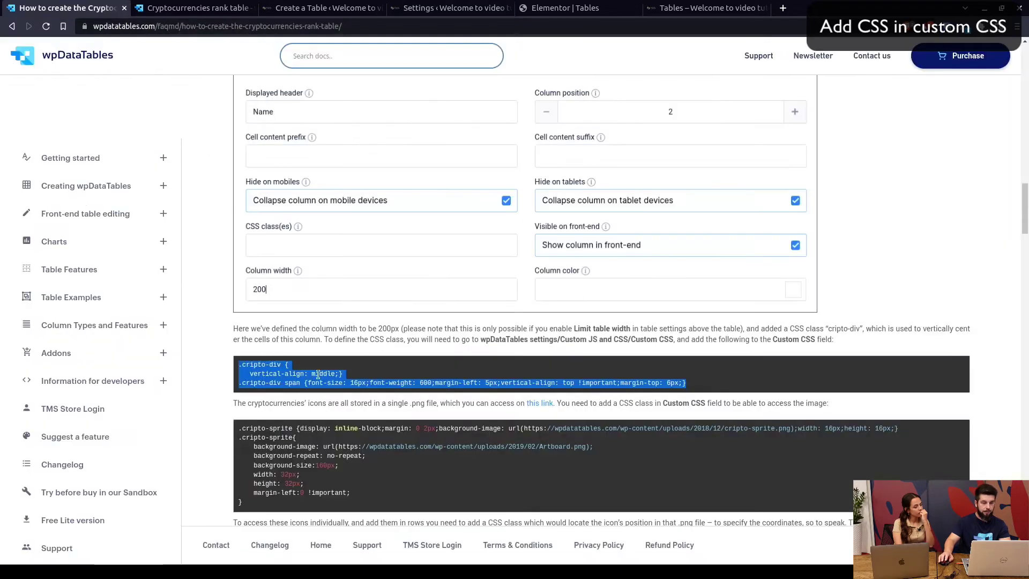
{"action": "scroll", "coordinate": [318, 375], "scroll_direction": "down", "scroll_amount": 1}
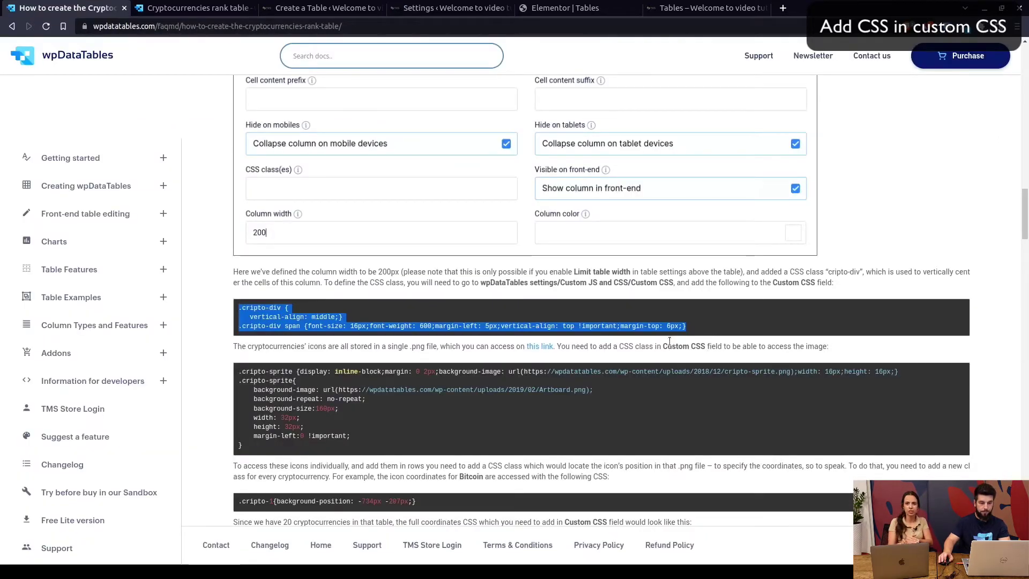
{"action": "scroll", "coordinate": [670, 341], "scroll_direction": "up", "scroll_amount": 3}
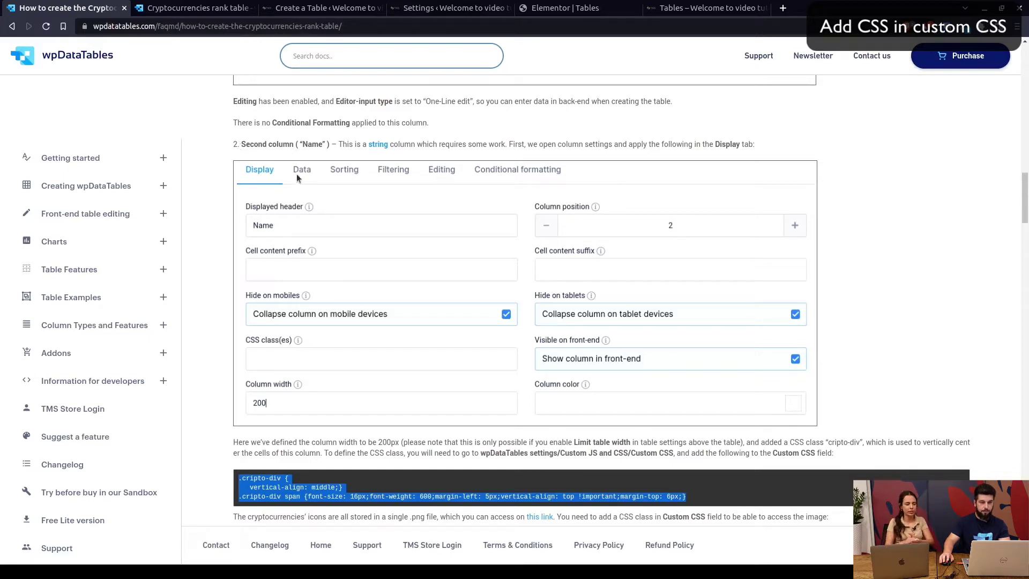
Copy the class name cripto-div from the documentation
{"action": "left_click_drag", "start_coordinate": [242, 144], "coordinate": [287, 144]}
{"action": "scroll", "coordinate": [349, 460], "scroll_direction": "down", "scroll_amount": 1}
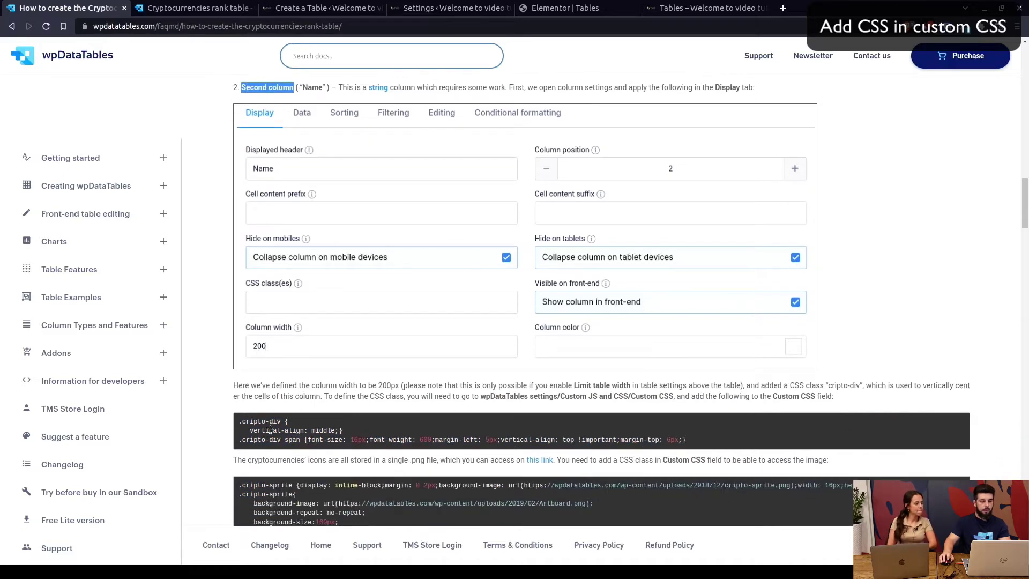
{"action": "left_click_drag", "start_coordinate": [239, 421], "coordinate": [288, 426]}
{"action": "left_click", "coordinate": [363, 430]}
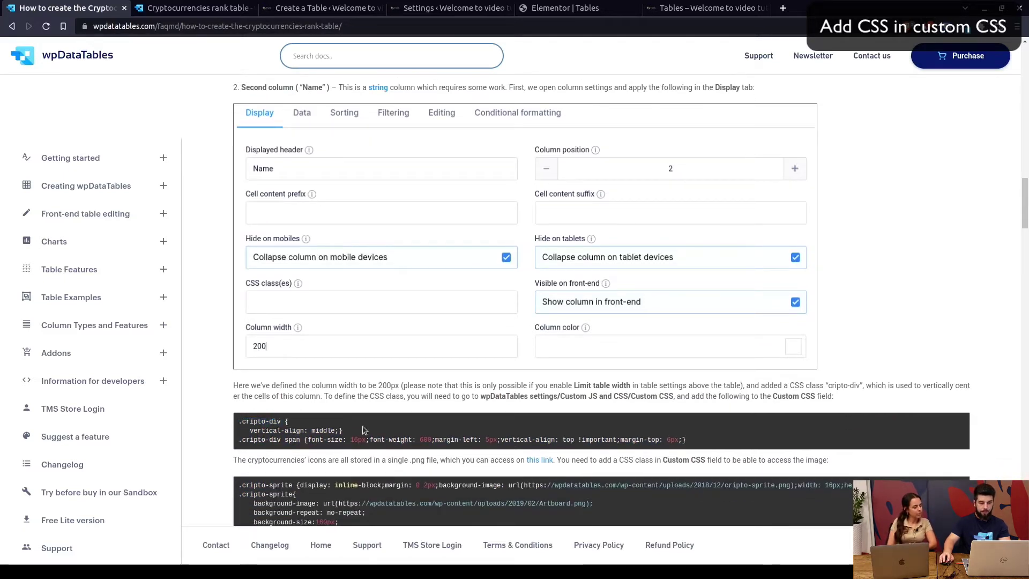
{"action": "double_click", "coordinate": [265, 422]}
{"action": "left_click_drag", "start_coordinate": [829, 384], "coordinate": [847, 385]}
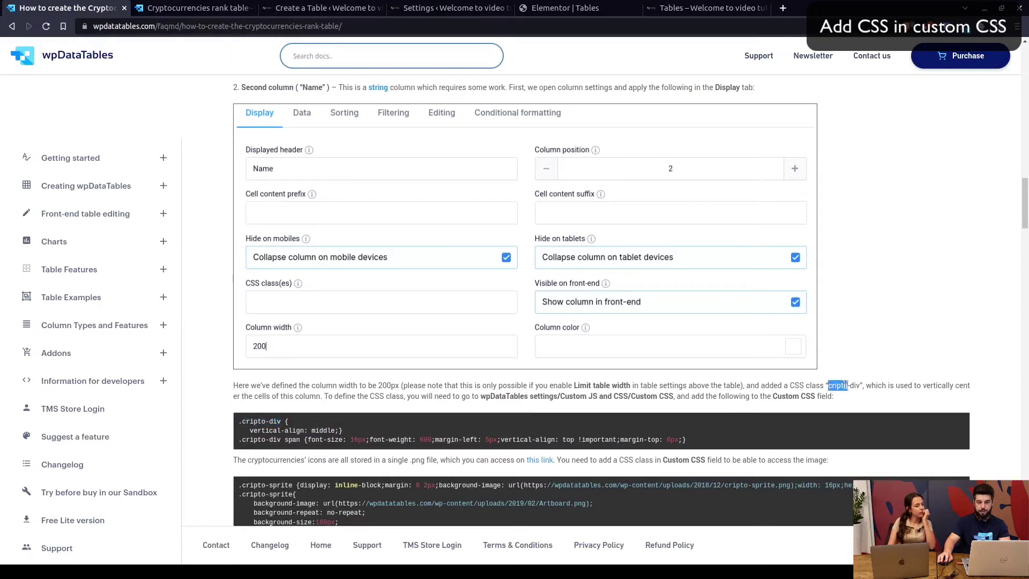
{"action": "right_click", "coordinate": [829, 387]}
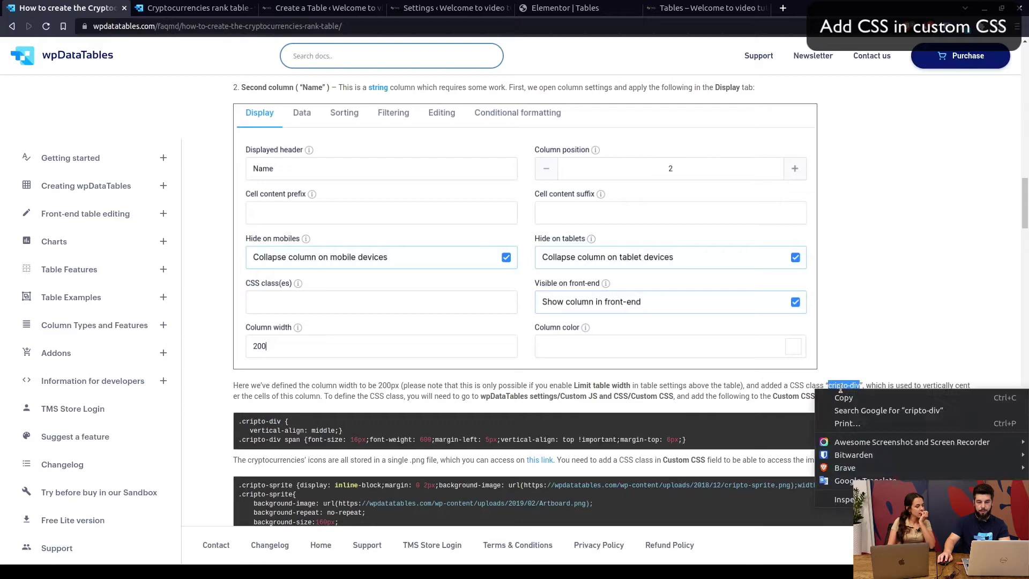
{"action": "left_click", "coordinate": [854, 398]}
Set the Name column's CSS class to cripto-div and save
{"action": "left_click", "coordinate": [314, 10]}
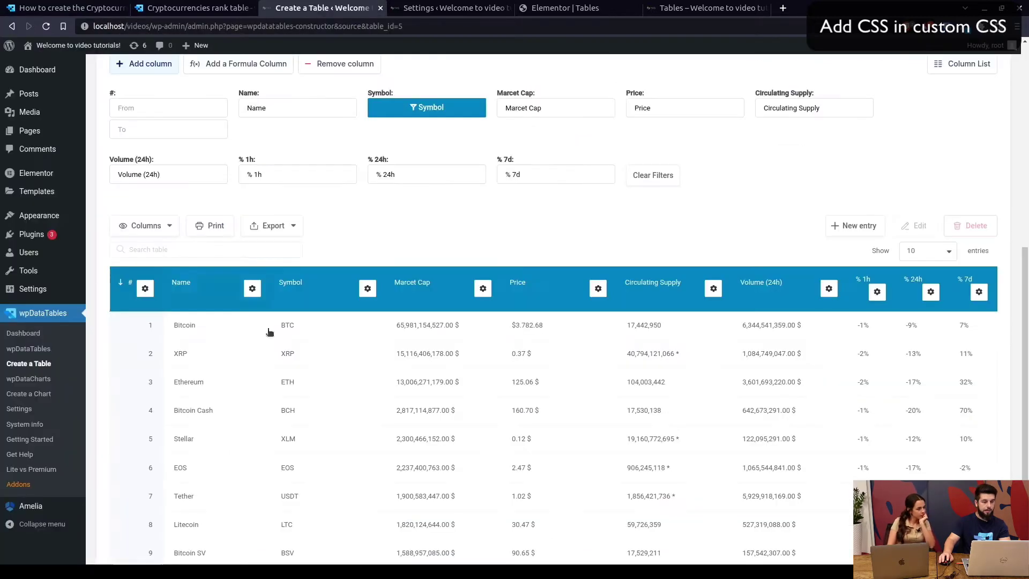
{"action": "left_click", "coordinate": [252, 288]}
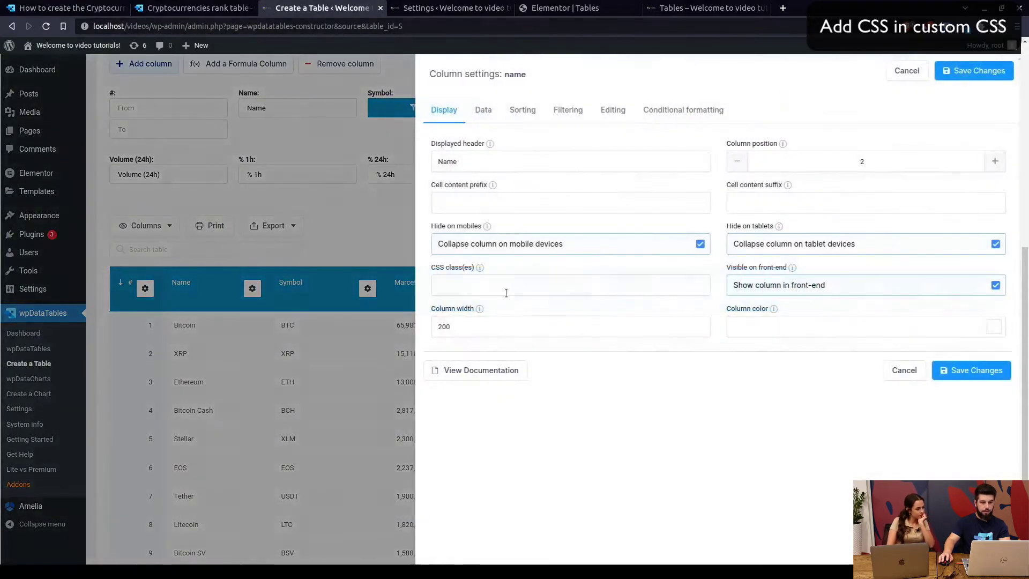
{"action": "left_click", "coordinate": [474, 284]}
{"action": "key", "text": "ctrl+v"}
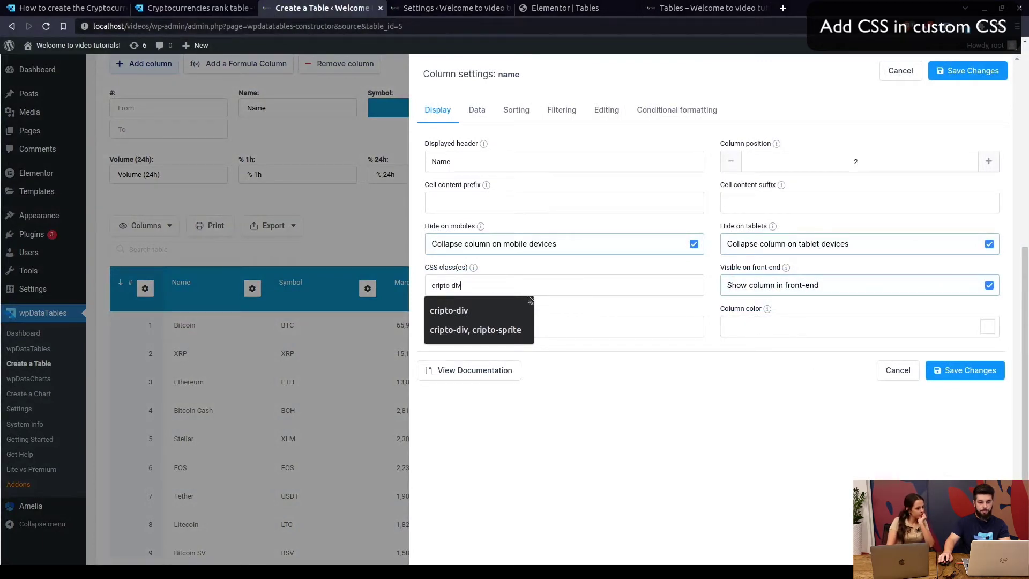
{"action": "left_click", "coordinate": [965, 370]}
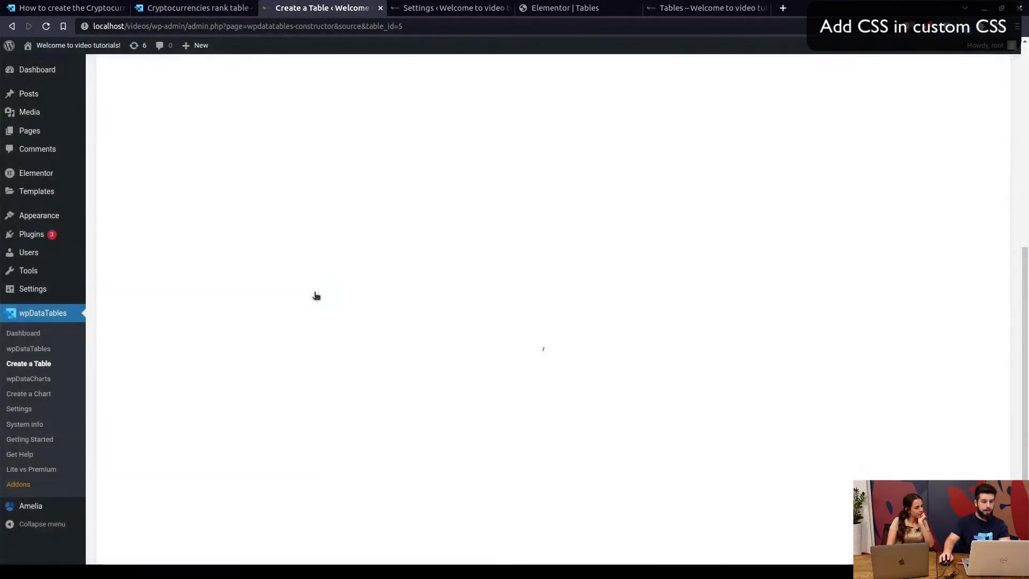
Copy the .cripto-sprite block from the docs into Custom wpDataTables CSS and save
{"action": "left_click", "coordinate": [445, 7]}
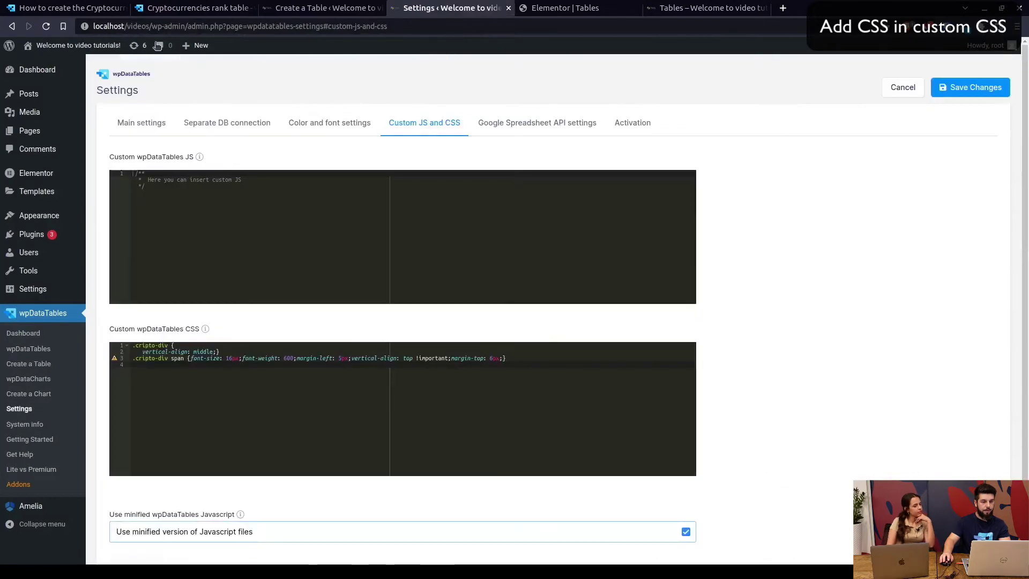
{"action": "left_click", "coordinate": [64, 7]}
{"action": "scroll", "coordinate": [244, 284], "scroll_direction": "down", "scroll_amount": 3}
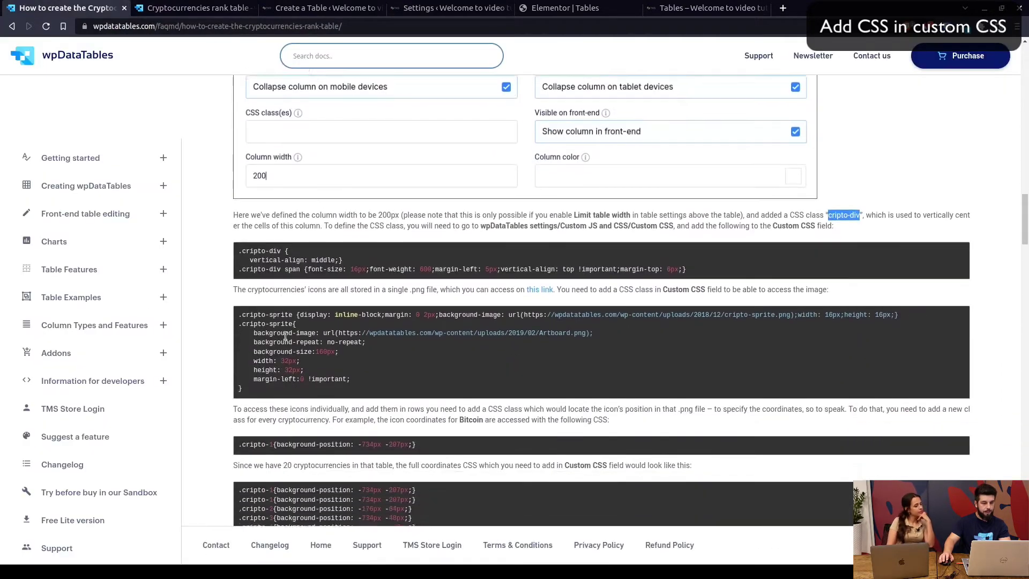
{"action": "scroll", "coordinate": [286, 336], "scroll_direction": "down", "scroll_amount": 1}
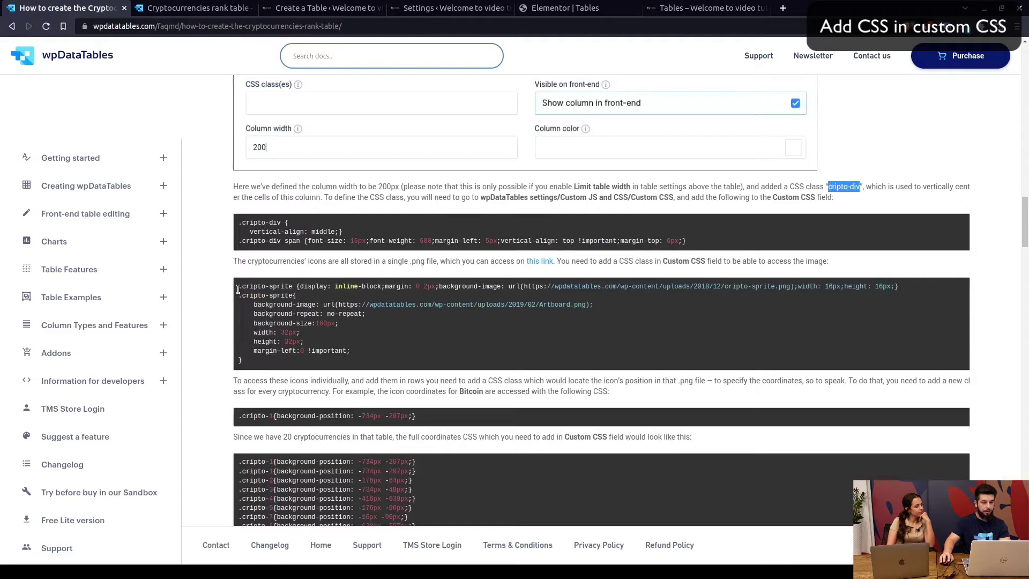
{"action": "left_click_drag", "start_coordinate": [239, 286], "coordinate": [244, 360]}
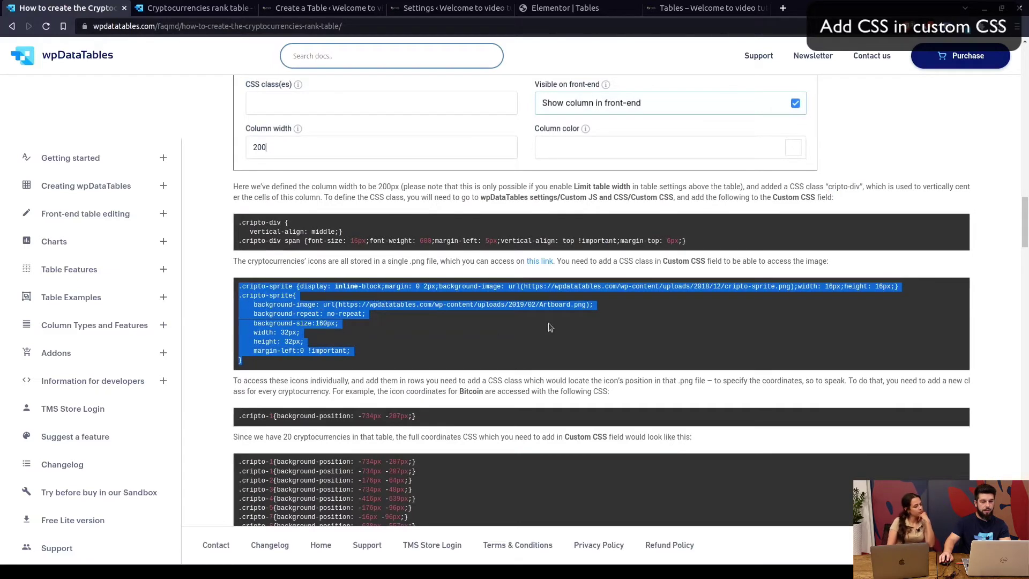
{"action": "key", "text": "ctrl+4"}
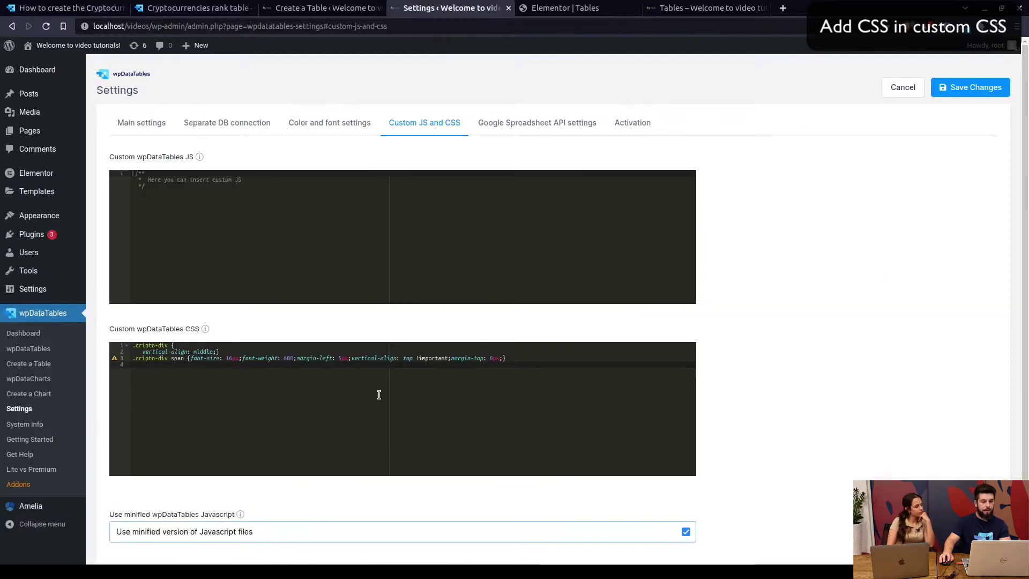
{"action": "key", "text": "ctrl+v"}
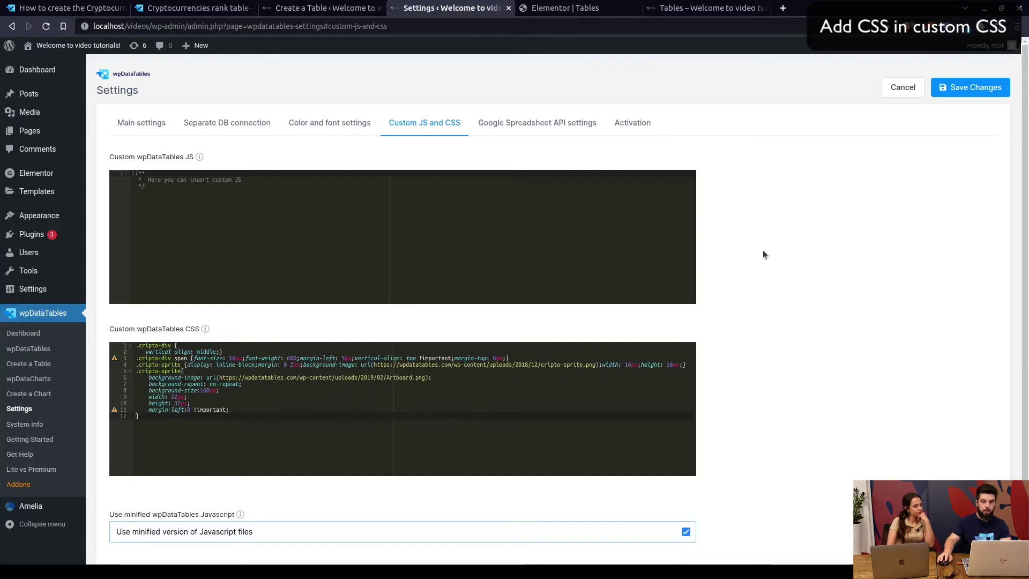
{"action": "left_click", "coordinate": [982, 94]}
{"action": "key", "text": "ctrl+1"}
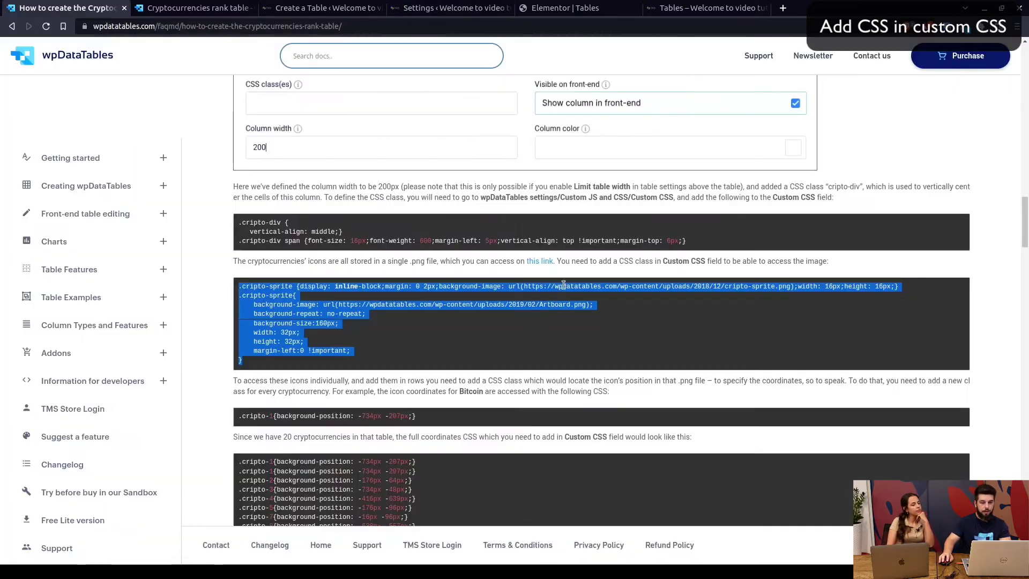
{"action": "left_click", "coordinate": [586, 258]}
View the coin icon sprite image, then return to the tutorial
{"action": "left_click", "coordinate": [538, 261], "text": "ctrl"}
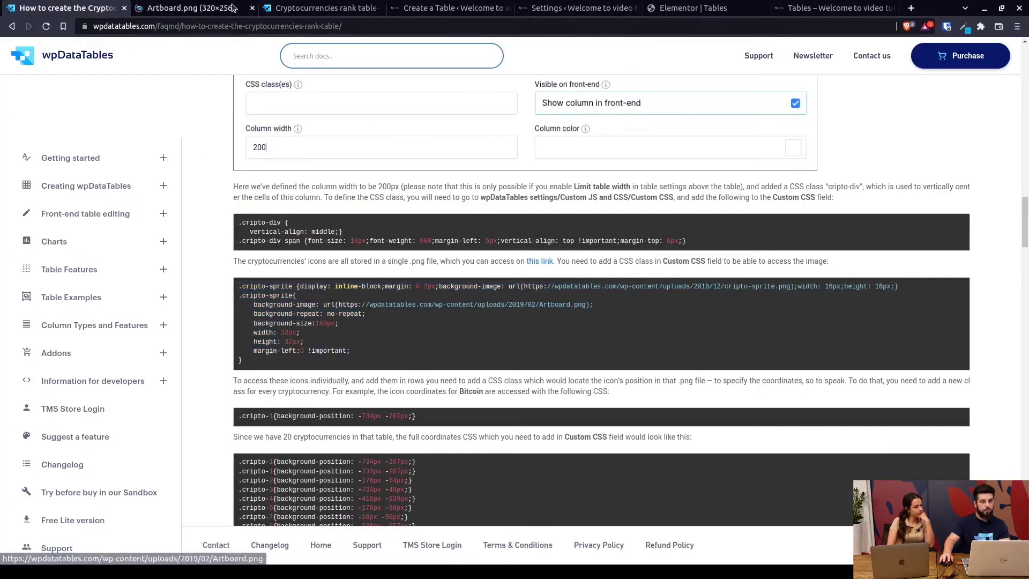
{"action": "key", "text": "ctrl+2"}
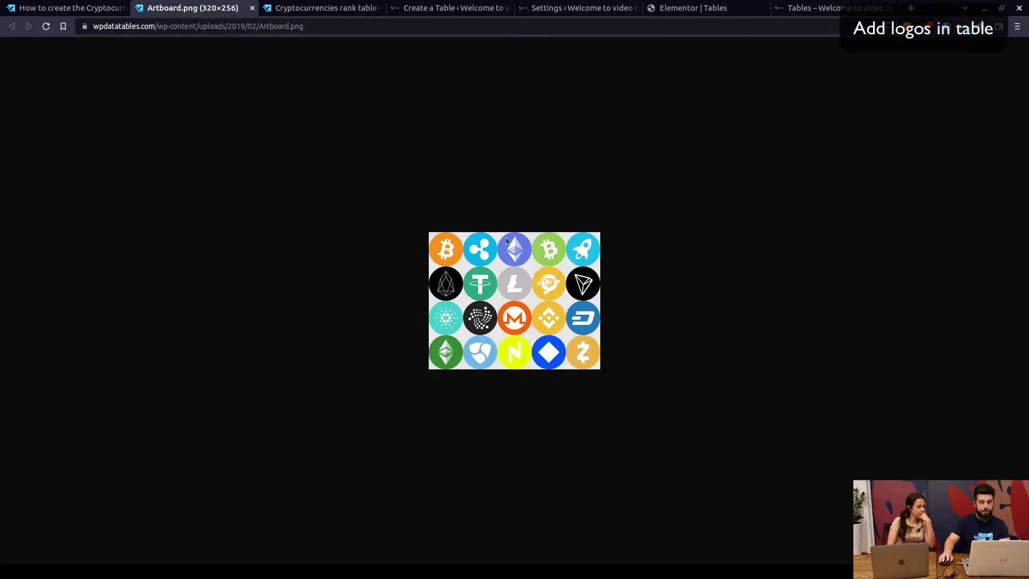
{"action": "left_click", "coordinate": [252, 8]}
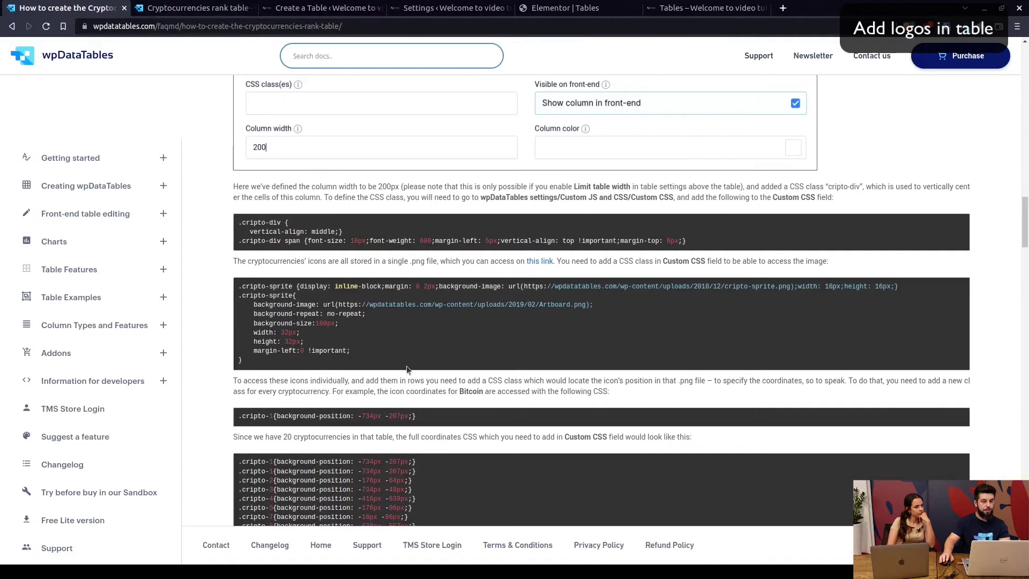
{"action": "scroll", "coordinate": [271, 417], "scroll_direction": "down", "scroll_amount": 2}
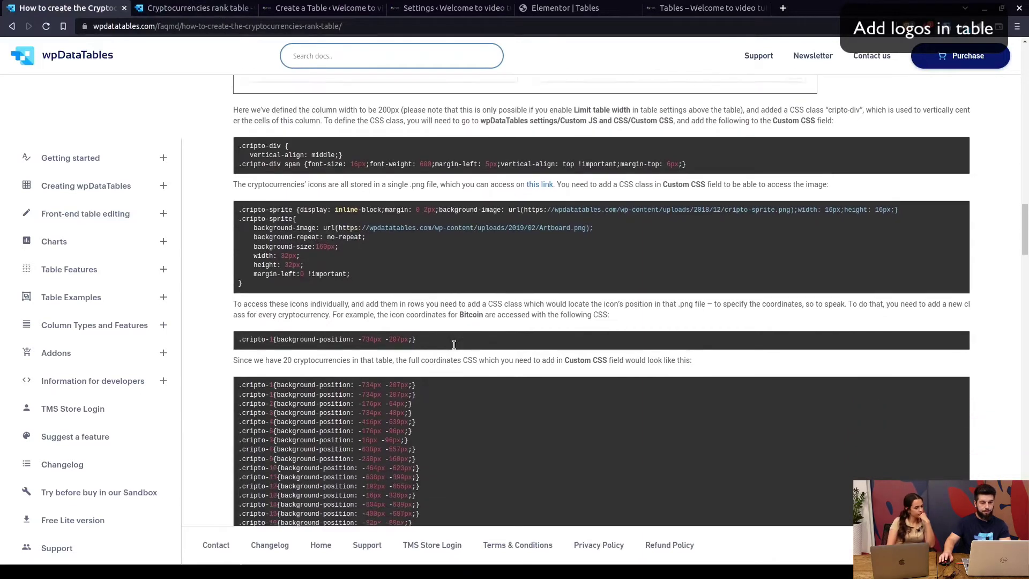
Copy the .cripto-1 to .cripto-20 background-position rules into Custom CSS and save
{"action": "left_click", "coordinate": [445, 7]}
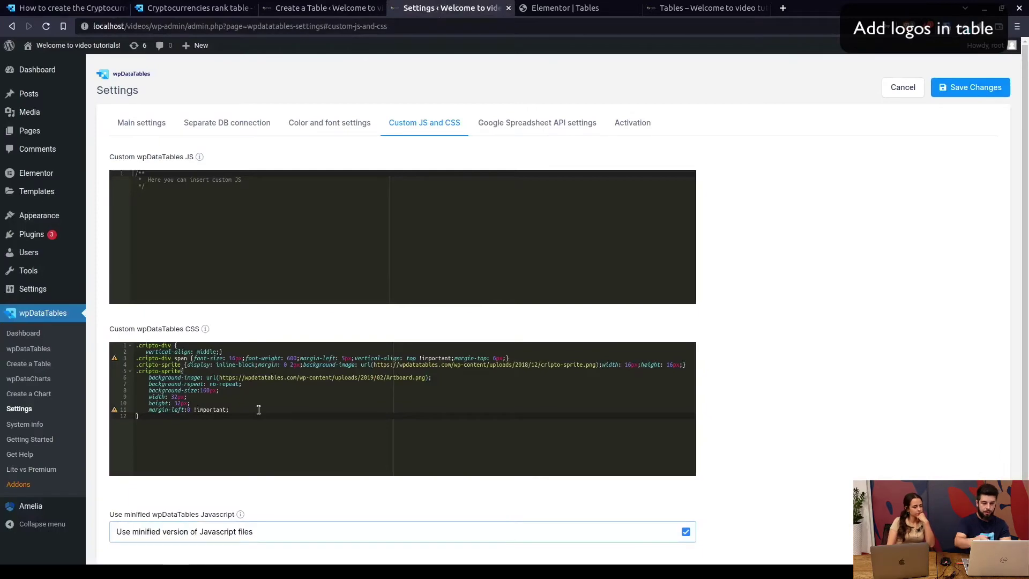
{"action": "key", "text": "ctrl+1"}
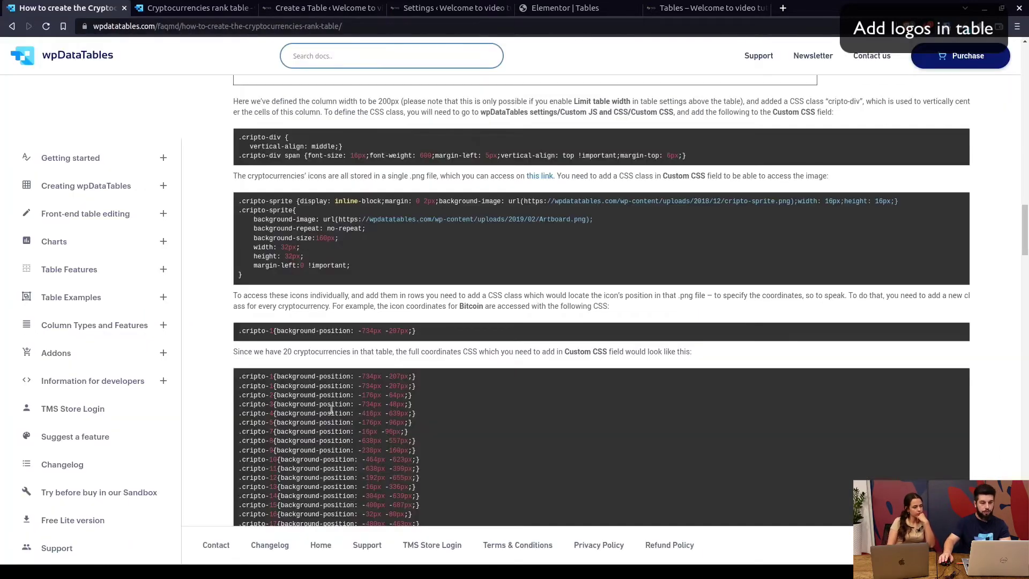
{"action": "scroll", "coordinate": [321, 366], "scroll_direction": "down", "scroll_amount": 3}
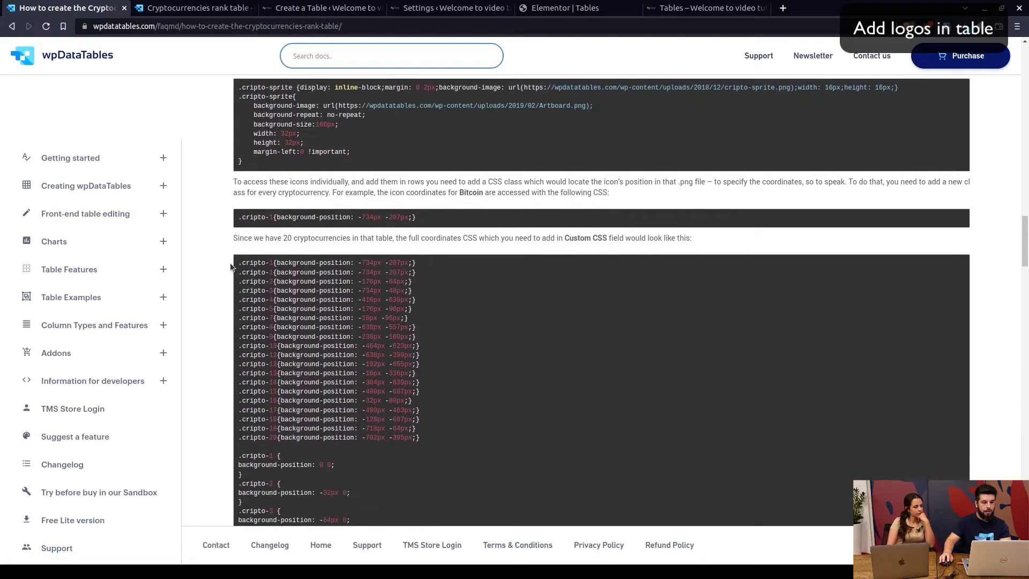
{"action": "left_click_drag", "start_coordinate": [238, 261], "coordinate": [270, 260]}
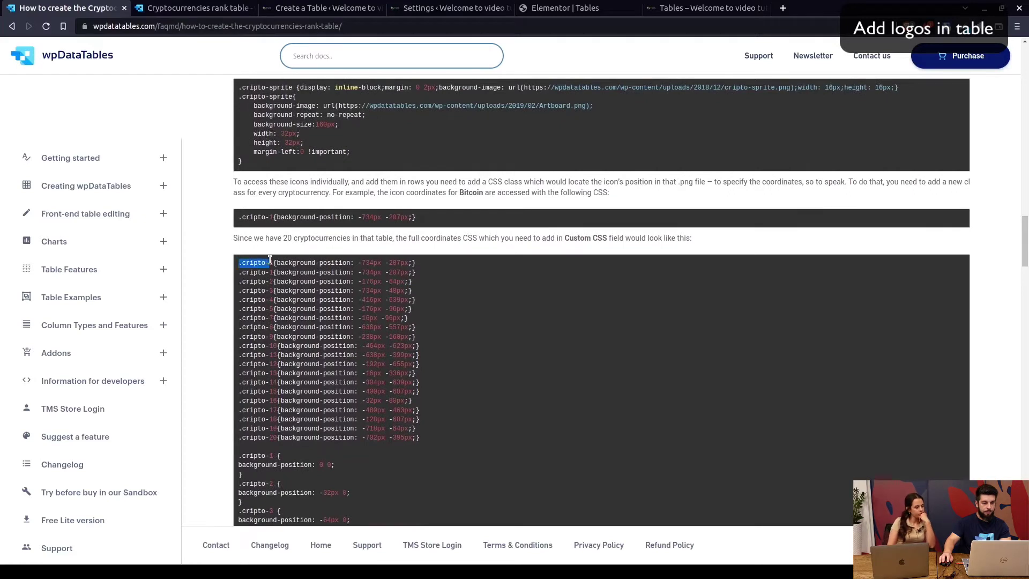
{"action": "left_click", "coordinate": [282, 272]}
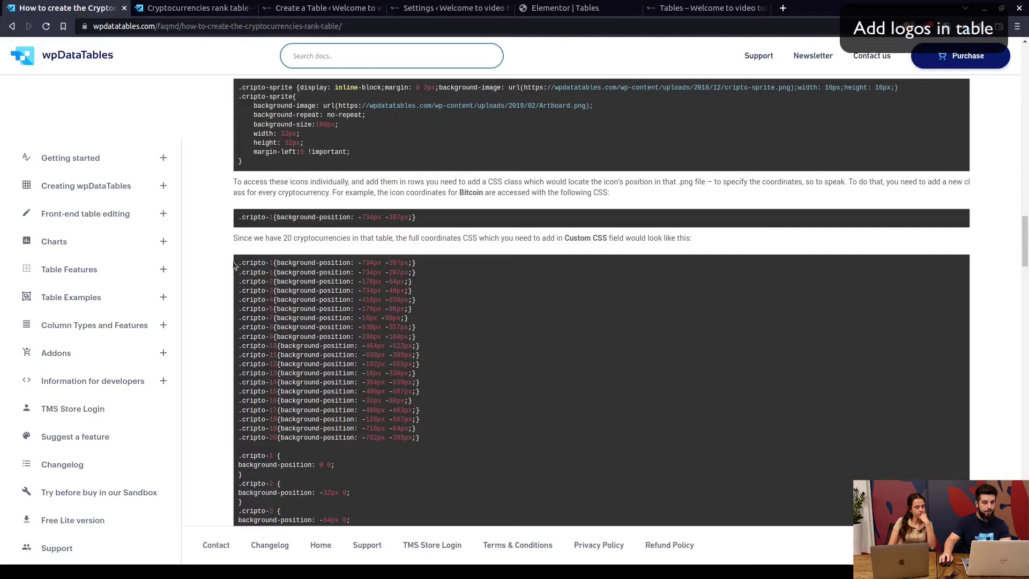
{"action": "left_click_drag", "start_coordinate": [239, 274], "coordinate": [307, 405]}
{"action": "scroll", "coordinate": [421, 375], "scroll_direction": "down", "scroll_amount": 8}
{"action": "scroll", "coordinate": [423, 389], "scroll_direction": "down", "scroll_amount": 3}
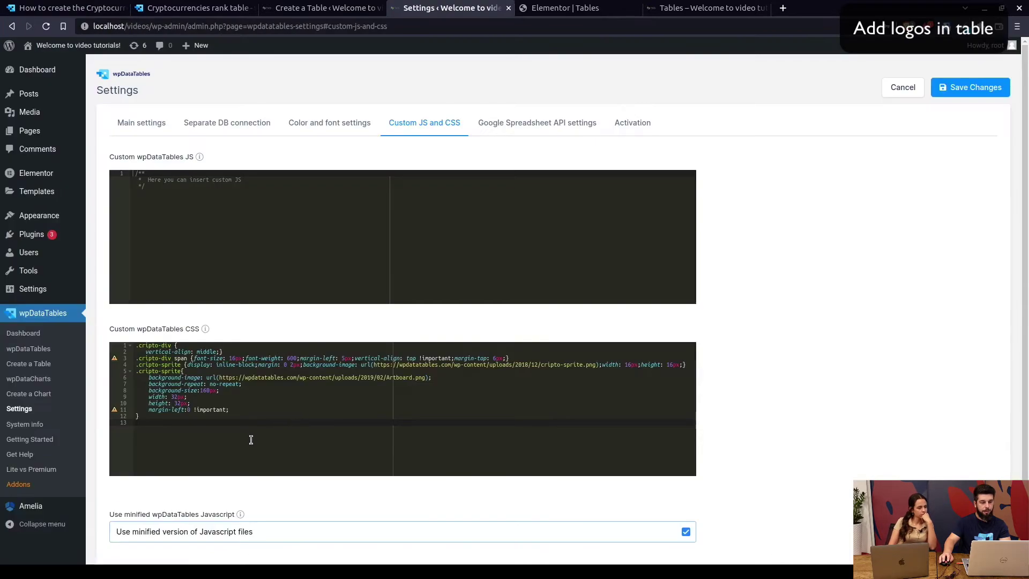
{"action": "scroll", "coordinate": [514, 454], "scroll_direction": "down", "scroll_amount": 2}
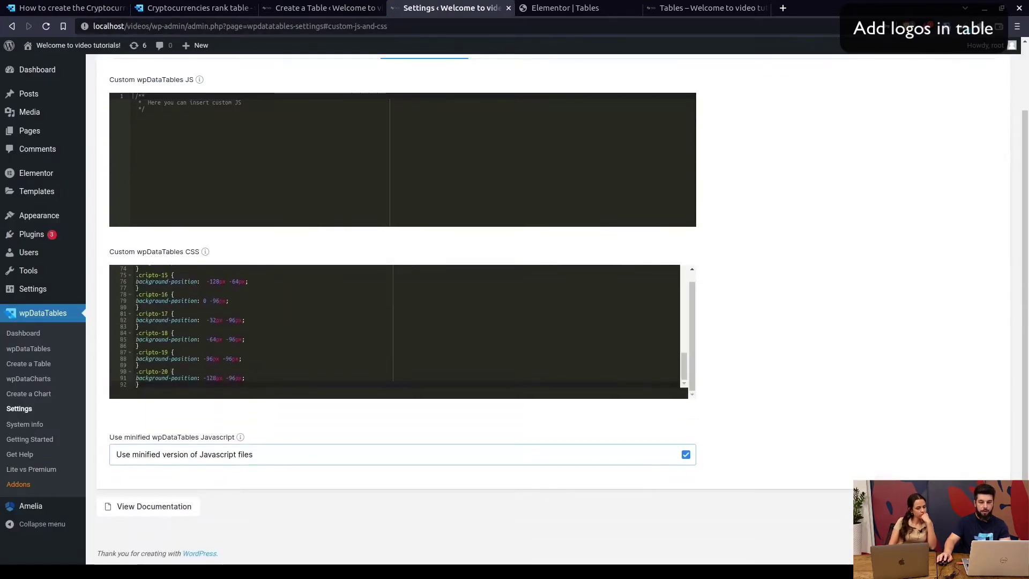
{"action": "left_click", "coordinate": [810, 509]}
{"action": "scroll", "coordinate": [780, 485], "scroll_direction": "up", "scroll_amount": 2}
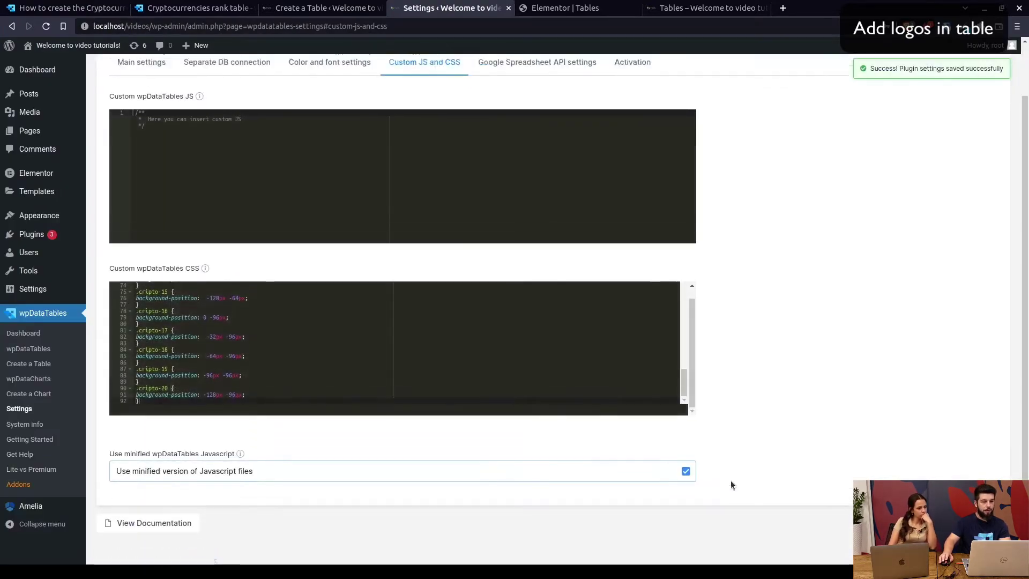
Reload the Cryptocurrencies table to apply the new CSS and compare it with the tutorial
{"action": "left_click", "coordinate": [341, 14]}
{"action": "scroll", "coordinate": [536, 293], "scroll_direction": "up", "scroll_amount": 3}
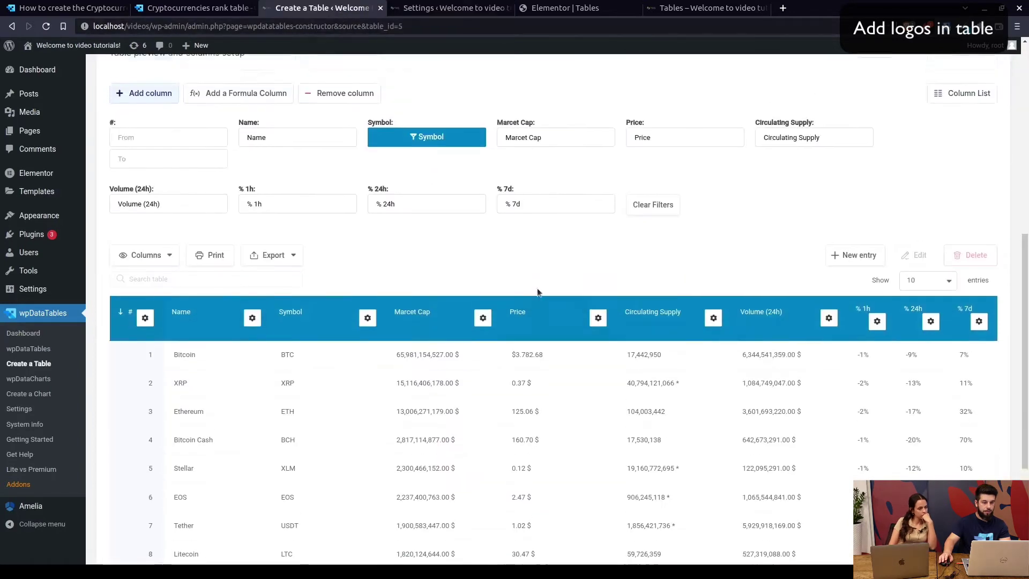
{"action": "left_click", "coordinate": [45, 28]}
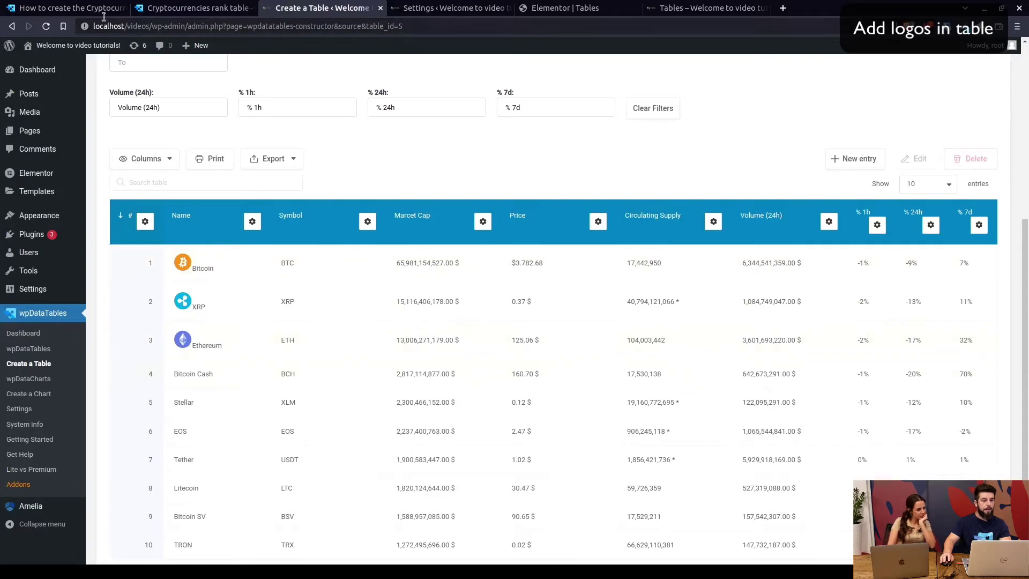
{"action": "left_click", "coordinate": [75, 8]}
{"action": "scroll", "coordinate": [344, 316], "scroll_direction": "down", "scroll_amount": 4}
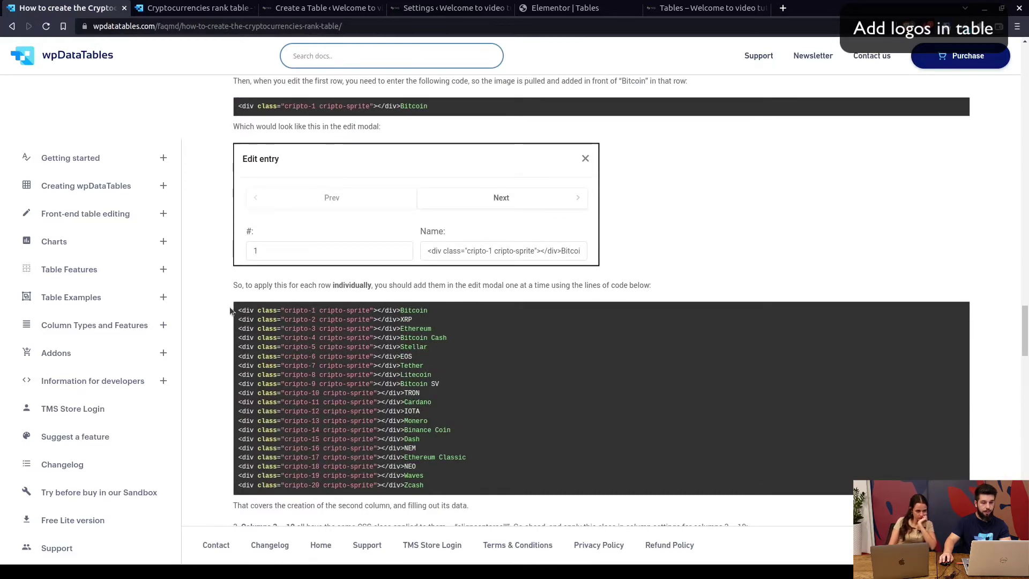
{"action": "key", "text": "ctrl+3"}
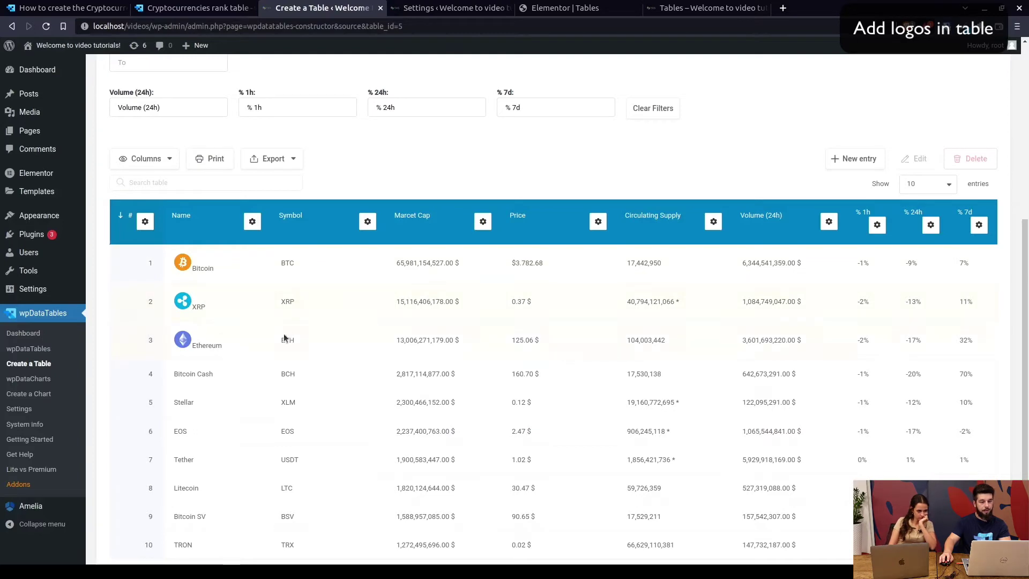
{"action": "key", "text": "ctrl+1"}
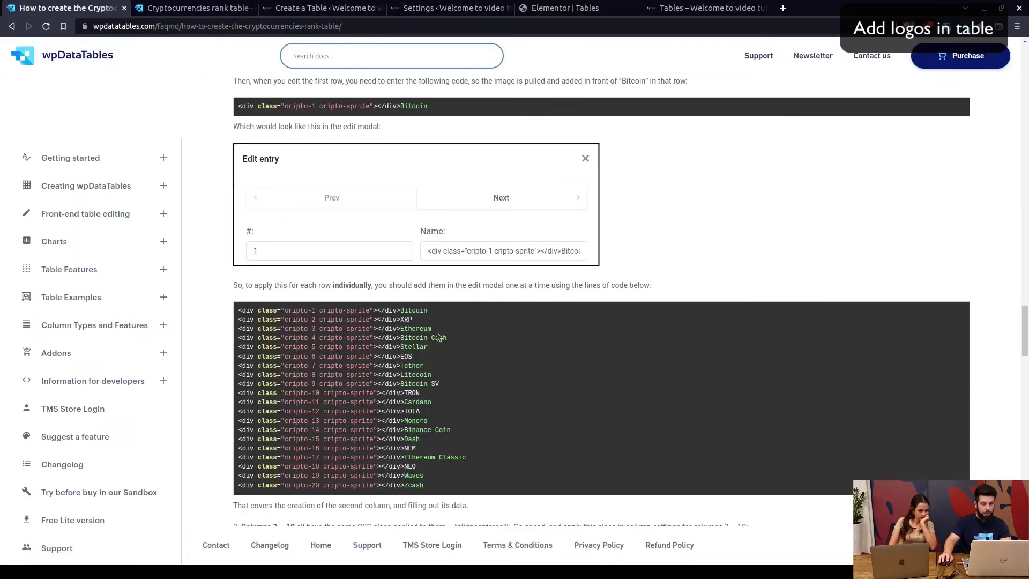
Replace the Bitcoin Cash name with its logo code line from the docs and save
{"action": "left_click_drag", "start_coordinate": [445, 341], "coordinate": [238, 339]}
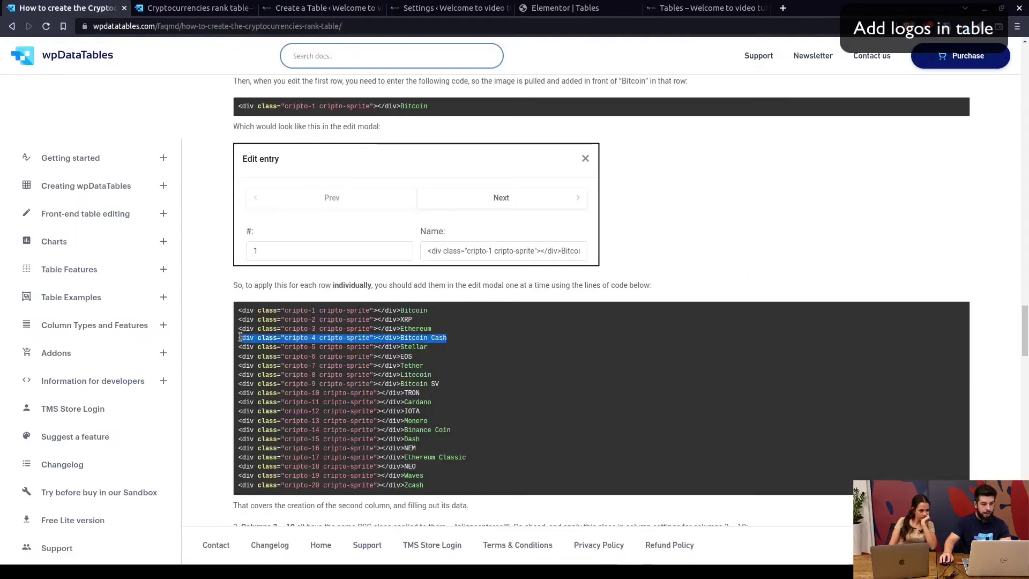
{"action": "right_click", "coordinate": [275, 341]}
{"action": "left_click", "coordinate": [298, 345]}
{"action": "key", "text": "ctrl+3"}
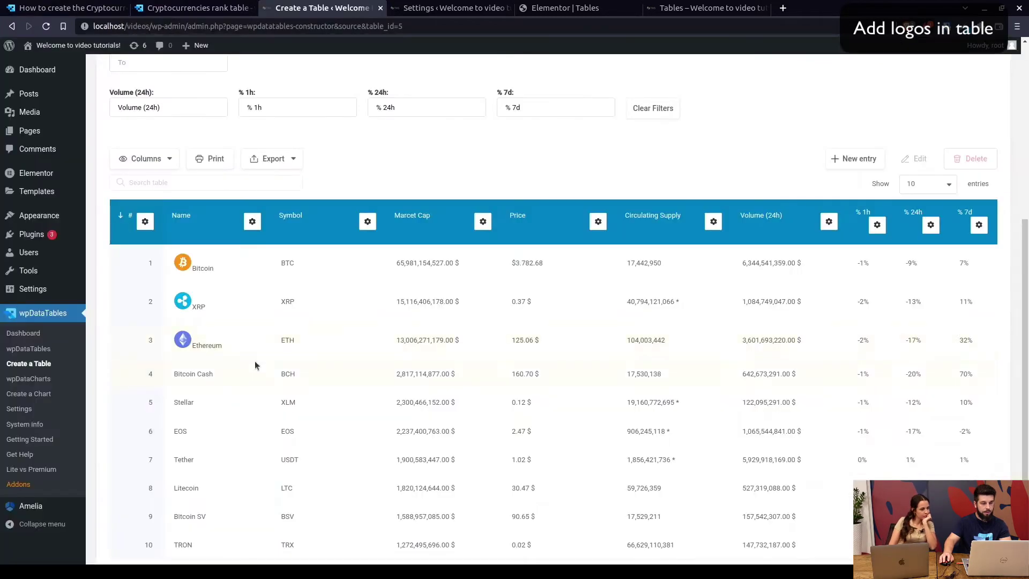
{"action": "left_click", "coordinate": [915, 159]}
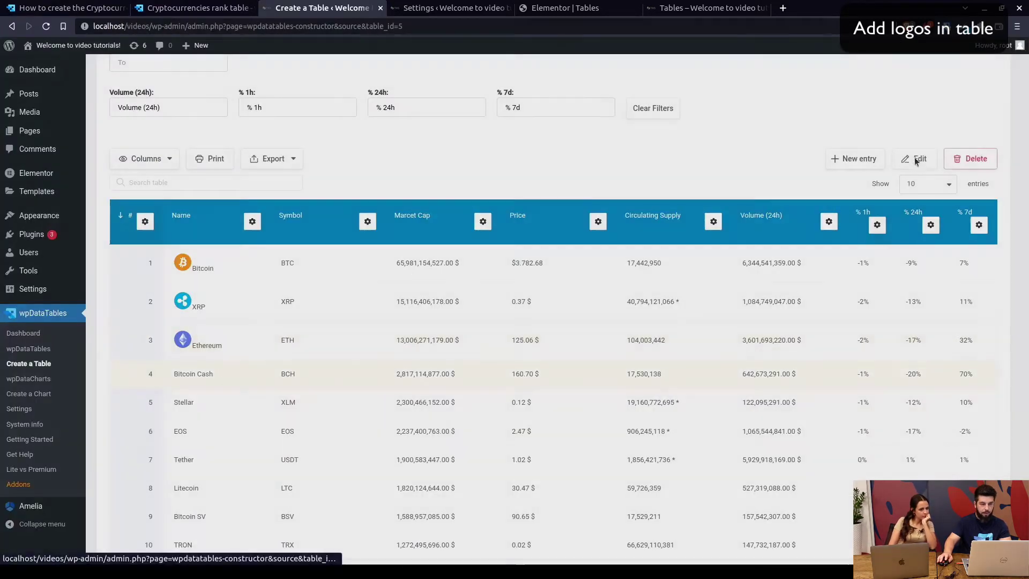
{"action": "key", "text": "ctrl+a"}
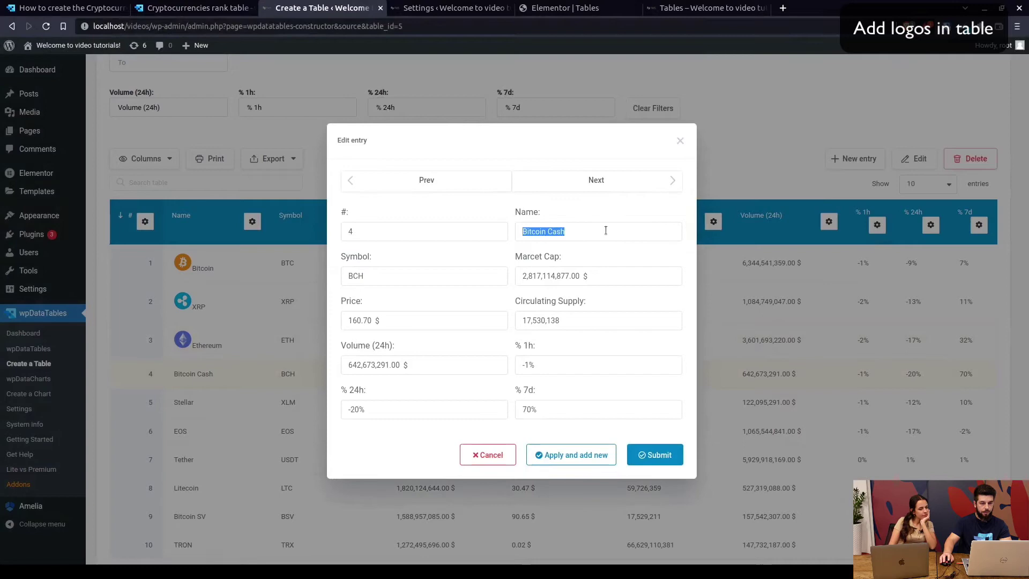
{"action": "key", "text": "ctrl+v"}
{"action": "left_click", "coordinate": [658, 455]}
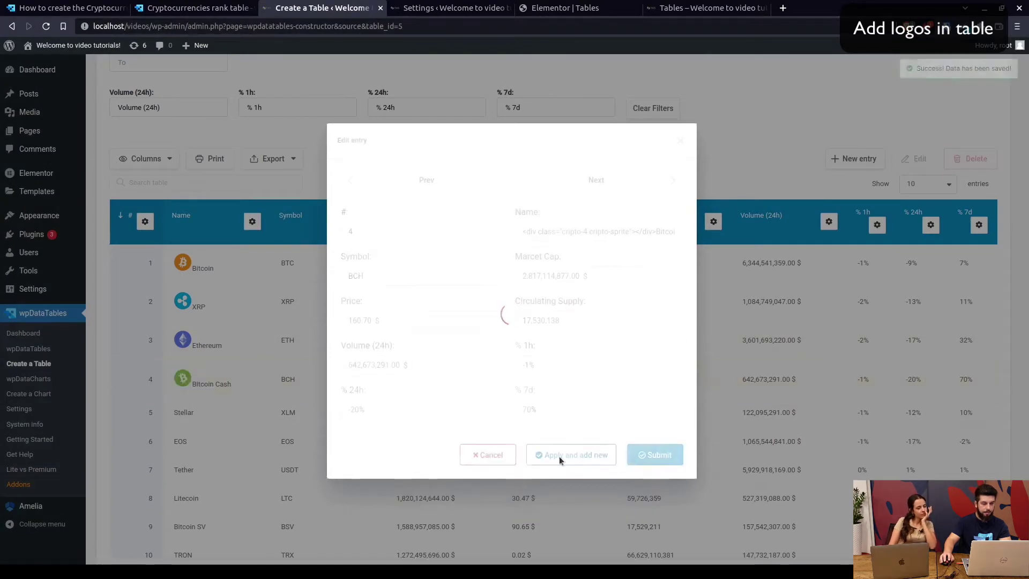
Give the Stellar row its logo by pasting its code line into the name
{"action": "key", "text": "ctrl+1"}
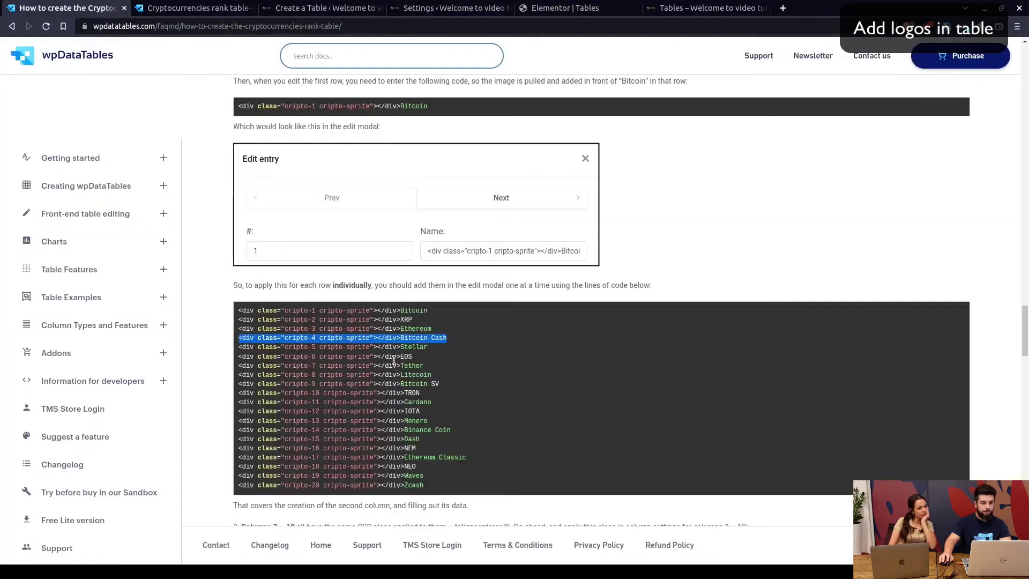
{"action": "left_click_drag", "start_coordinate": [447, 349], "coordinate": [238, 348]}
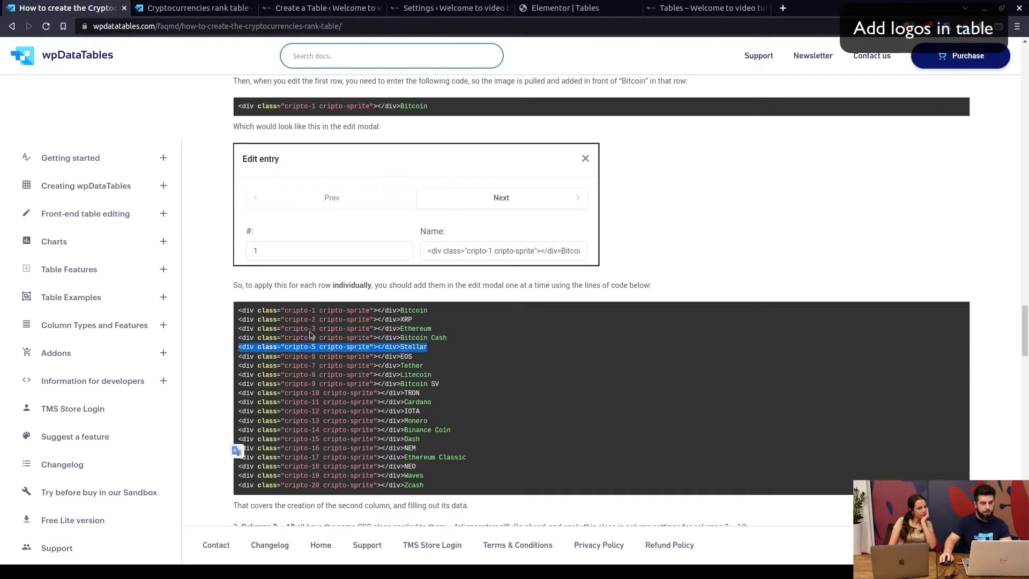
{"action": "key", "text": "ctrl+3"}
{"action": "left_click", "coordinate": [250, 412]}
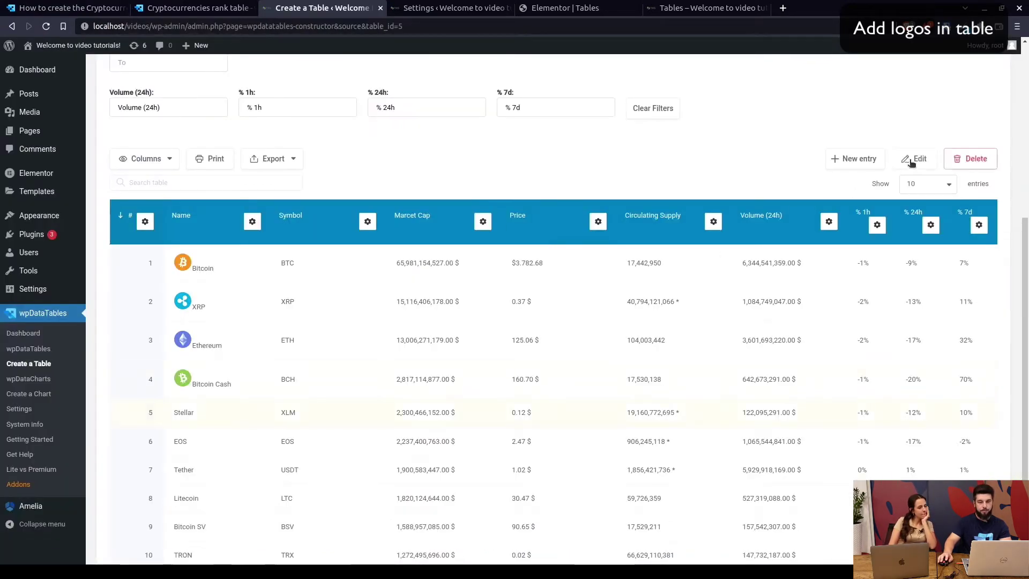
{"action": "left_click", "coordinate": [915, 160]}
{"action": "double_click", "coordinate": [534, 227]}
{"action": "key", "text": "ctrl+v"}
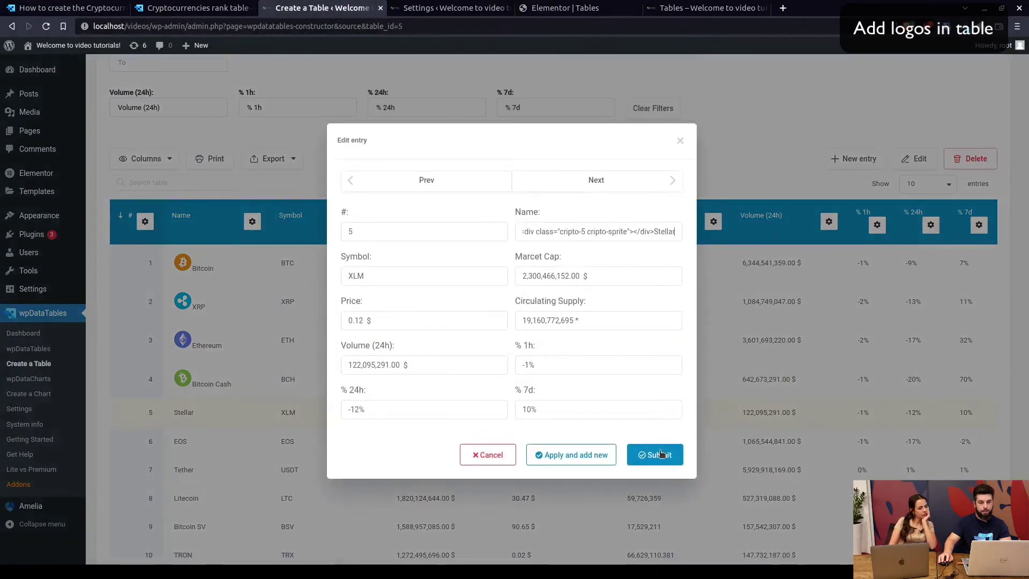
{"action": "left_click", "coordinate": [658, 451]}
Give the EOS row its logo by pasting its code line into the name
{"action": "key", "text": "ctrl+1"}
{"action": "left_click_drag", "start_coordinate": [413, 356], "coordinate": [253, 359]}
{"action": "key", "text": "ctrl+3"}
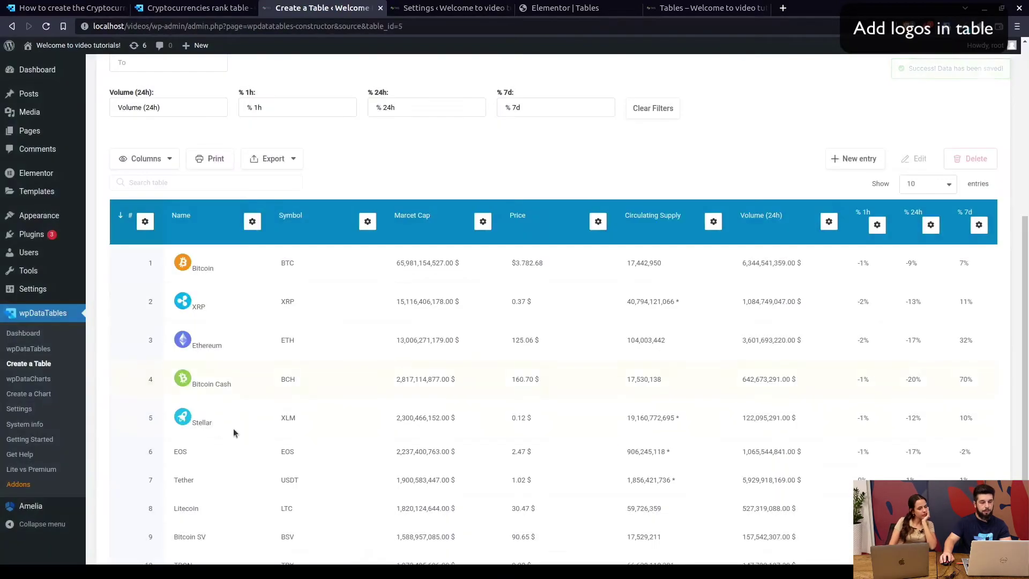
{"action": "left_click", "coordinate": [233, 451]}
{"action": "left_click", "coordinate": [905, 162]}
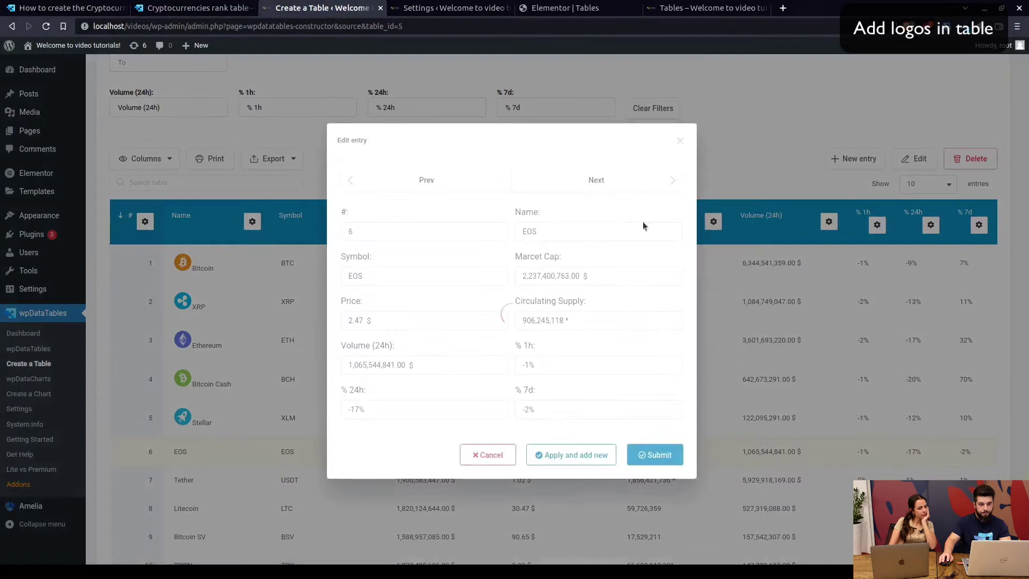
{"action": "key", "text": "ctrl+a"}
{"action": "key", "text": "ctrl+v"}
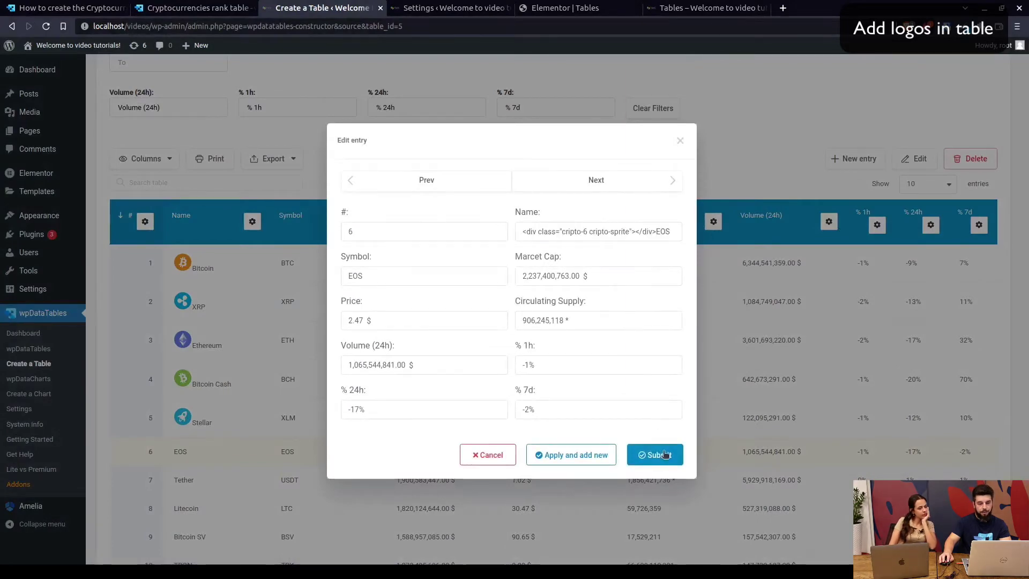
{"action": "left_click", "coordinate": [654, 454]}
Check the new logos in the table and scroll further down the documentation
{"action": "key", "text": "ctrl+1"}
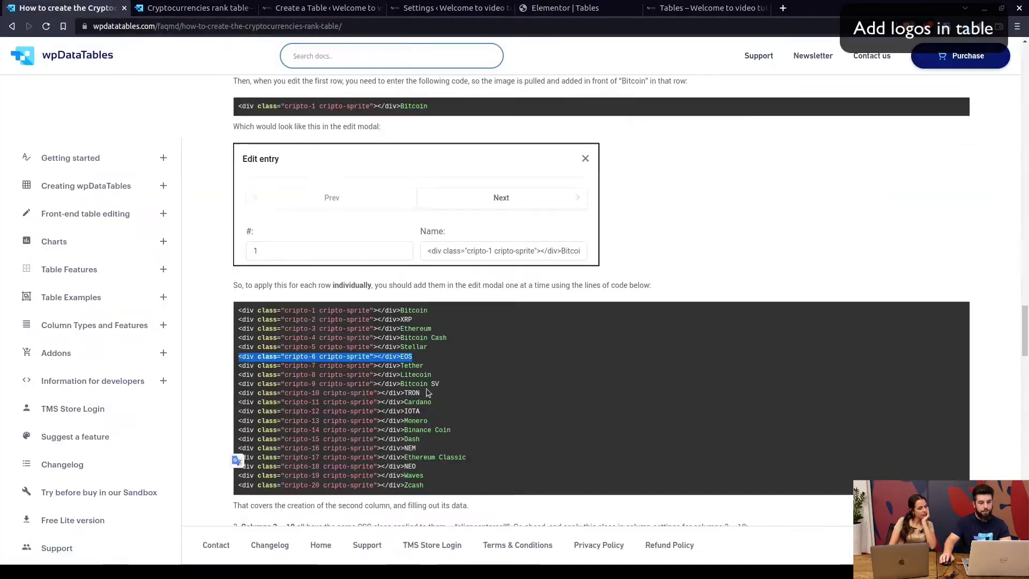
{"action": "scroll", "coordinate": [509, 372], "scroll_direction": "down", "scroll_amount": 2}
{"action": "scroll", "coordinate": [526, 365], "scroll_direction": "down", "scroll_amount": 4}
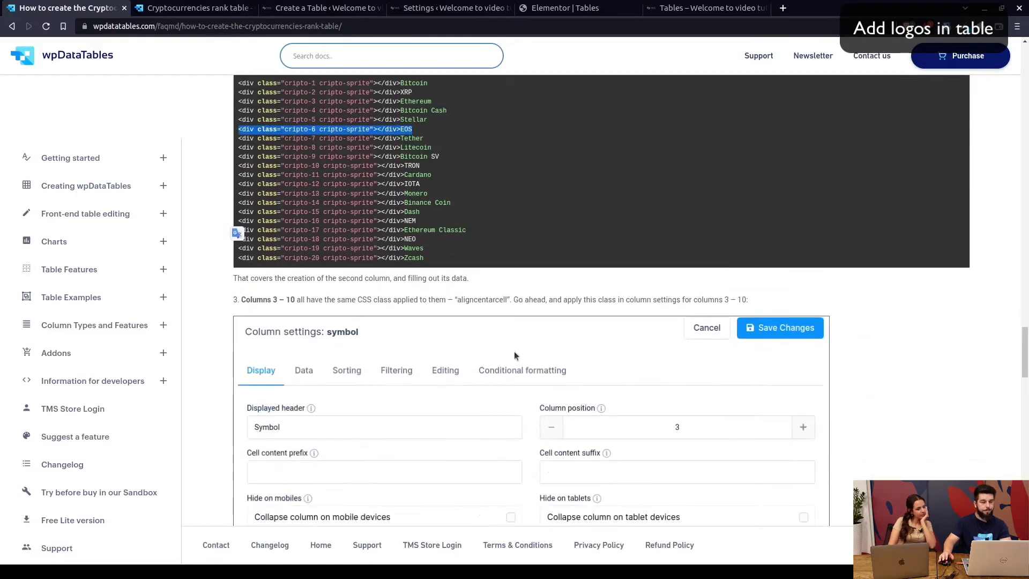
{"action": "scroll", "coordinate": [468, 303], "scroll_direction": "up", "scroll_amount": 2}
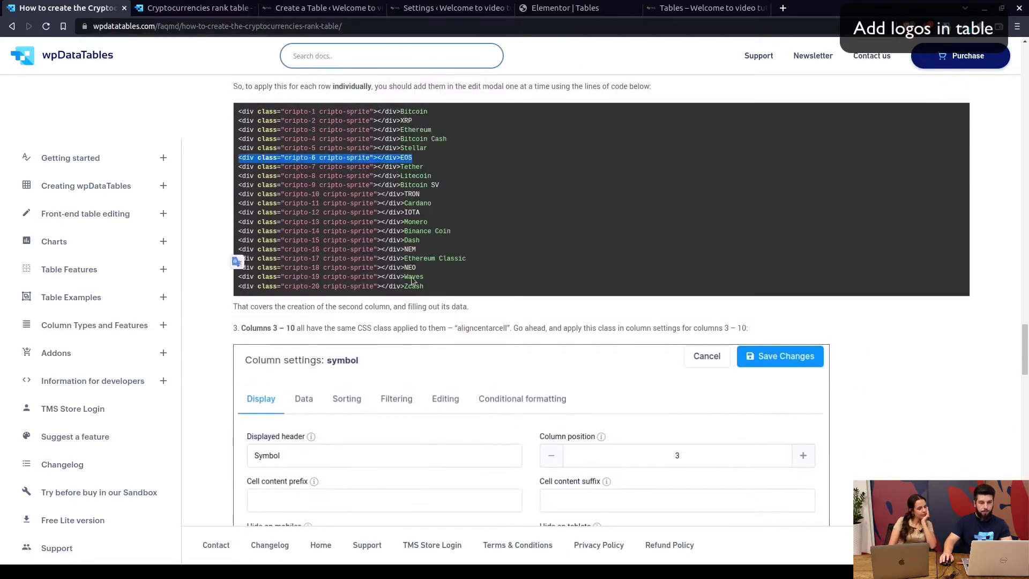
{"action": "key", "text": "ctrl+3"}
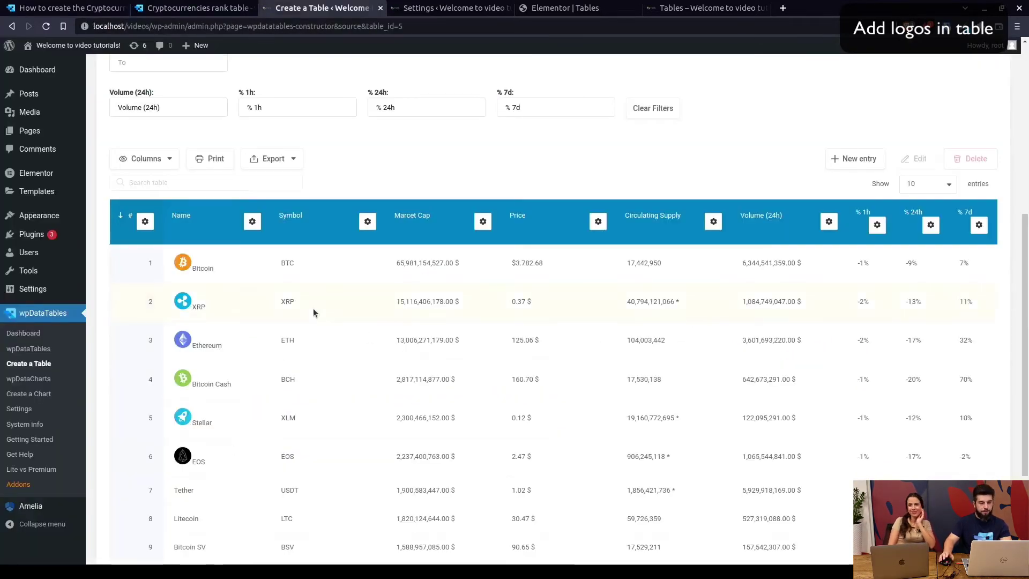
{"action": "key", "text": "ctrl+1"}
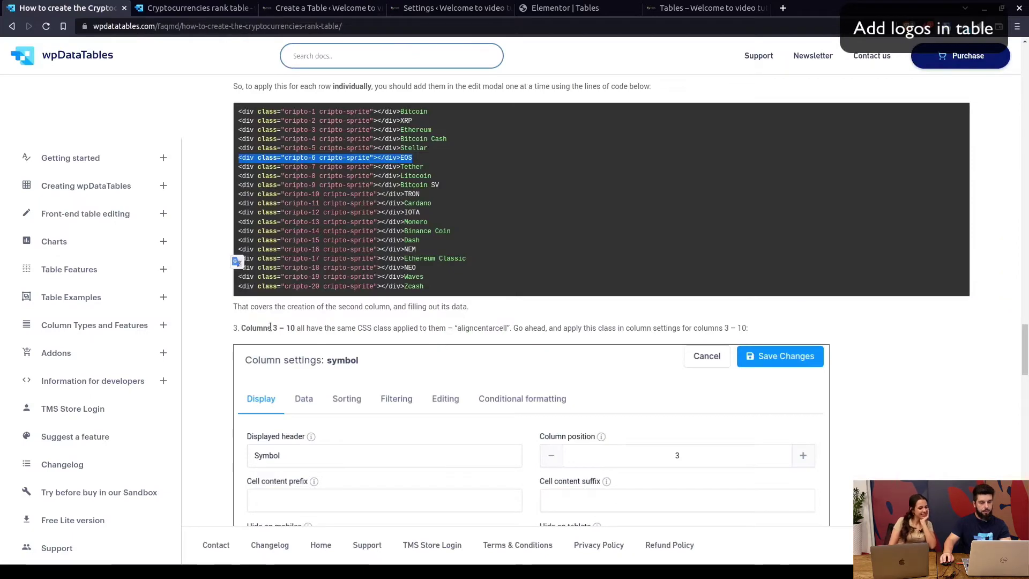
{"action": "left_click_drag", "start_coordinate": [270, 327], "coordinate": [320, 328]}
{"action": "left_click", "coordinate": [324, 327]}
{"action": "scroll", "coordinate": [375, 300], "scroll_direction": "down", "scroll_amount": 2}
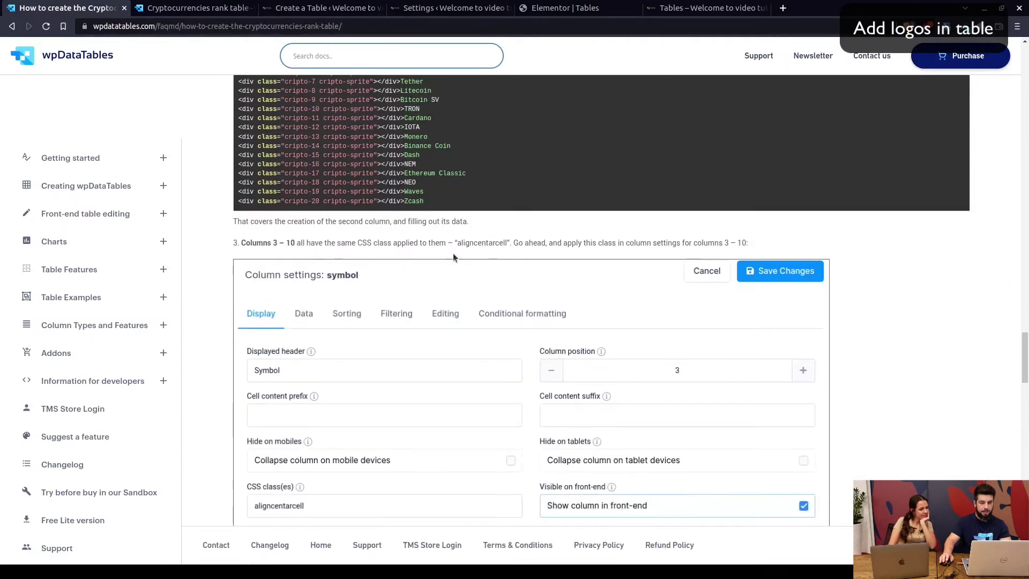
{"action": "scroll", "coordinate": [454, 268], "scroll_direction": "down", "scroll_amount": 2}
Check the CSS class setting of the Symbol column
{"action": "key", "text": "ctrl+3"}
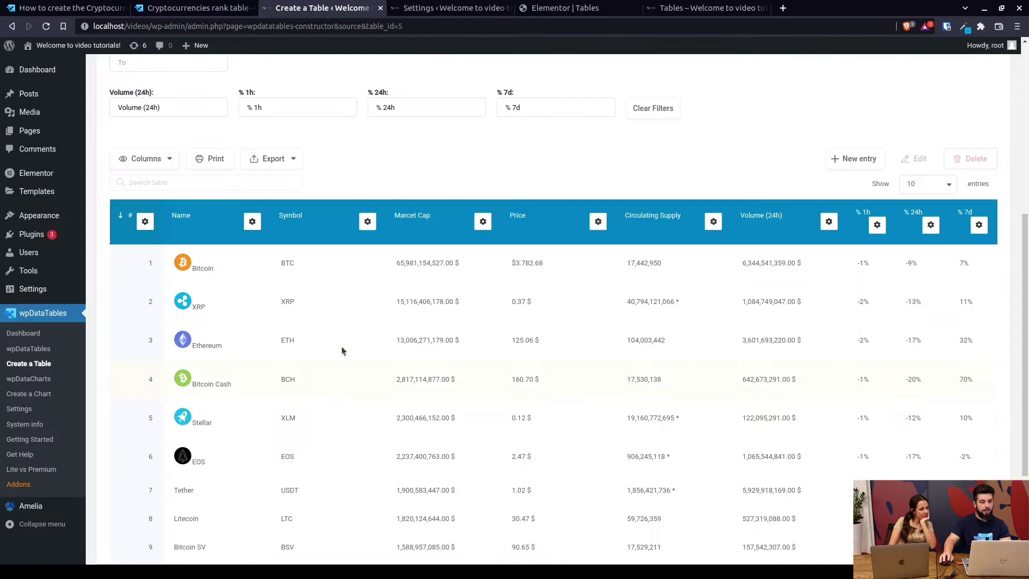
{"action": "left_click", "coordinate": [368, 221]}
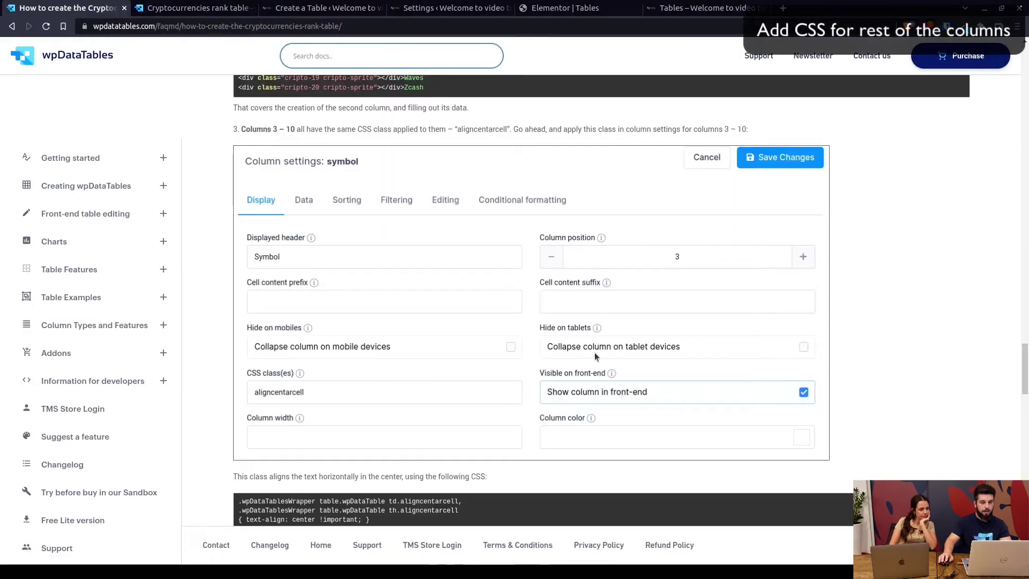
{"action": "scroll", "coordinate": [418, 339], "scroll_direction": "down", "scroll_amount": 3}
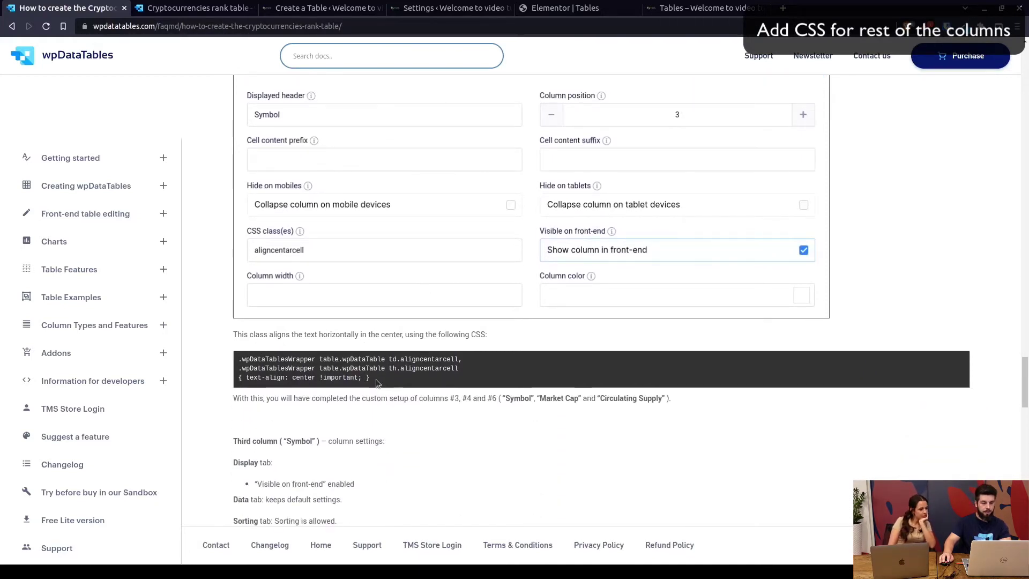
Append the aligncentercell centering rule to the end of the Custom wpDataTables CSS
{"action": "left_click_drag", "start_coordinate": [376, 382], "coordinate": [240, 360]}
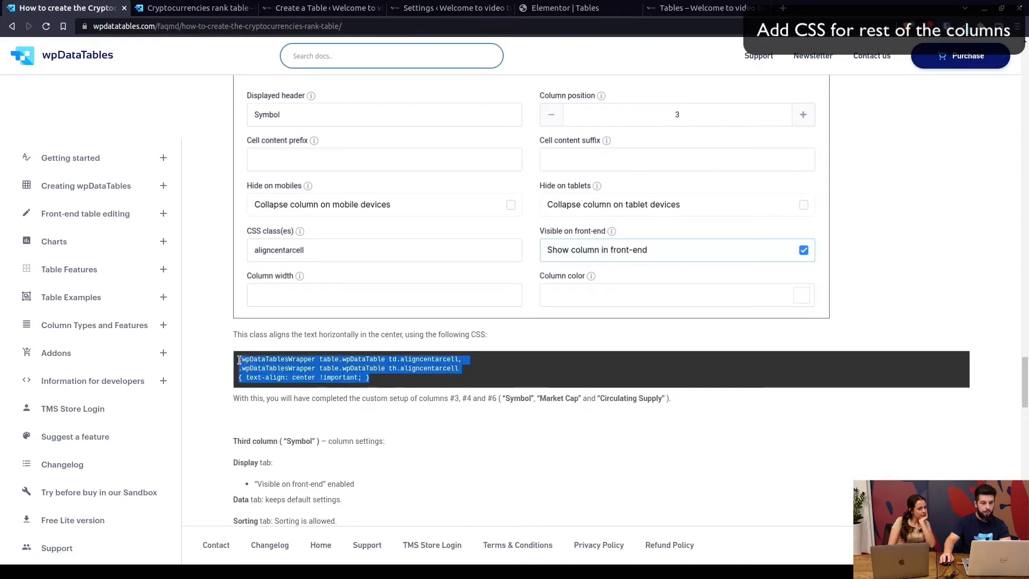
{"action": "left_click", "coordinate": [423, 9]}
{"action": "scroll", "coordinate": [258, 413], "scroll_direction": "down", "scroll_amount": 5}
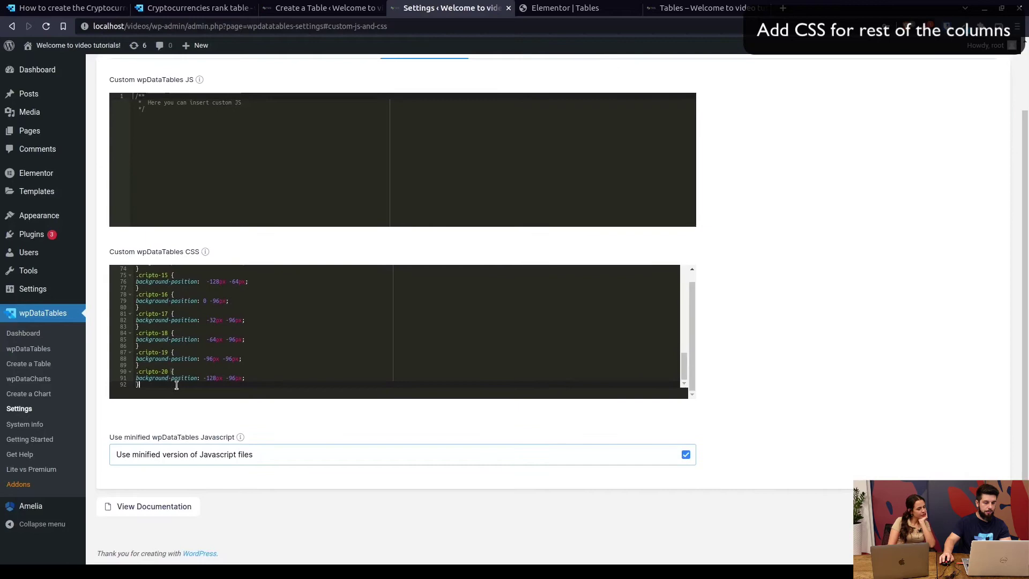
{"action": "key", "text": "Return"}
{"action": "type", "text": ".wpDataTablesWrapper table.wpDataTable td.aligncentercell, .wpDataTablesWrapper table.wpDataTable th.aligncentercell { text-align: center !important; }"}
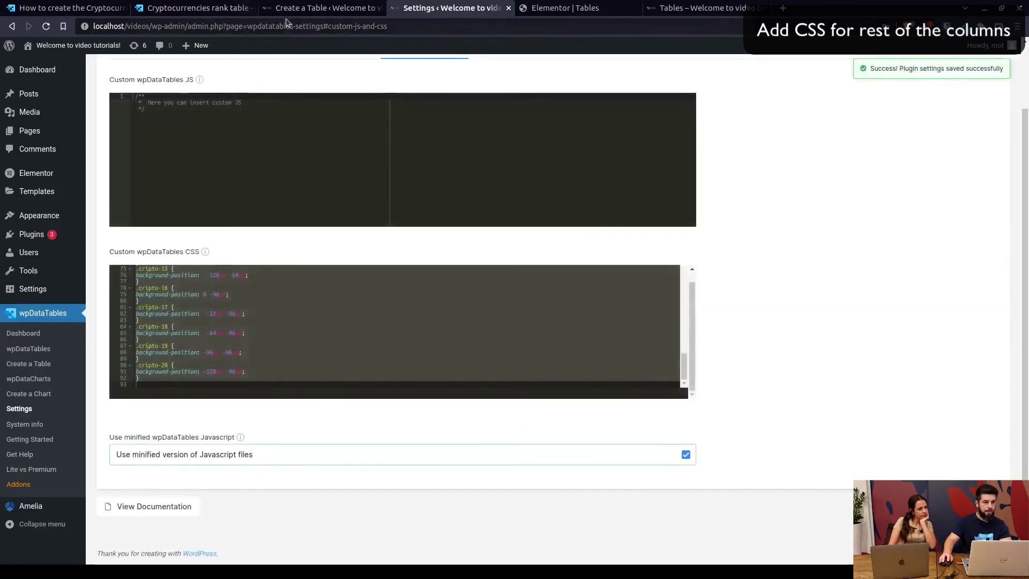
Save the Cryptocurrencies table in the table editor
{"action": "left_click", "coordinate": [300, 9]}
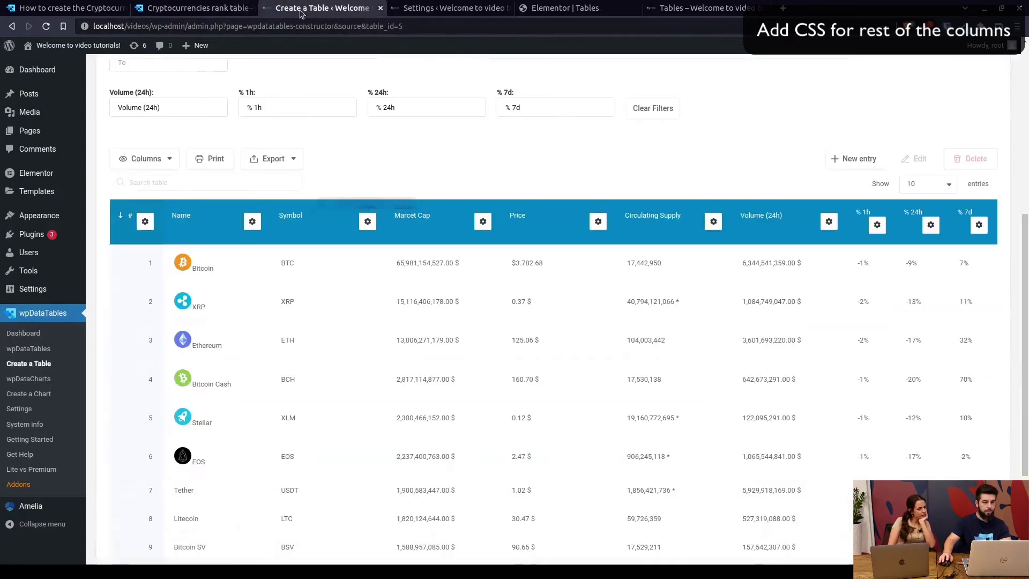
{"action": "scroll", "coordinate": [944, 185], "scroll_direction": "up", "scroll_amount": 5}
{"action": "scroll", "coordinate": [969, 158], "scroll_direction": "up", "scroll_amount": 2}
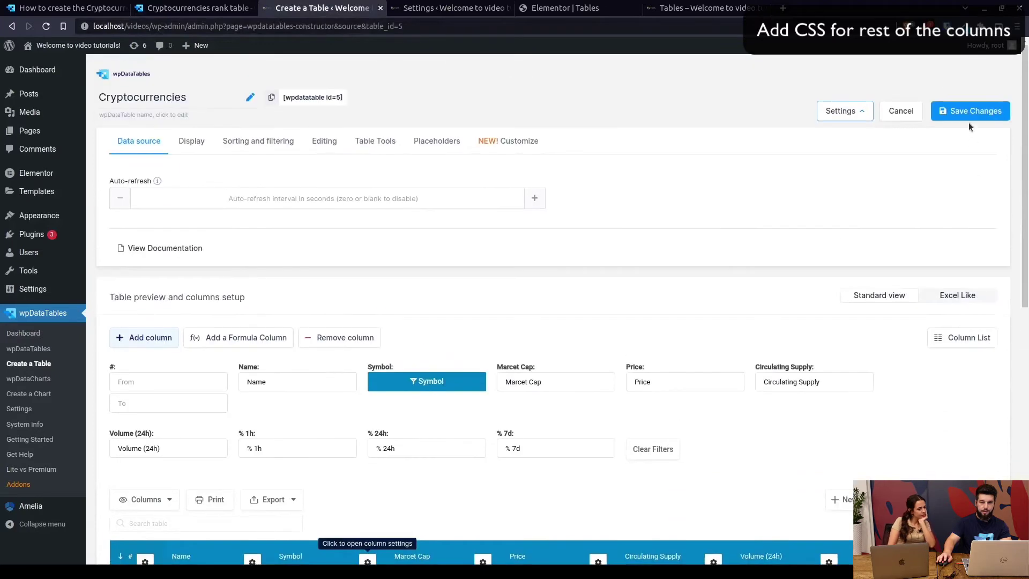
{"action": "left_click", "coordinate": [969, 112]}
Reopen the Symbol column settings and save them with the aligncentercell class
{"action": "scroll", "coordinate": [579, 360], "scroll_direction": "down", "scroll_amount": 6}
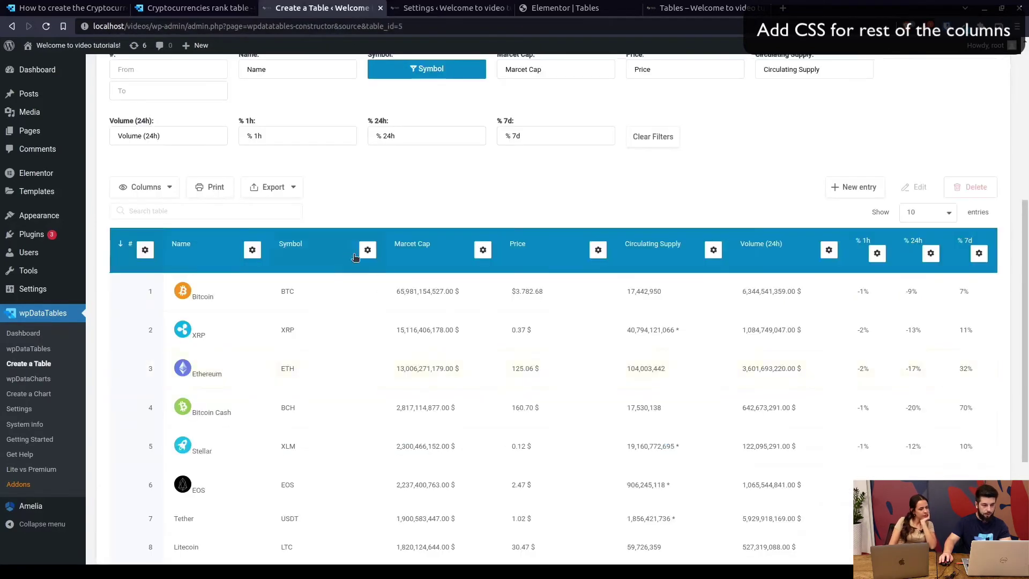
{"action": "left_click", "coordinate": [367, 249]}
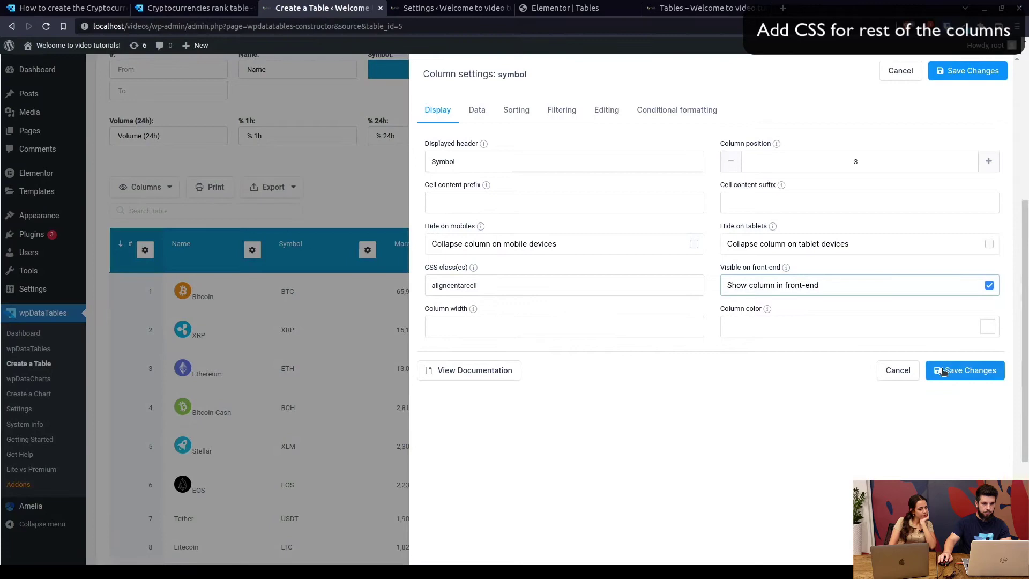
{"action": "left_click", "coordinate": [938, 370]}
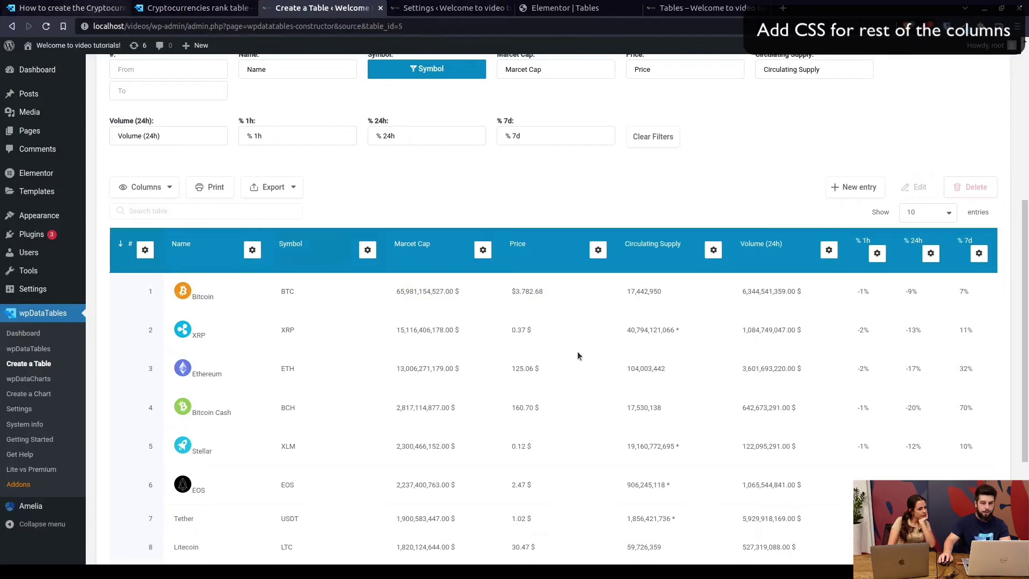
Read the docs' column guidance on Market Cap, Circulating Supply and the Symbol settings
{"action": "left_click", "coordinate": [70, 7]}
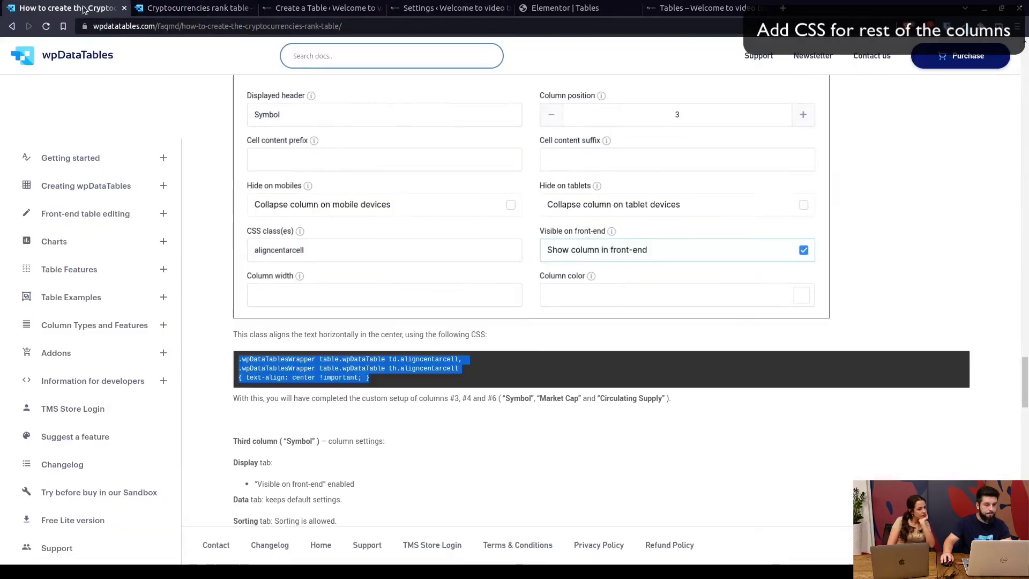
{"action": "scroll", "coordinate": [419, 354], "scroll_direction": "down", "scroll_amount": 3}
{"action": "left_click_drag", "start_coordinate": [239, 274], "coordinate": [369, 293]}
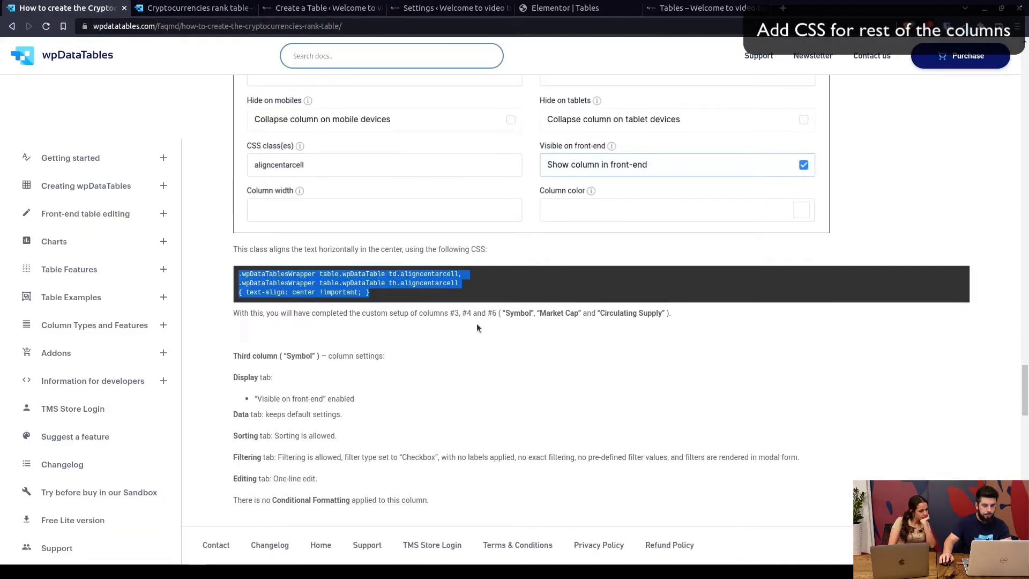
{"action": "scroll", "coordinate": [398, 313], "scroll_direction": "down", "scroll_amount": 1}
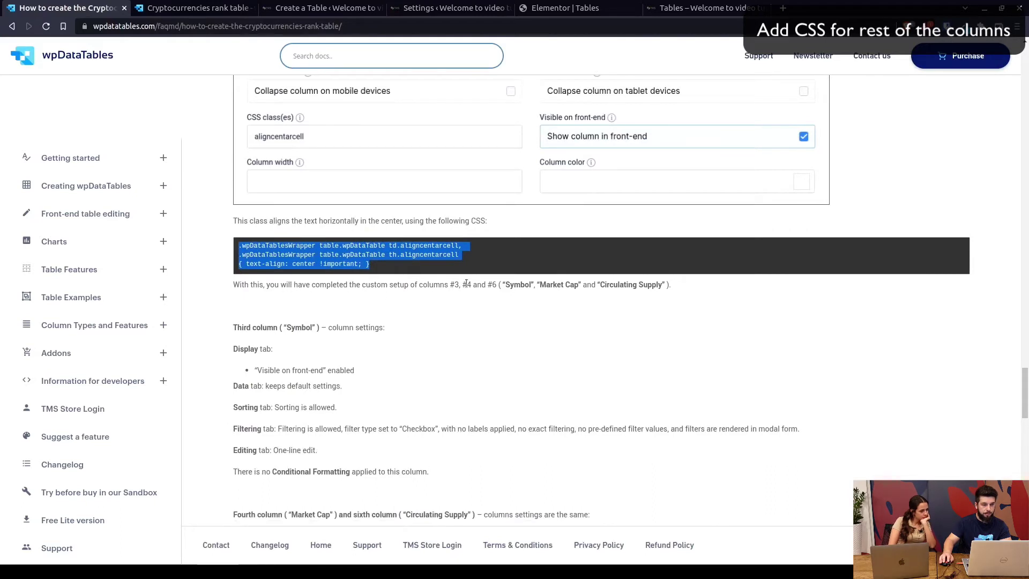
{"action": "left_click", "coordinate": [524, 293]}
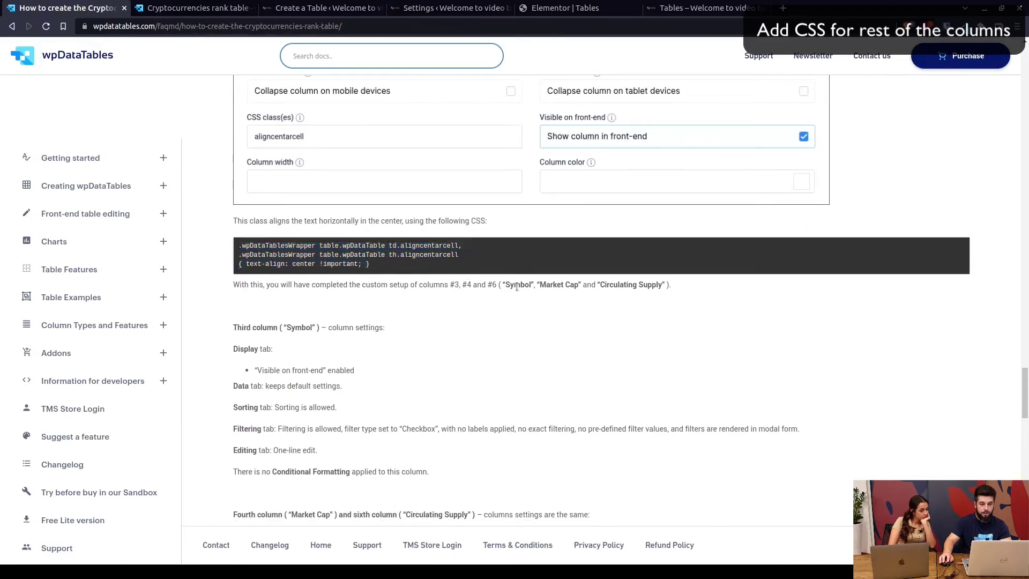
{"action": "left_click_drag", "start_coordinate": [539, 285], "coordinate": [663, 284]}
{"action": "double_click", "coordinate": [628, 284]}
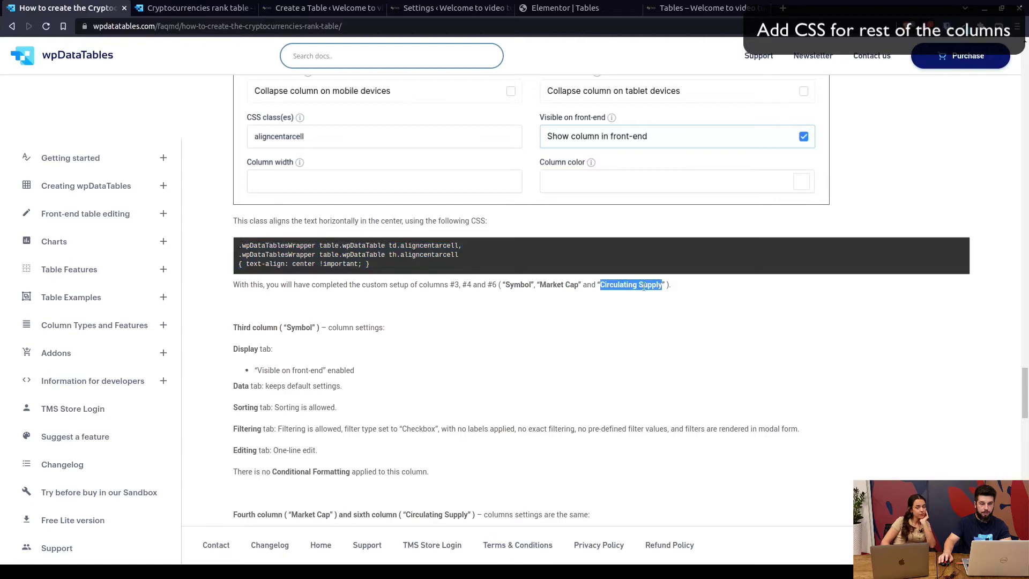
{"action": "scroll", "coordinate": [455, 317], "scroll_direction": "down", "scroll_amount": 2}
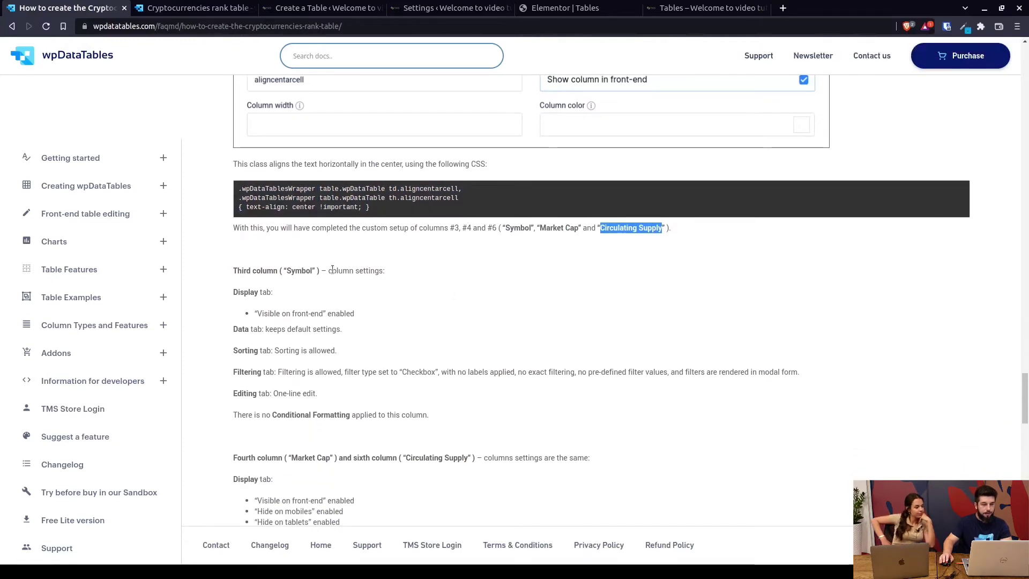
{"action": "scroll", "coordinate": [375, 279], "scroll_direction": "down", "scroll_amount": 2}
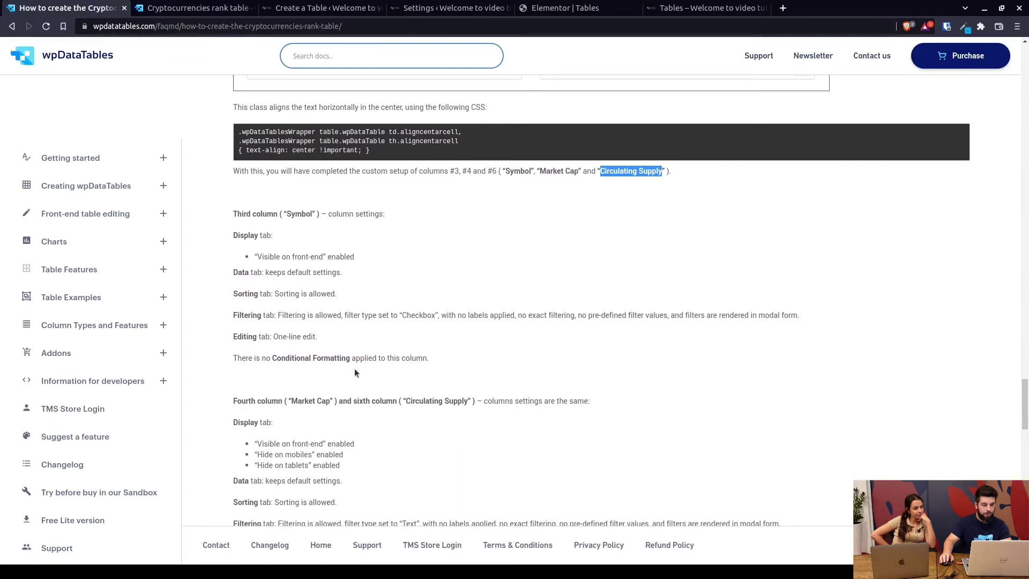
{"action": "scroll", "coordinate": [355, 370], "scroll_direction": "down", "scroll_amount": 5}
{"action": "scroll", "coordinate": [382, 330], "scroll_direction": "up", "scroll_amount": 2}
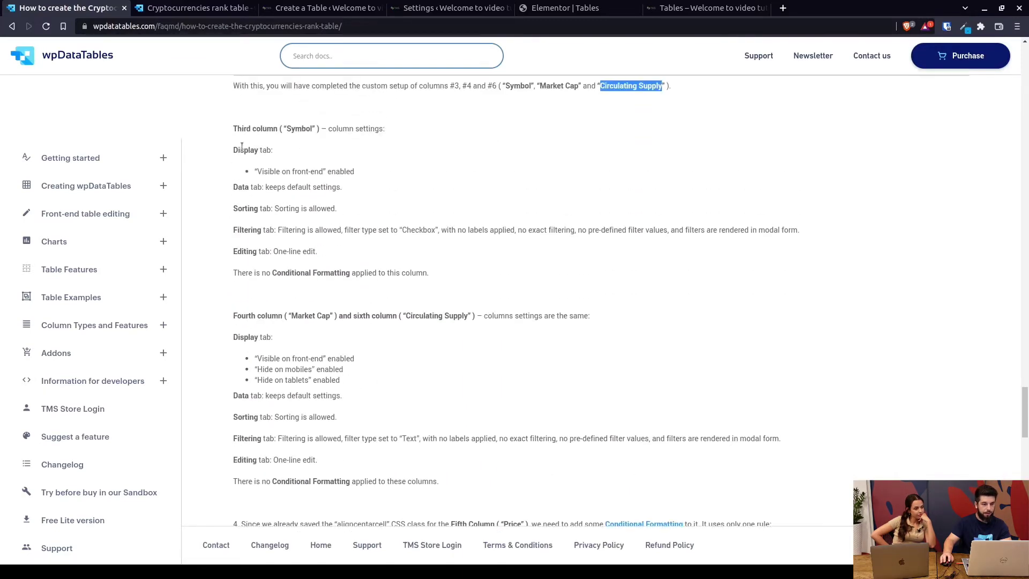
{"action": "left_click_drag", "start_coordinate": [241, 146], "coordinate": [311, 251]}
{"action": "left_click", "coordinate": [311, 251]}
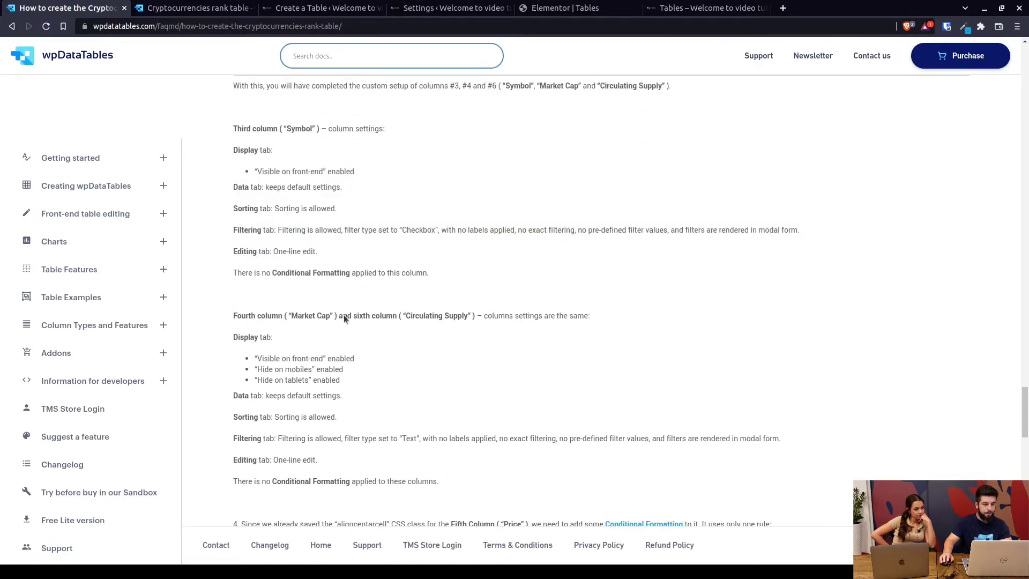
Read the Price column instructions on the blue-text class and open the Price column's settings
{"action": "scroll", "coordinate": [344, 318], "scroll_direction": "down", "scroll_amount": 2}
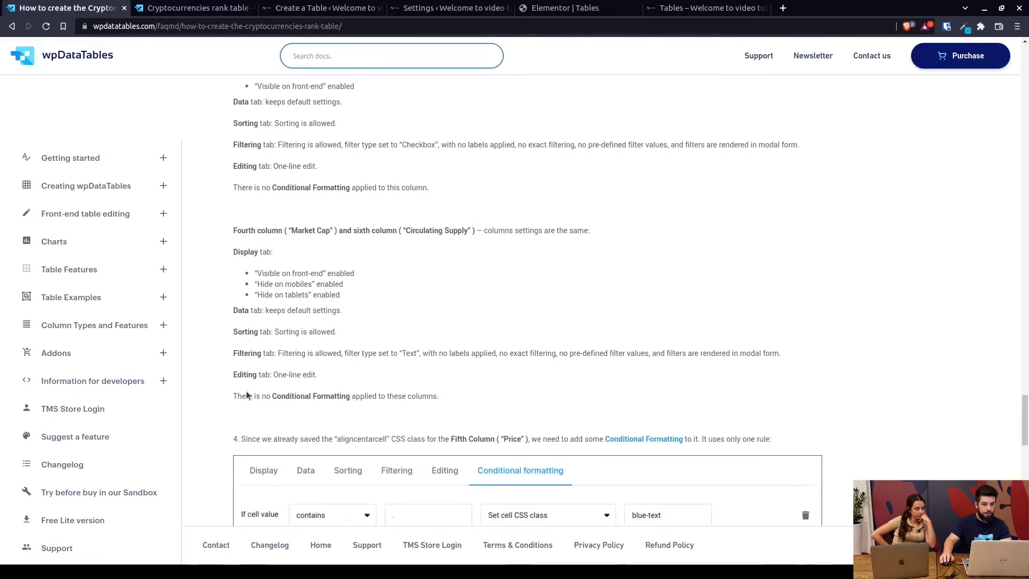
{"action": "scroll", "coordinate": [372, 382], "scroll_direction": "down", "scroll_amount": 3}
{"action": "scroll", "coordinate": [386, 276], "scroll_direction": "down", "scroll_amount": 3}
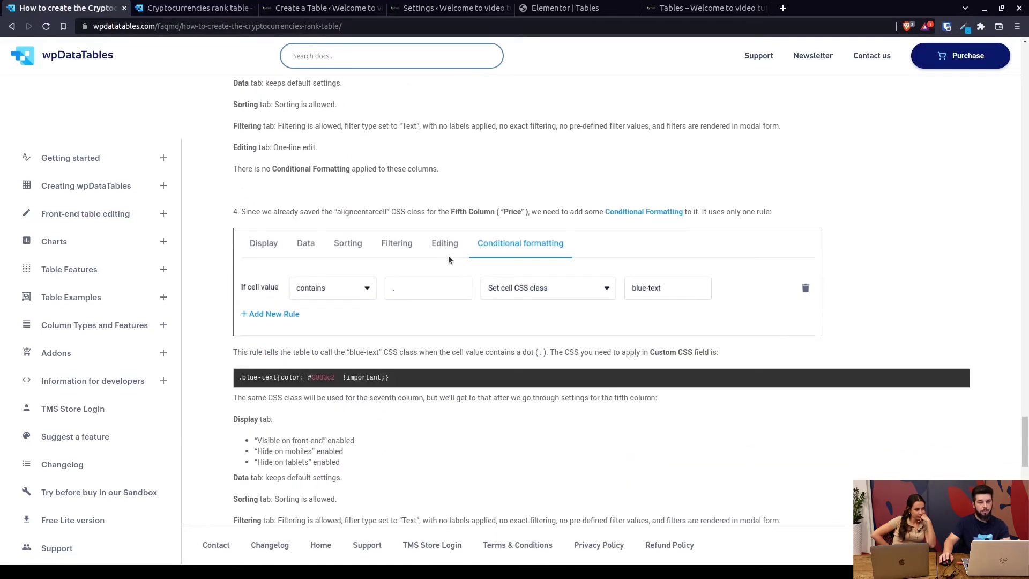
{"action": "double_click", "coordinate": [512, 209]}
{"action": "scroll", "coordinate": [427, 192], "scroll_direction": "down", "scroll_amount": 2}
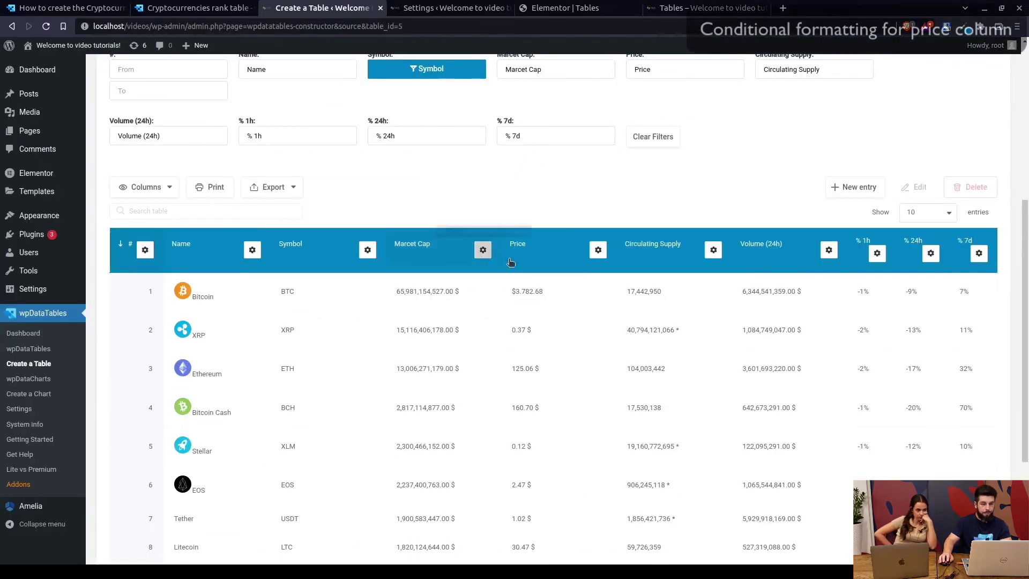
{"action": "left_click", "coordinate": [598, 250]}
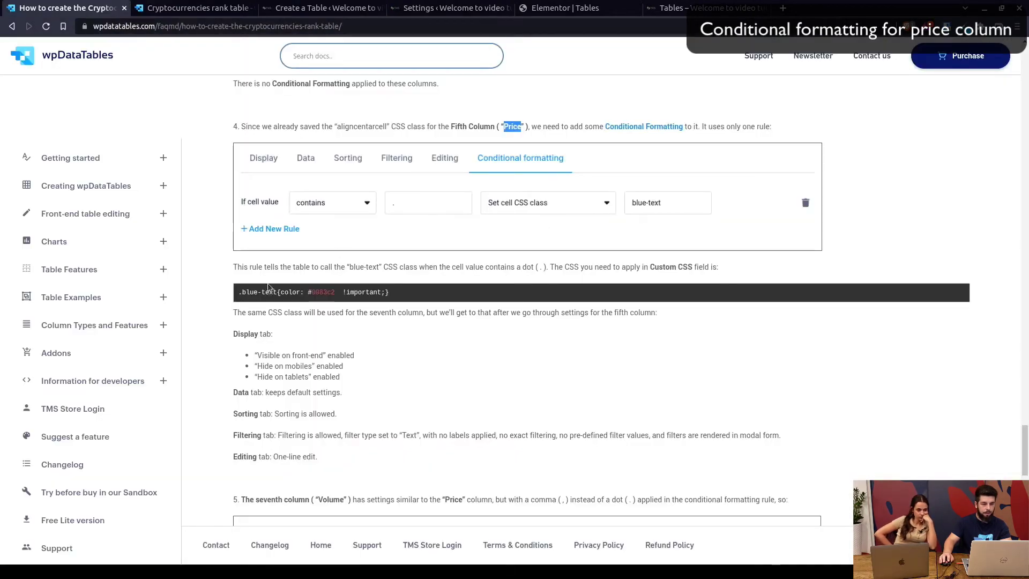
{"action": "left_click_drag", "start_coordinate": [349, 267], "coordinate": [379, 266]}
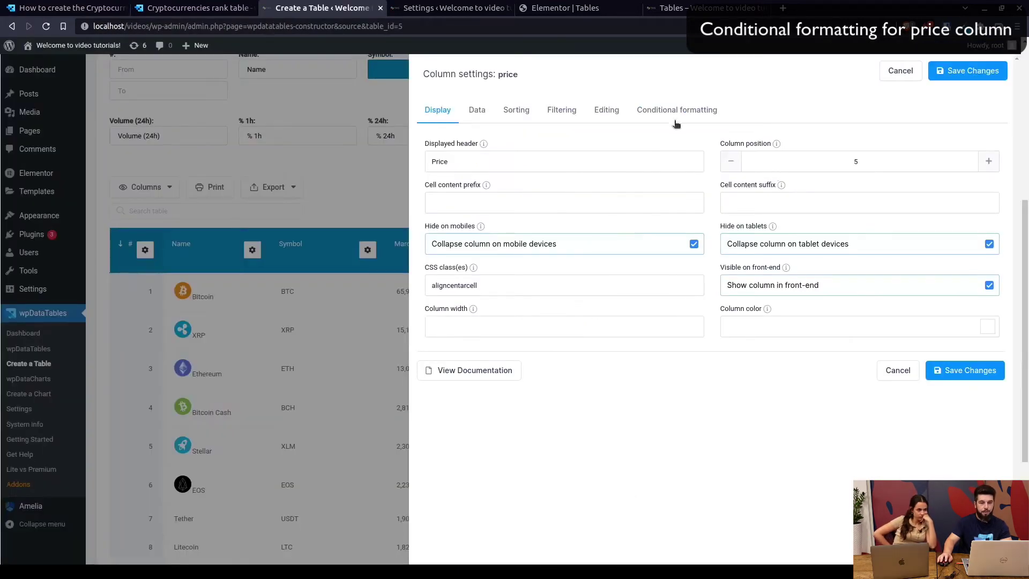
Add a Price rule where cells containing '.' get CSS class blue-text, then save
{"action": "left_click", "coordinate": [677, 119]}
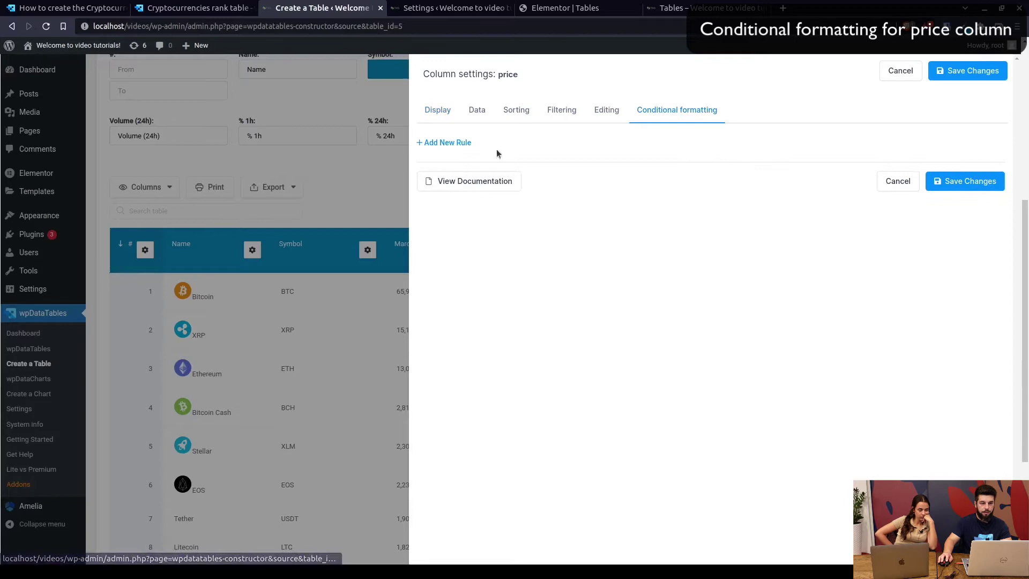
{"action": "left_click", "coordinate": [429, 142]}
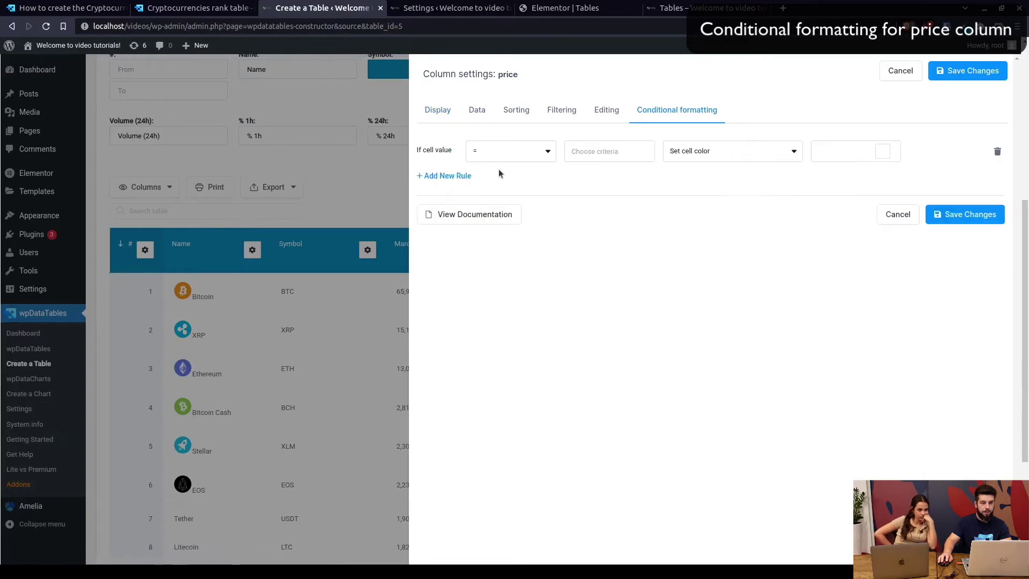
{"action": "left_click", "coordinate": [509, 154]}
{"action": "left_click", "coordinate": [490, 198]}
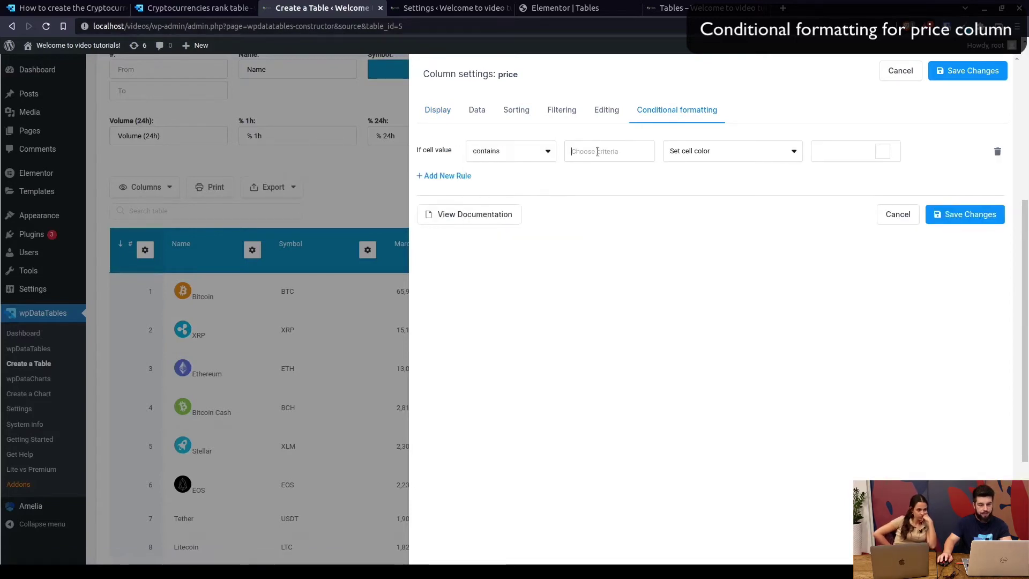
{"action": "left_click", "coordinate": [574, 151]}
{"action": "left_click", "coordinate": [753, 153]}
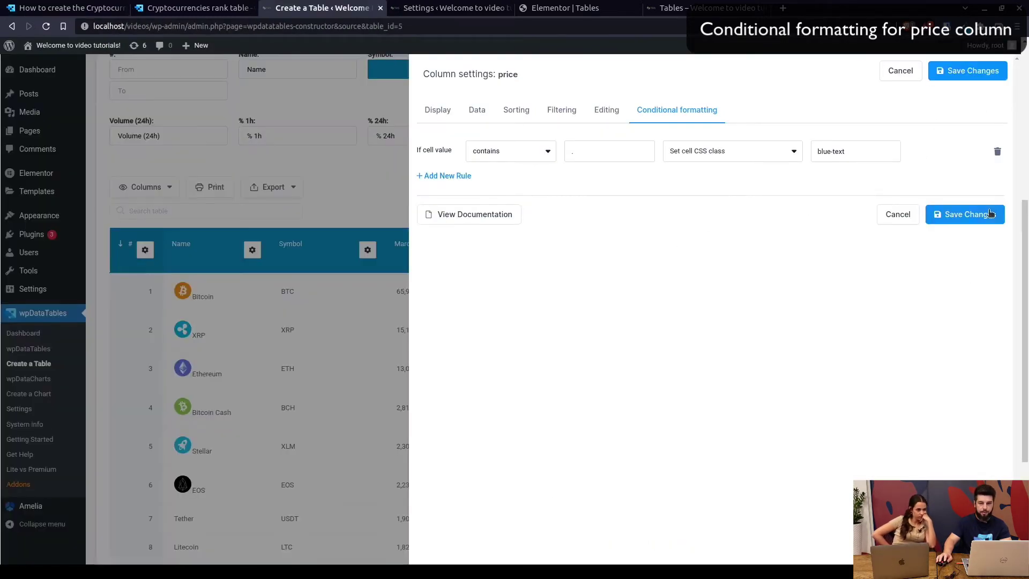
{"action": "left_click", "coordinate": [985, 216]}
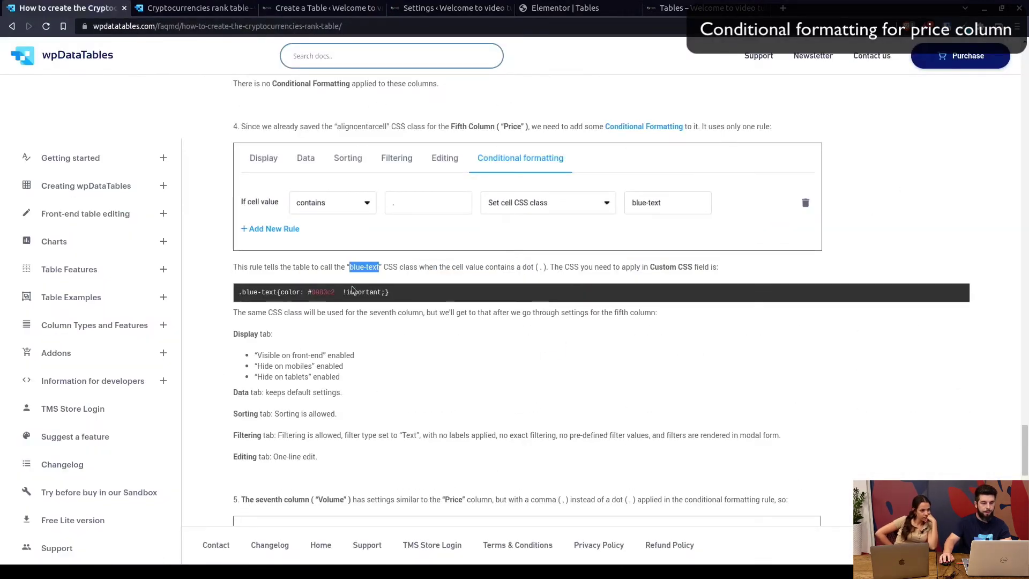
Copy the .blue-text rule (#0083c2) from the docs into the Custom wpDataTables CSS and save
{"action": "left_click_drag", "start_coordinate": [389, 292], "coordinate": [236, 294]}
{"action": "key", "text": "ctrl+c"}
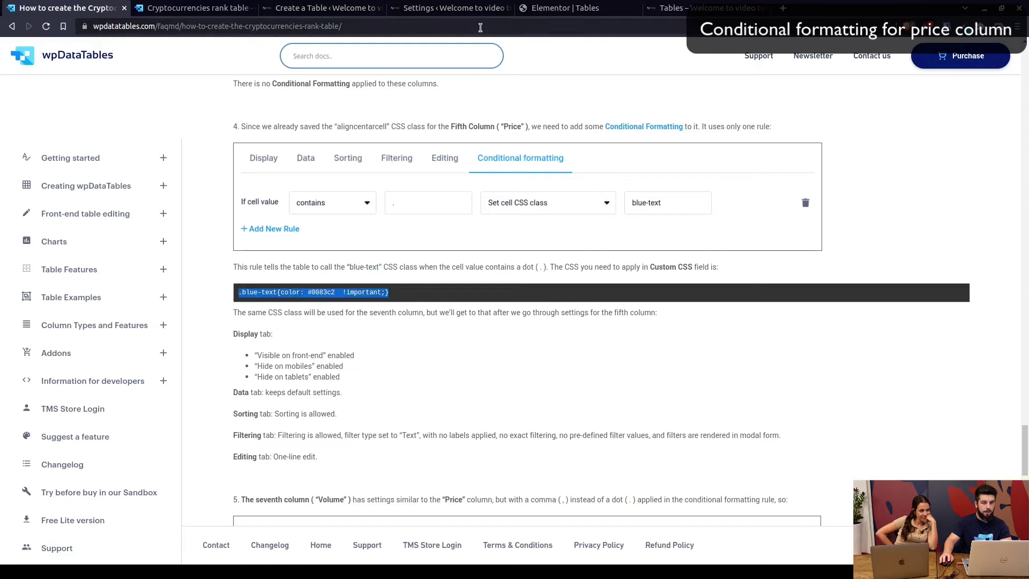
{"action": "left_click", "coordinate": [455, 7]}
{"action": "left_click", "coordinate": [160, 382]}
{"action": "key", "text": "ctrl+v"}
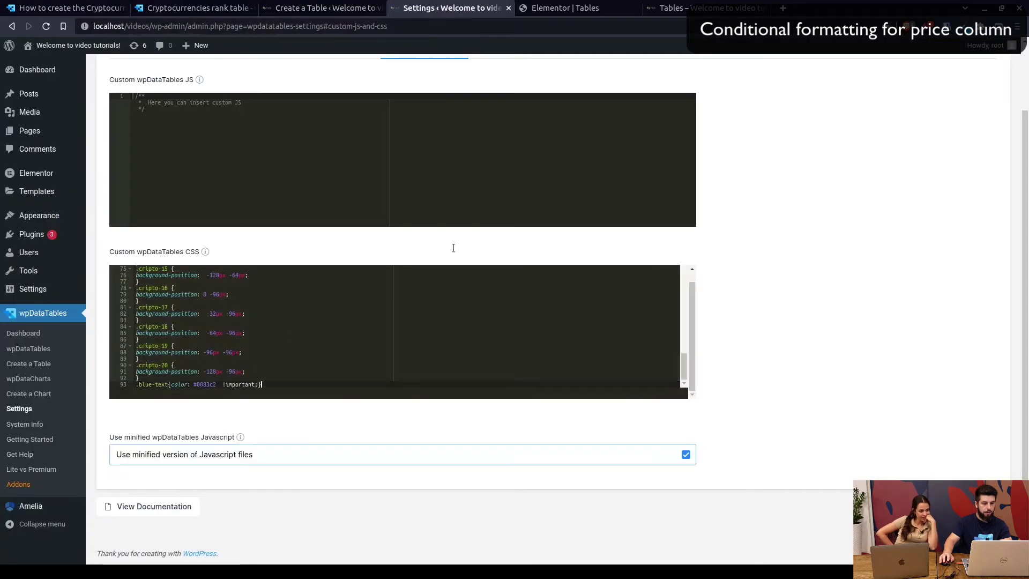
{"action": "key", "text": "ctrl+s"}
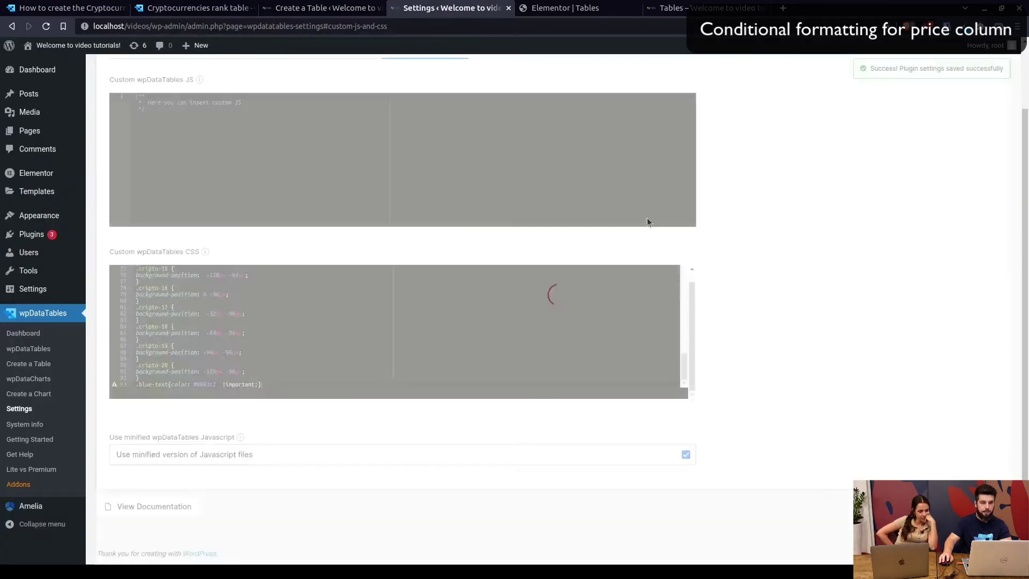
Reload the table editor to see blue Price values, then read the docs on the Volume column
{"action": "left_click", "coordinate": [297, 8]}
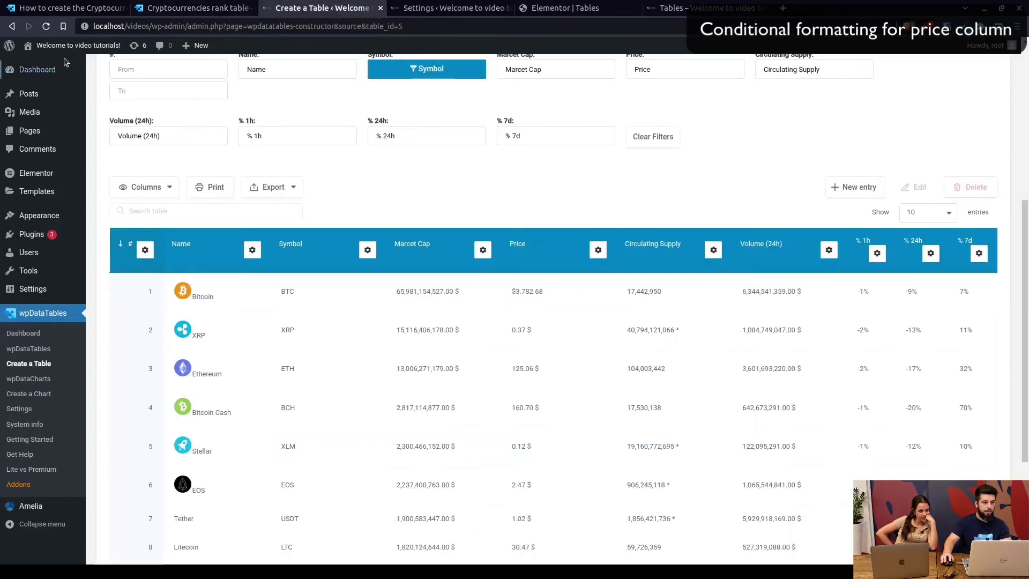
{"action": "left_click", "coordinate": [46, 26]}
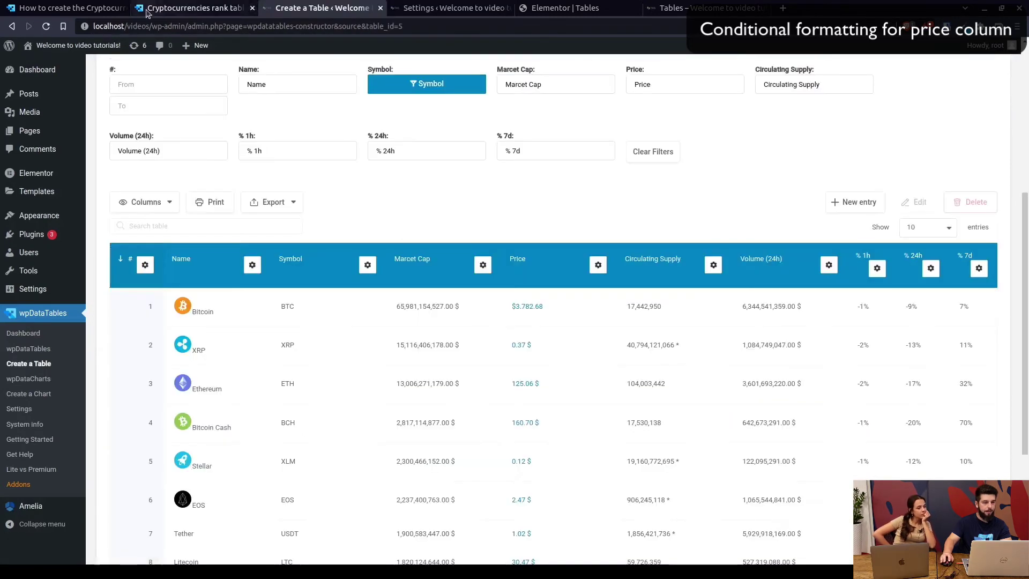
{"action": "left_click", "coordinate": [97, 12]}
{"action": "scroll", "coordinate": [513, 322], "scroll_direction": "down", "scroll_amount": 3}
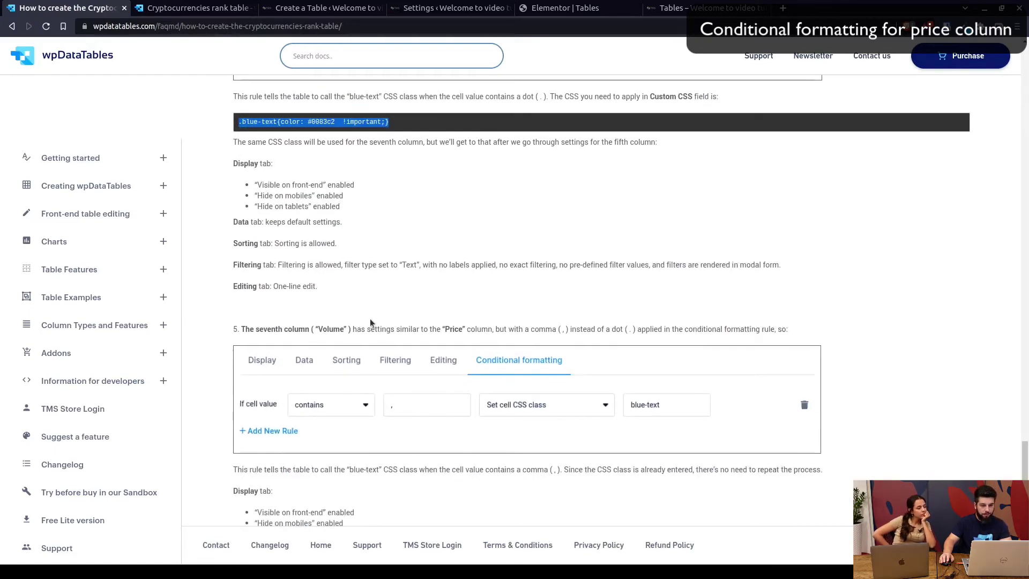
{"action": "scroll", "coordinate": [370, 322], "scroll_direction": "down", "scroll_amount": 3}
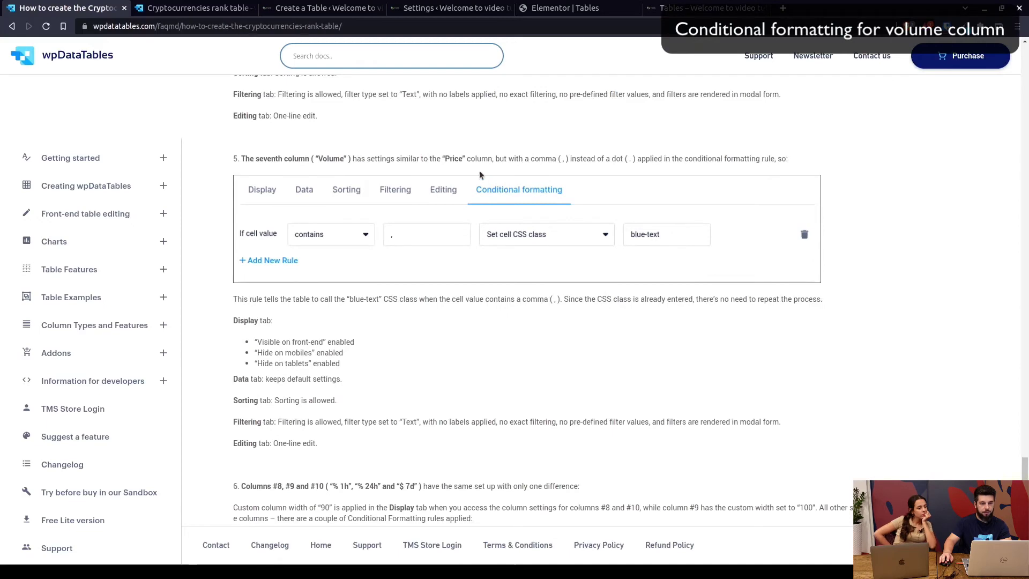
{"action": "key", "text": "ctrl+3"}
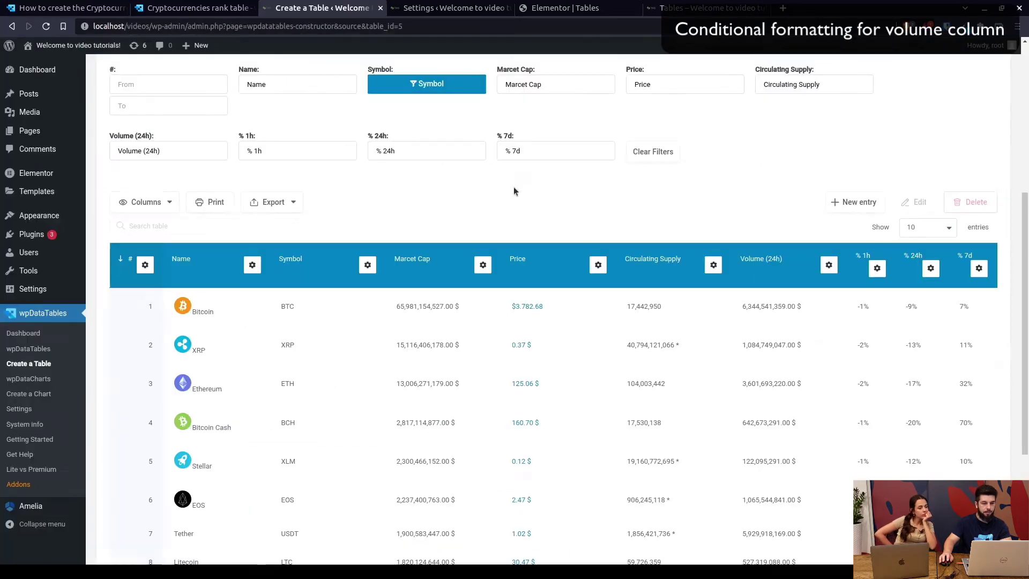
Add a Volume (24h) rule where cells containing ',' get a cell CSS class
{"action": "left_click", "coordinate": [829, 265]}
{"action": "left_click", "coordinate": [682, 109]}
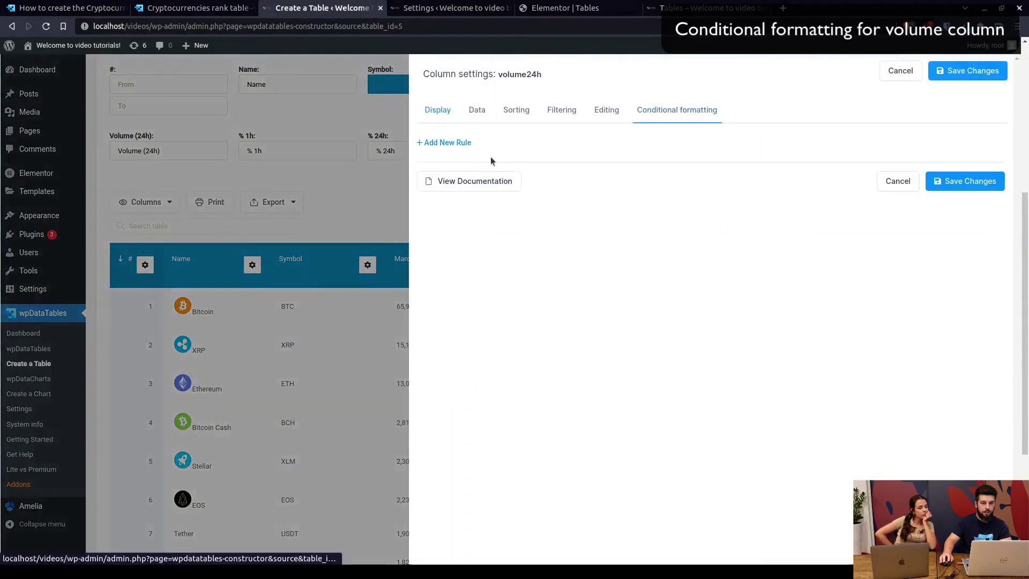
{"action": "left_click", "coordinate": [449, 144]}
{"action": "left_click", "coordinate": [505, 154]}
{"action": "left_click", "coordinate": [503, 196]}
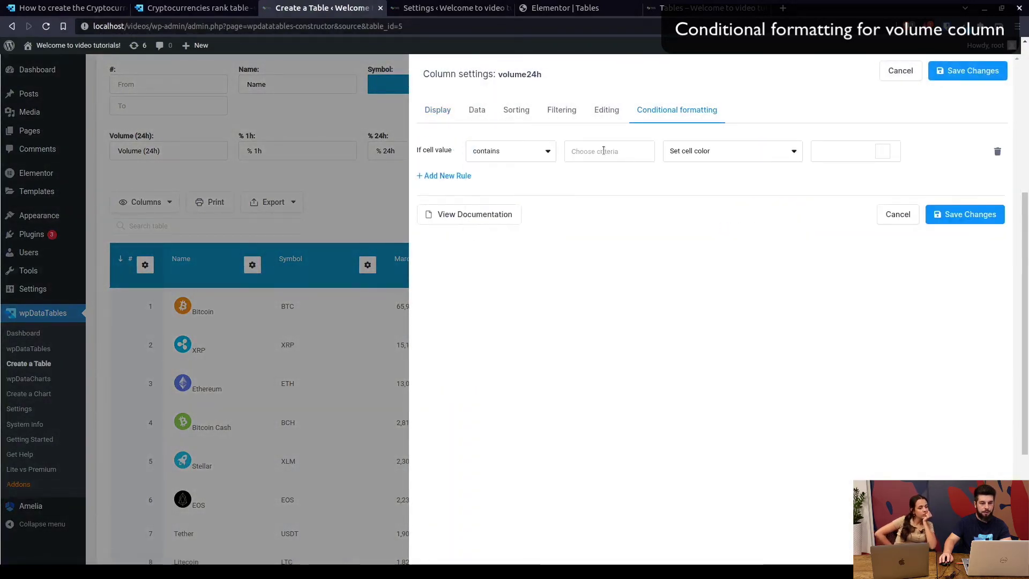
{"action": "left_click", "coordinate": [723, 155]}
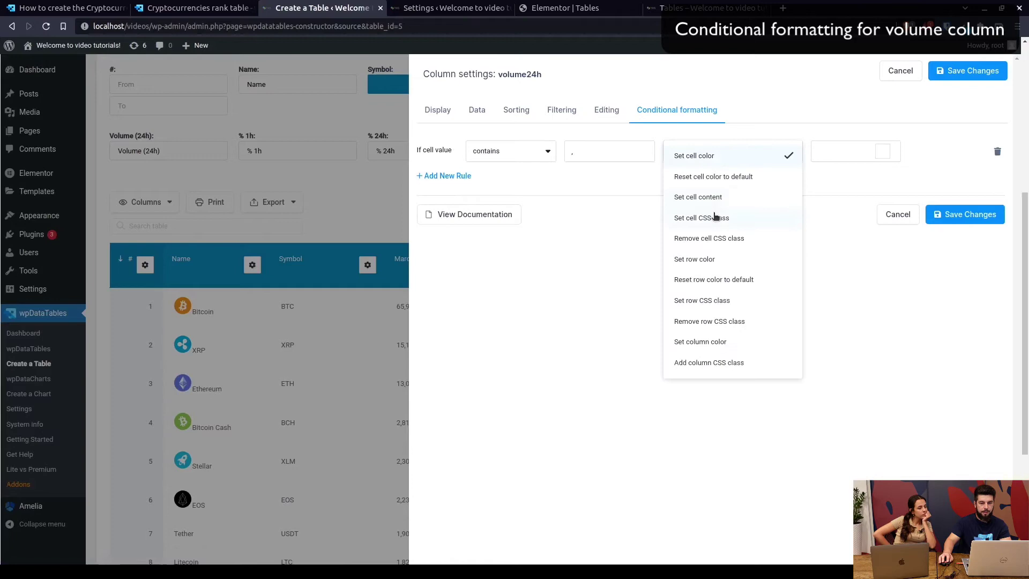
Copy blue-text from the docs into the rule's class field and save the column
{"action": "key", "text": "ctrl+1"}
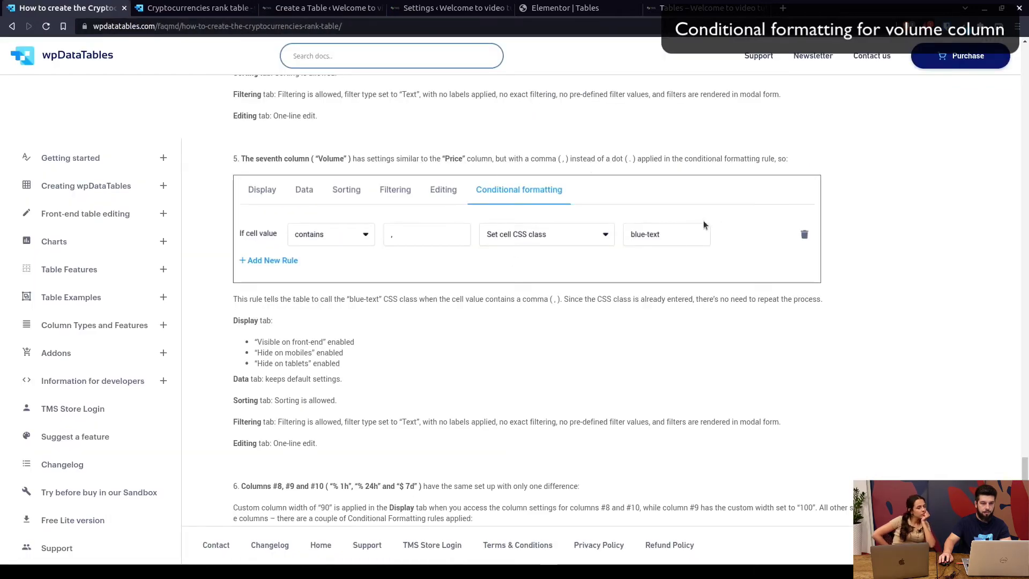
{"action": "double_click", "coordinate": [357, 301]}
{"action": "key", "text": "ctrl+c"}
{"action": "key", "text": "ctrl+3"}
{"action": "left_click", "coordinate": [858, 156]}
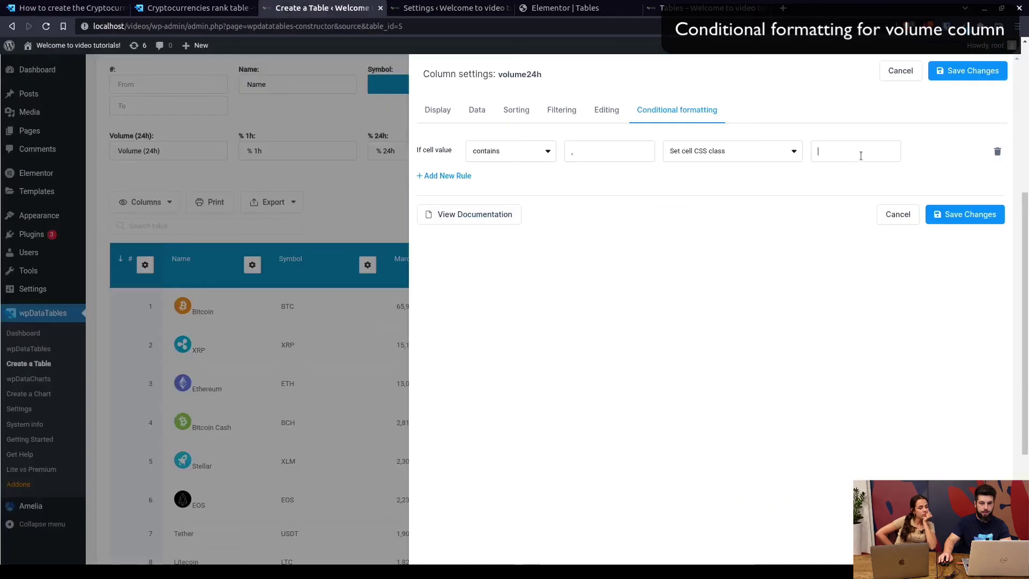
{"action": "key", "text": "ctrl+v"}
{"action": "left_click", "coordinate": [954, 216]}
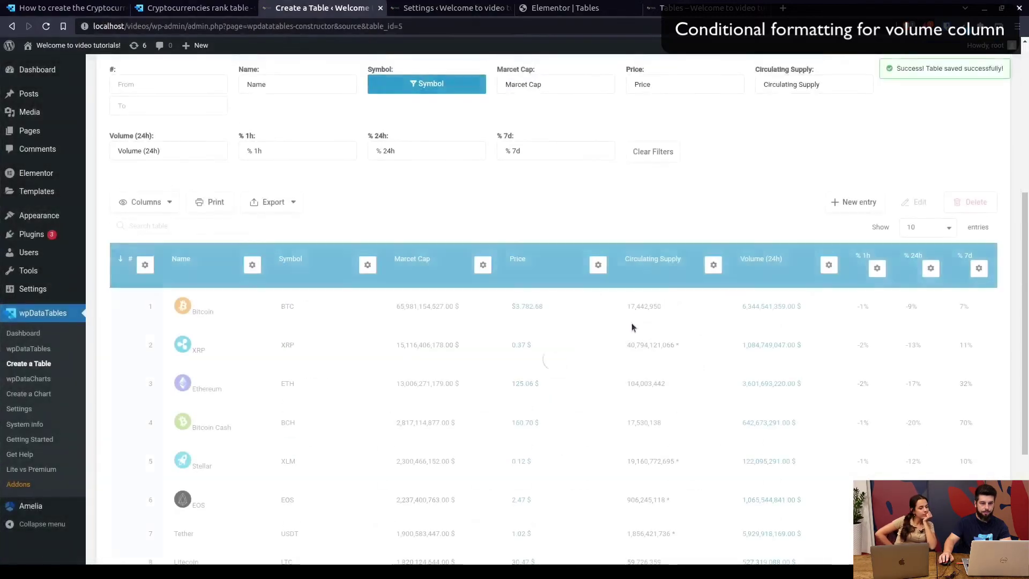
Read the docs' step 6 on the % 1h, % 24h and % 7d columns and their 100 width
{"action": "key", "text": "ctrl+1"}
{"action": "scroll", "coordinate": [597, 314], "scroll_direction": "down", "scroll_amount": 2}
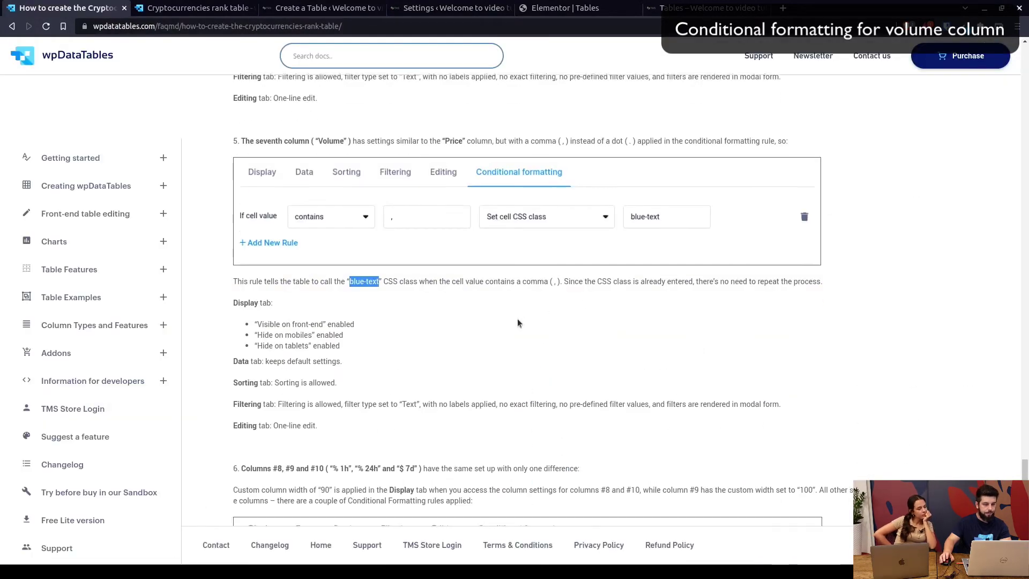
{"action": "scroll", "coordinate": [443, 324], "scroll_direction": "down", "scroll_amount": 2}
{"action": "scroll", "coordinate": [279, 276], "scroll_direction": "down", "scroll_amount": 1}
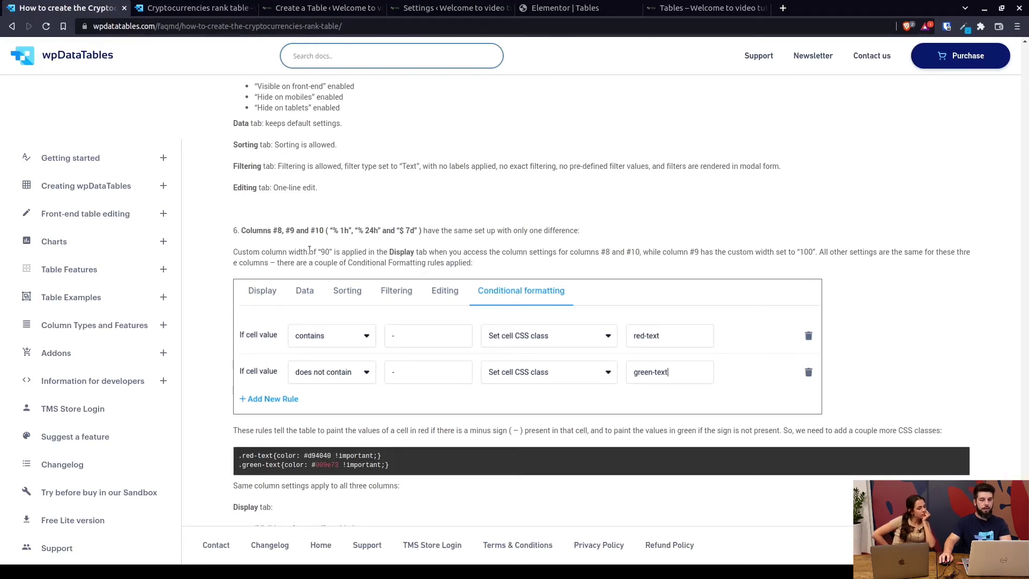
{"action": "double_click", "coordinate": [398, 251]}
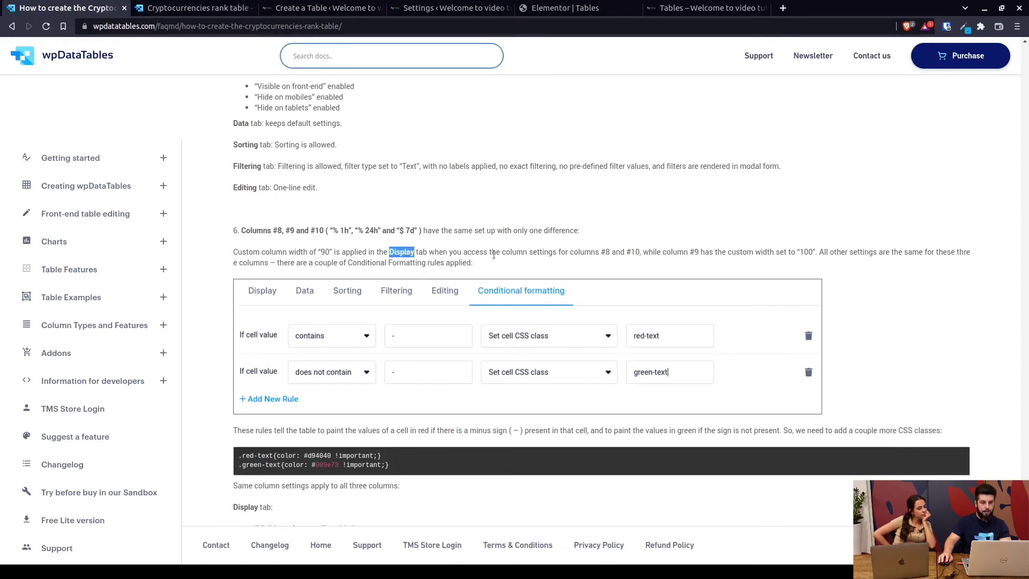
{"action": "scroll", "coordinate": [654, 249], "scroll_direction": "down", "scroll_amount": 3}
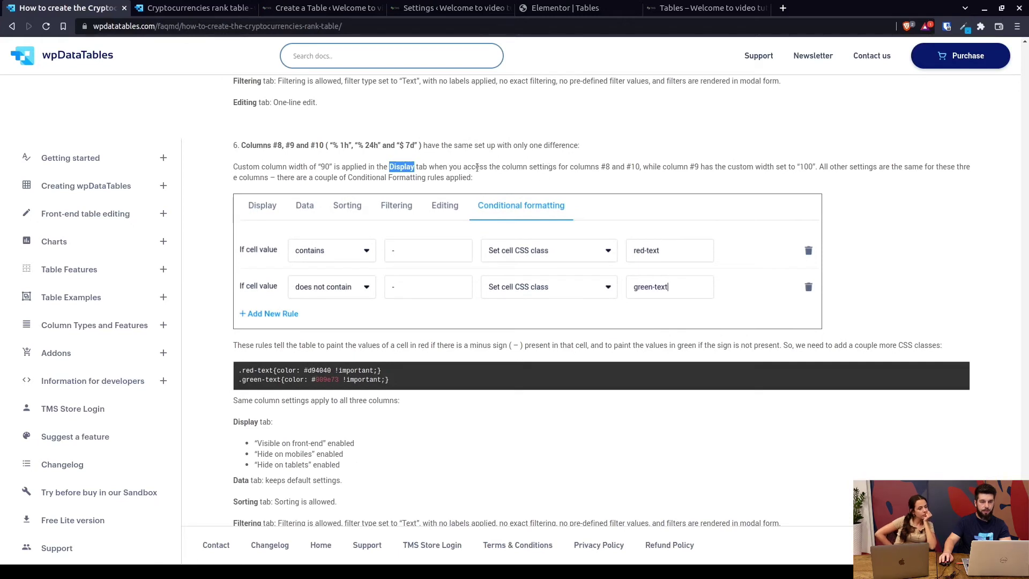
{"action": "left_click", "coordinate": [324, 163]}
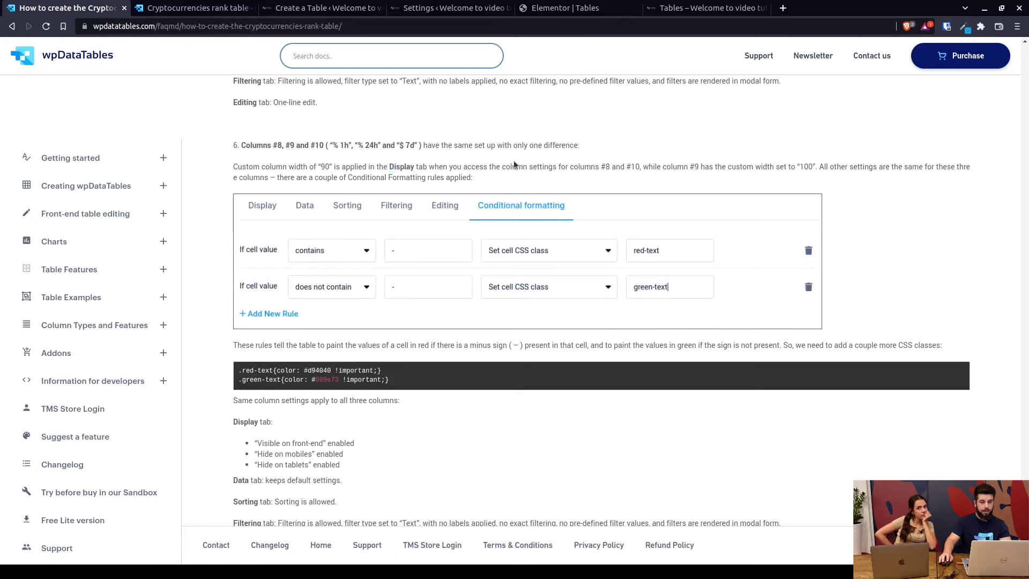
{"action": "left_click_drag", "start_coordinate": [600, 166], "coordinate": [634, 167]}
{"action": "left_click", "coordinate": [654, 163]}
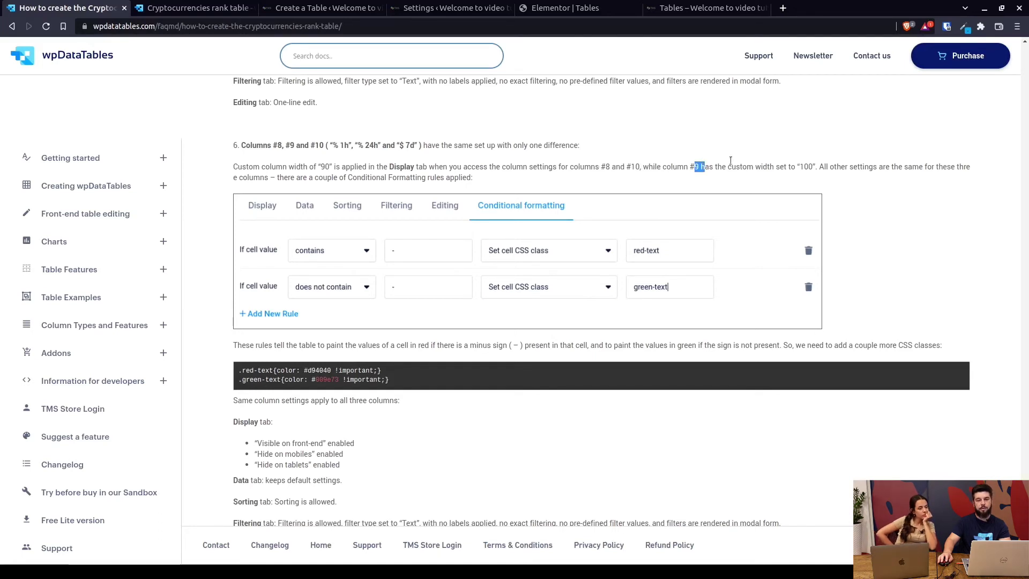
{"action": "double_click", "coordinate": [807, 165]}
{"action": "scroll", "coordinate": [313, 223], "scroll_direction": "down", "scroll_amount": 1}
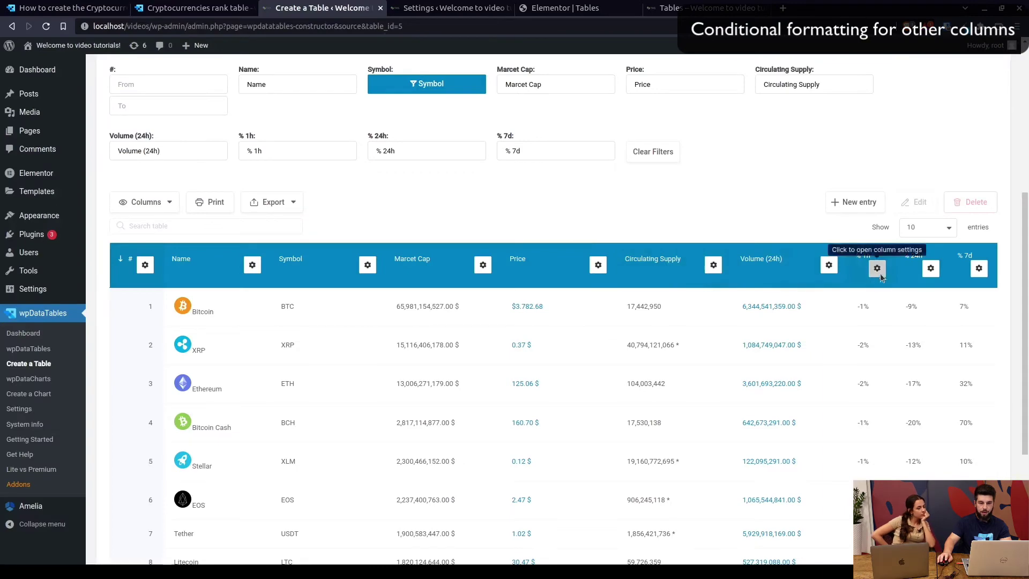
Open the % 1h column's conditional formatting settings, noting the red-text class in the docs
{"action": "left_click", "coordinate": [879, 274]}
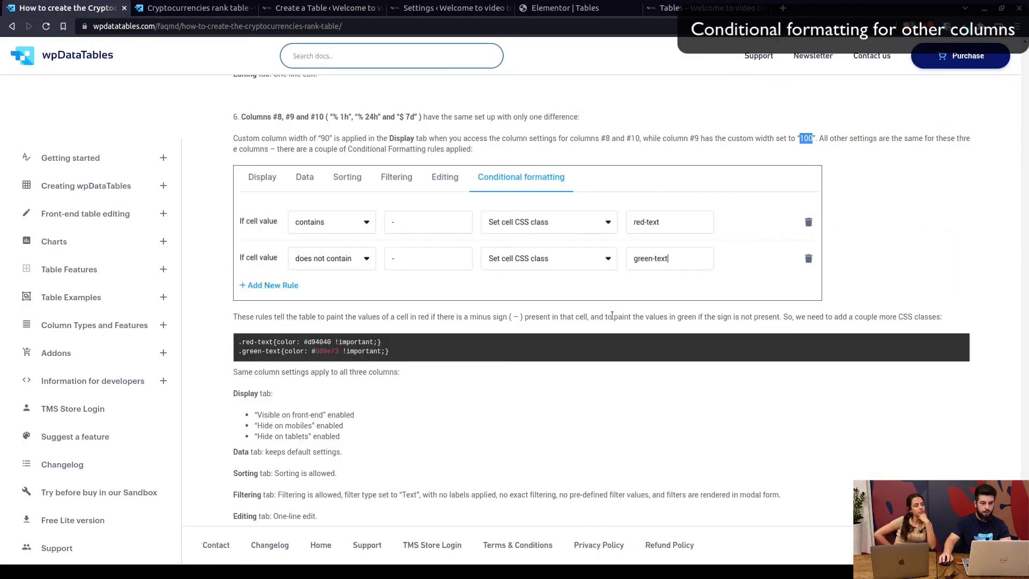
{"action": "left_click", "coordinate": [248, 339]}
{"action": "double_click", "coordinate": [258, 342]}
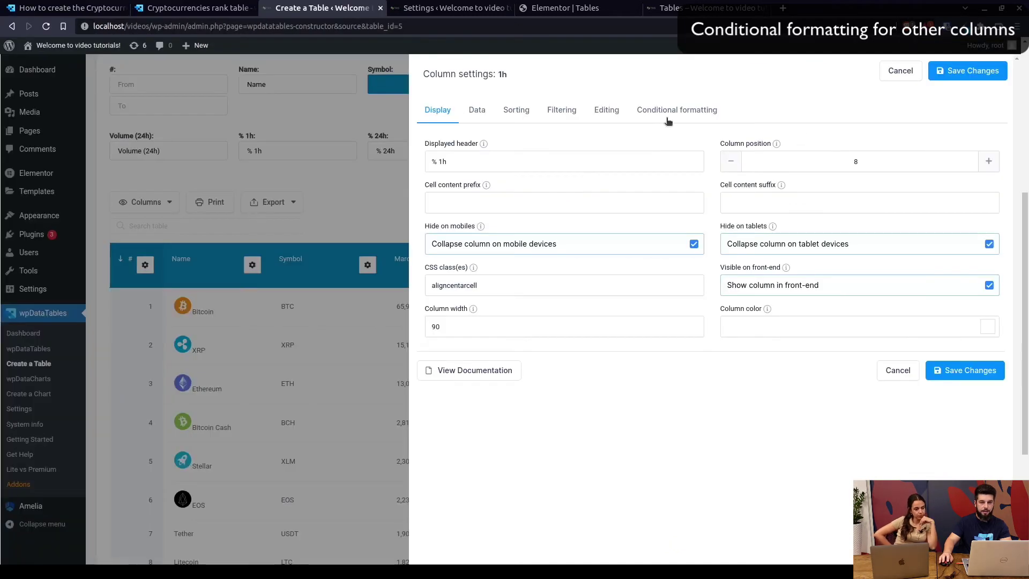
{"action": "left_click", "coordinate": [665, 117]}
Add a % 1h rule where cells containing '-' get the red-text CSS class
{"action": "left_click", "coordinate": [448, 144]}
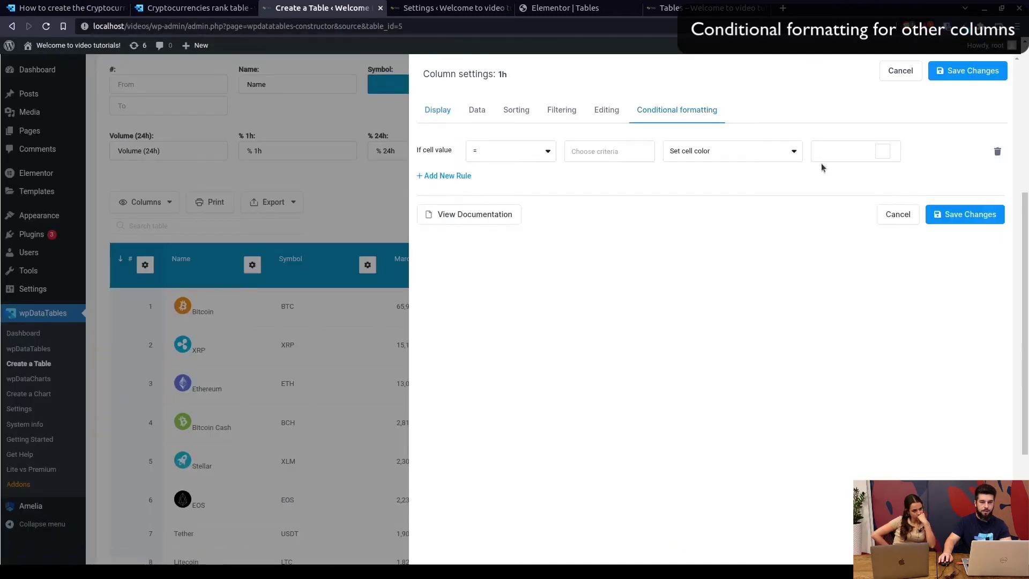
{"action": "left_click", "coordinate": [687, 156]}
{"action": "left_click", "coordinate": [697, 217]}
{"action": "left_click", "coordinate": [836, 157]}
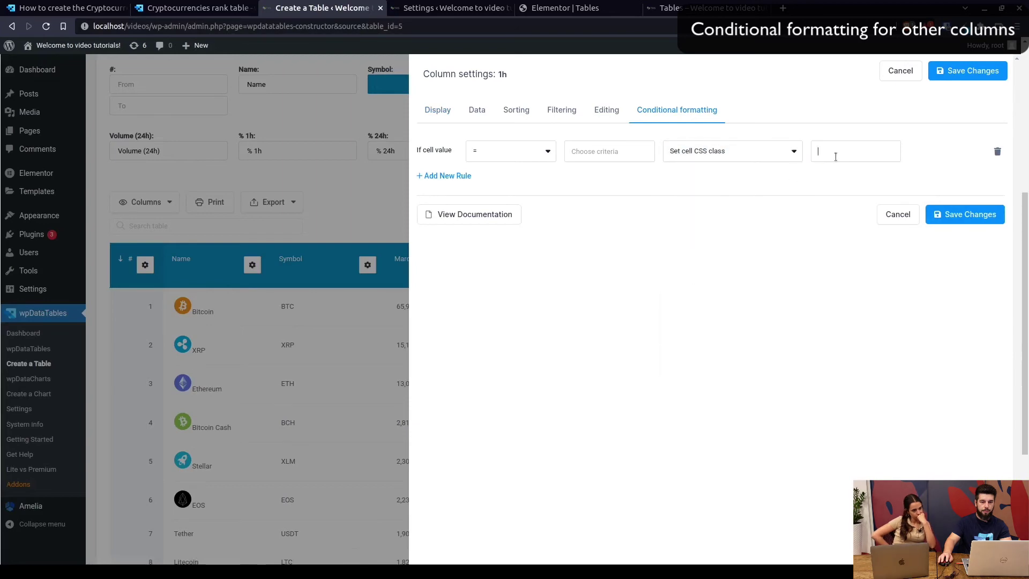
{"action": "key", "text": "ctrl+1"}
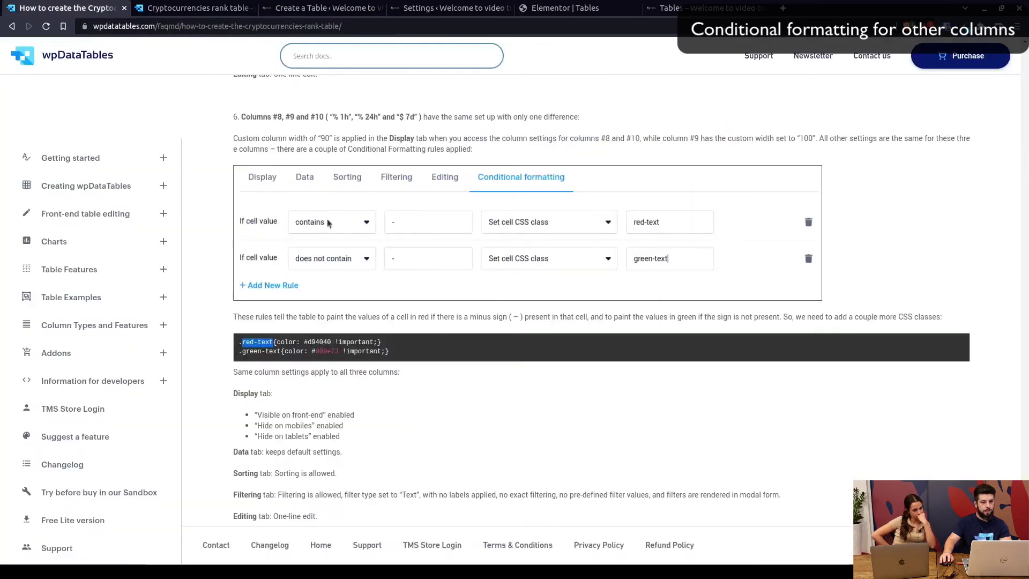
{"action": "key", "text": "ctrl+3"}
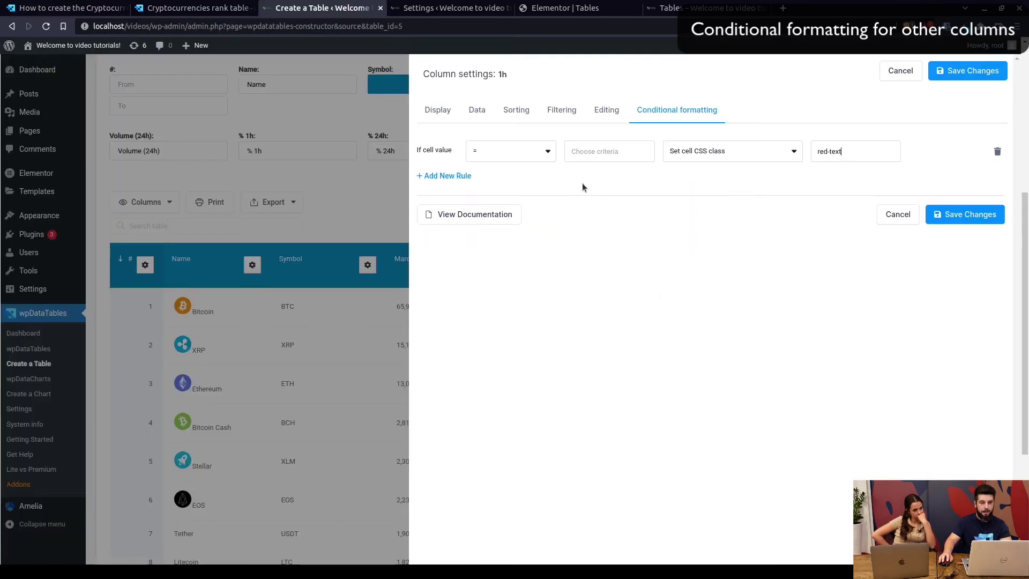
{"action": "left_click", "coordinate": [539, 161]}
{"action": "left_click", "coordinate": [501, 197]}
{"action": "left_click", "coordinate": [578, 150]}
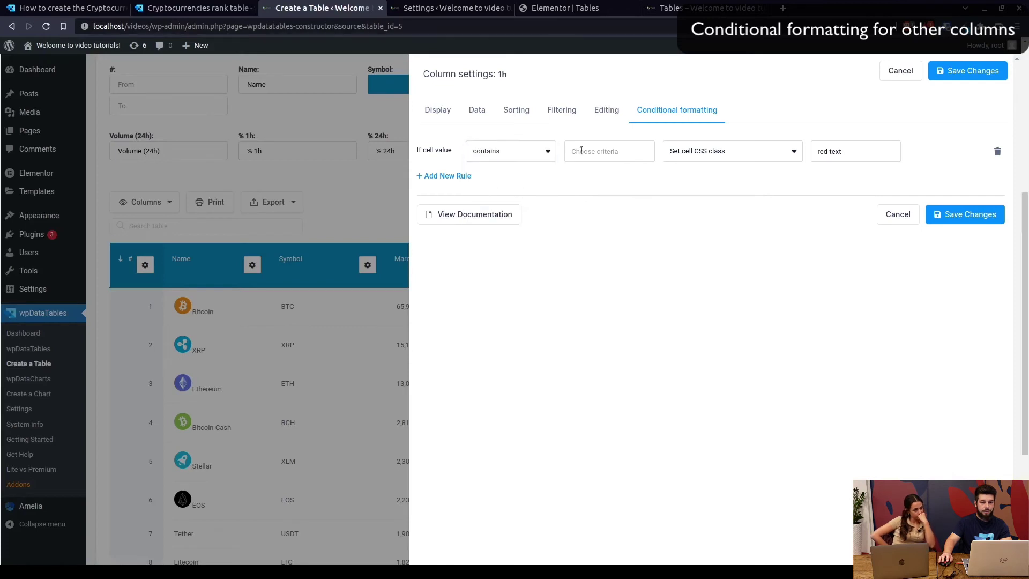
{"action": "type", "text": "-"}
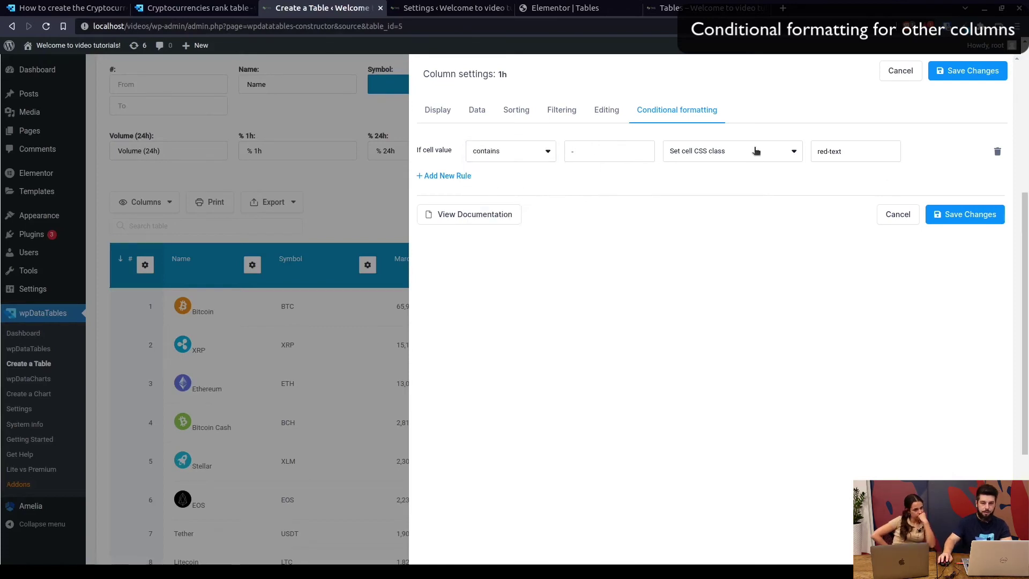
Add a second rule where cells not containing '-' get a cell CSS class
{"action": "left_click", "coordinate": [436, 177]}
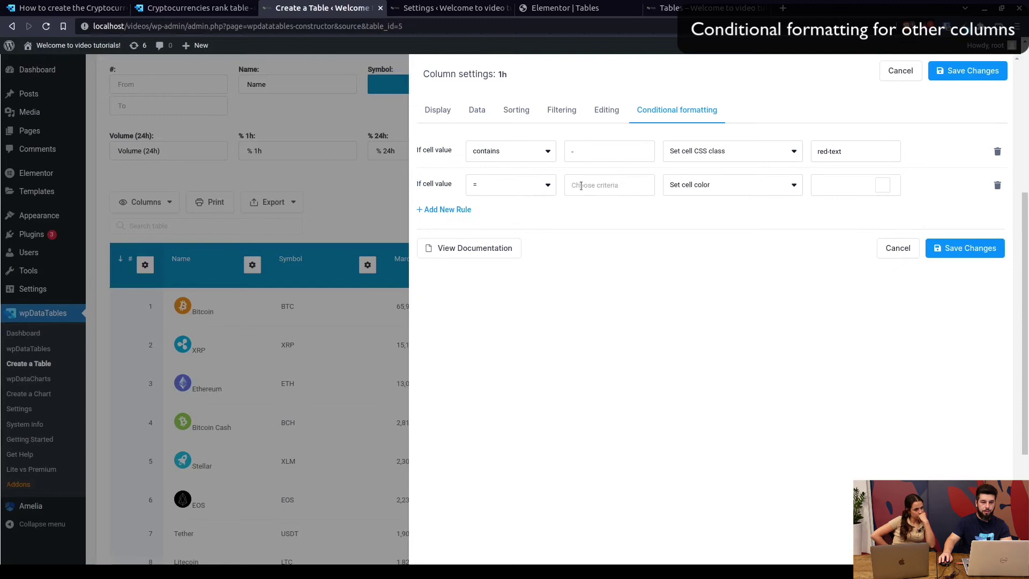
{"action": "left_click", "coordinate": [548, 188]}
{"action": "left_click", "coordinate": [501, 252]}
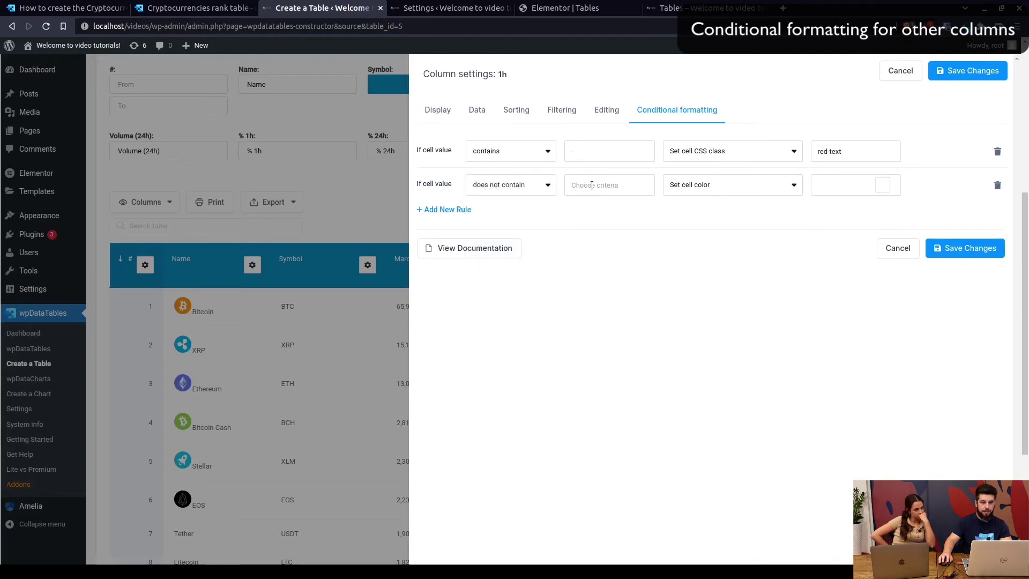
{"action": "left_click", "coordinate": [594, 185]}
{"action": "type", "text": "-"}
{"action": "left_click", "coordinate": [752, 189]}
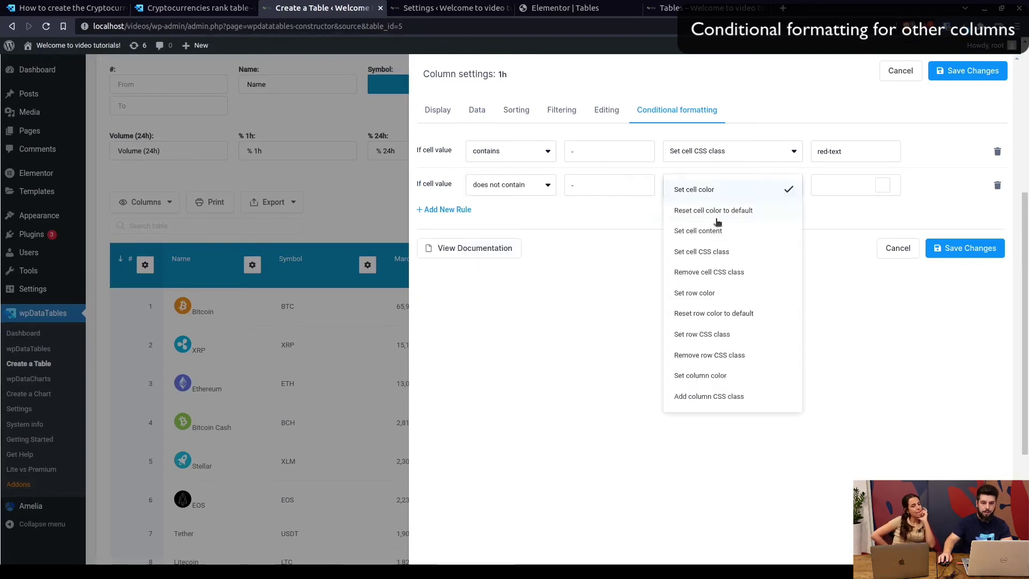
{"action": "left_click", "coordinate": [707, 252]}
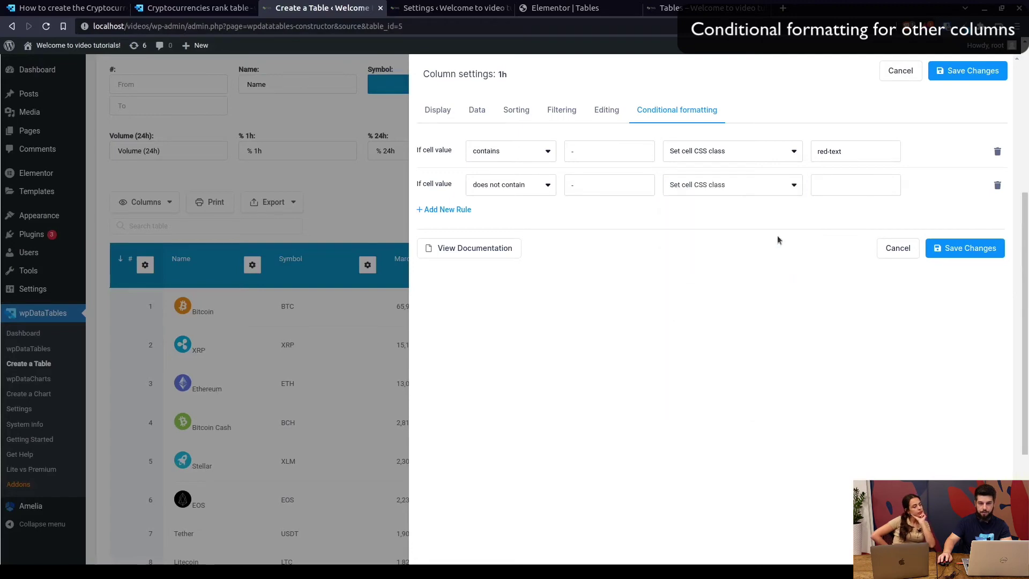
Copy the .red-text and .green-text CSS rules from the docs' code block
{"action": "key", "text": "ctrl+1"}
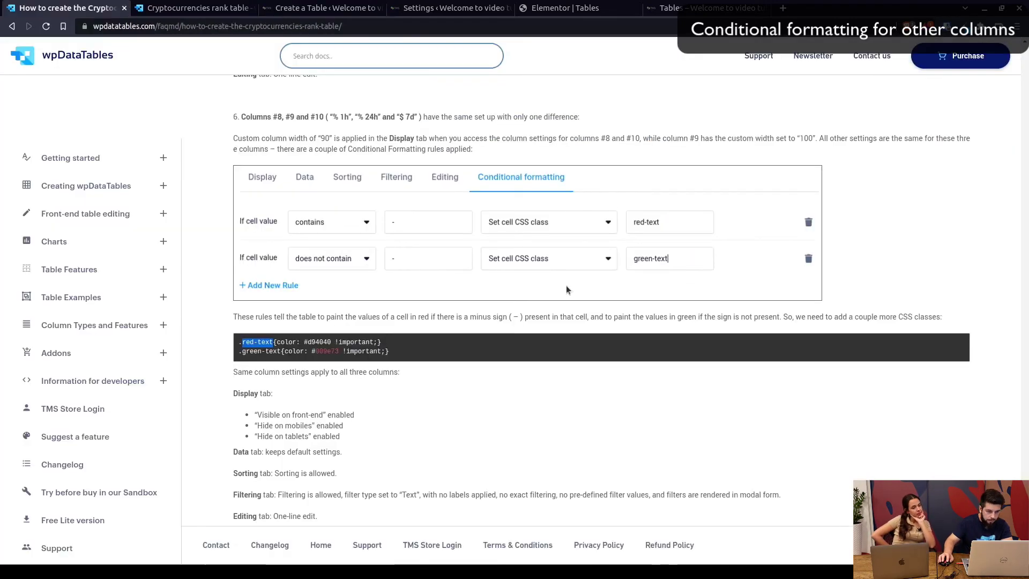
{"action": "left_click_drag", "start_coordinate": [241, 352], "coordinate": [281, 352]}
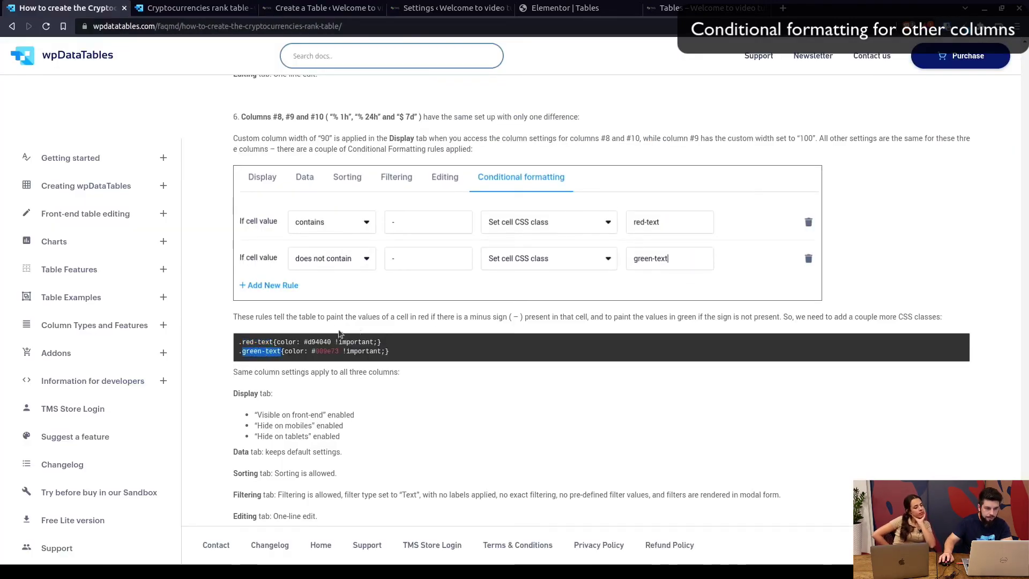
{"action": "key", "text": "ctrl+3"}
{"action": "key", "text": "ctrl+1"}
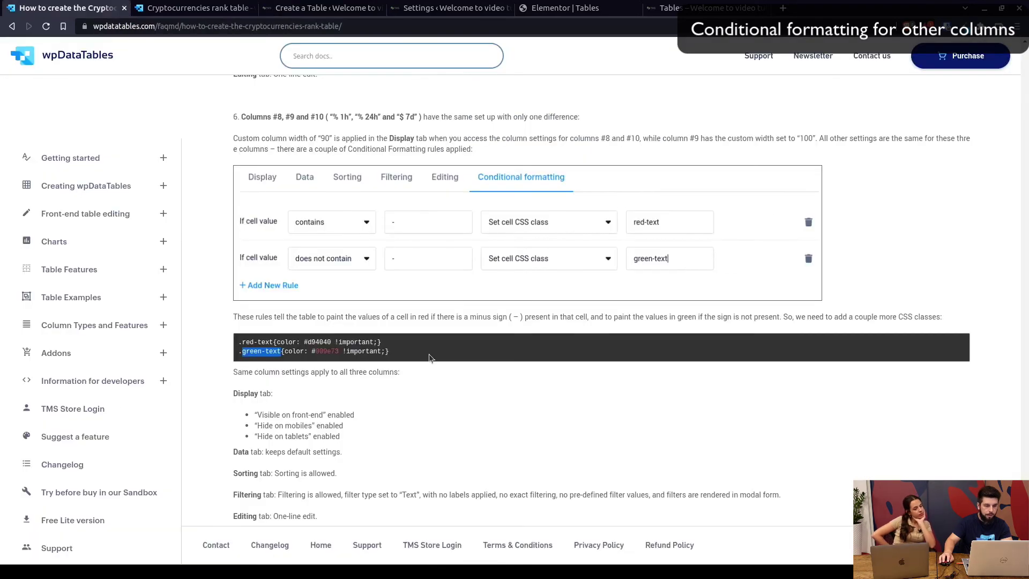
{"action": "left_click_drag", "start_coordinate": [427, 352], "coordinate": [247, 340]}
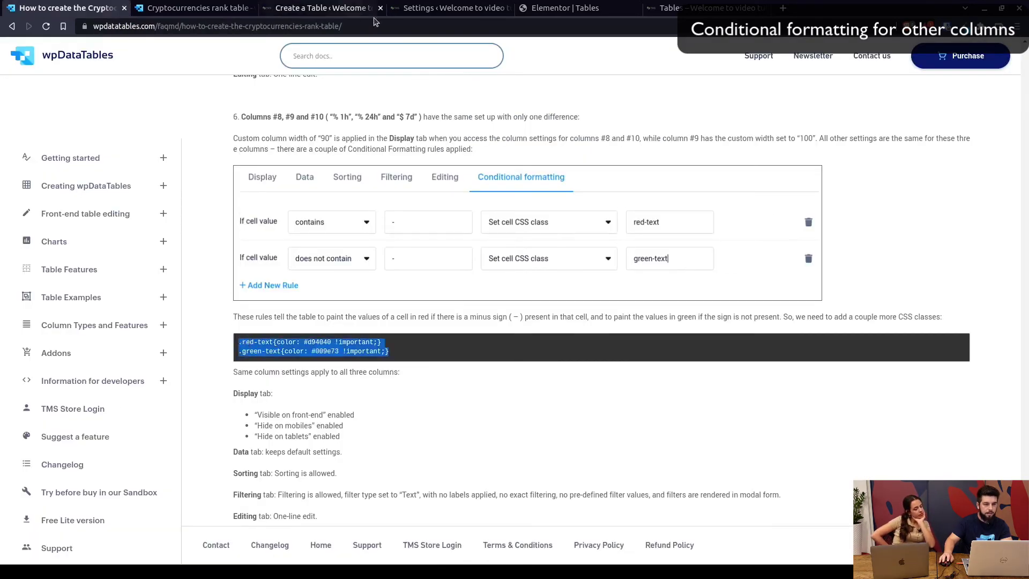
{"action": "key", "text": "ctrl+4"}
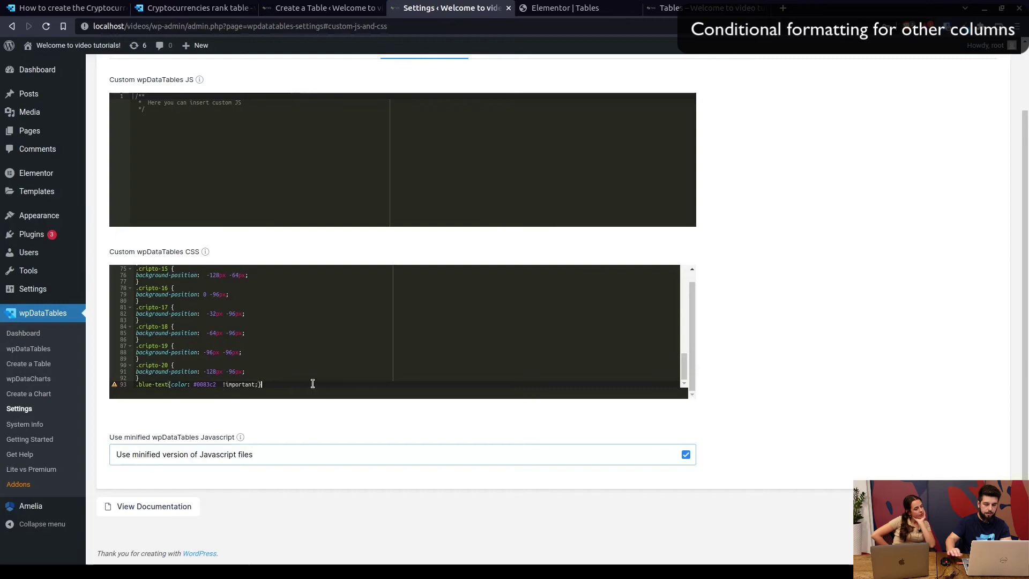
Save the plugin settings and the % 1h column's conditional formatting rules
{"action": "key", "text": "Return"}
{"action": "key", "text": "ctrl+v"}
{"action": "key", "text": "ctrl+z"}
{"action": "left_click", "coordinate": [954, 541]}
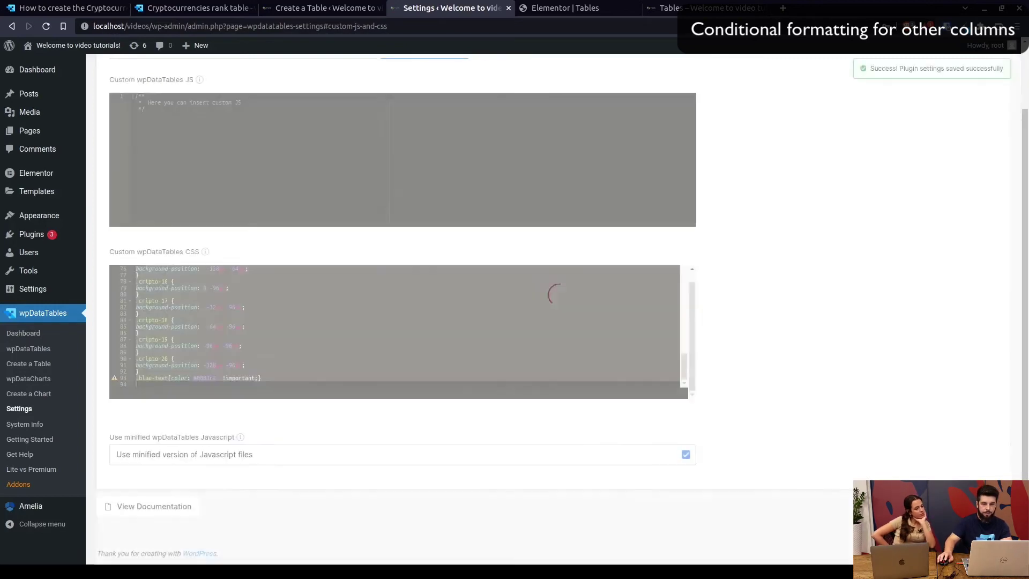
{"action": "left_click", "coordinate": [329, 12]}
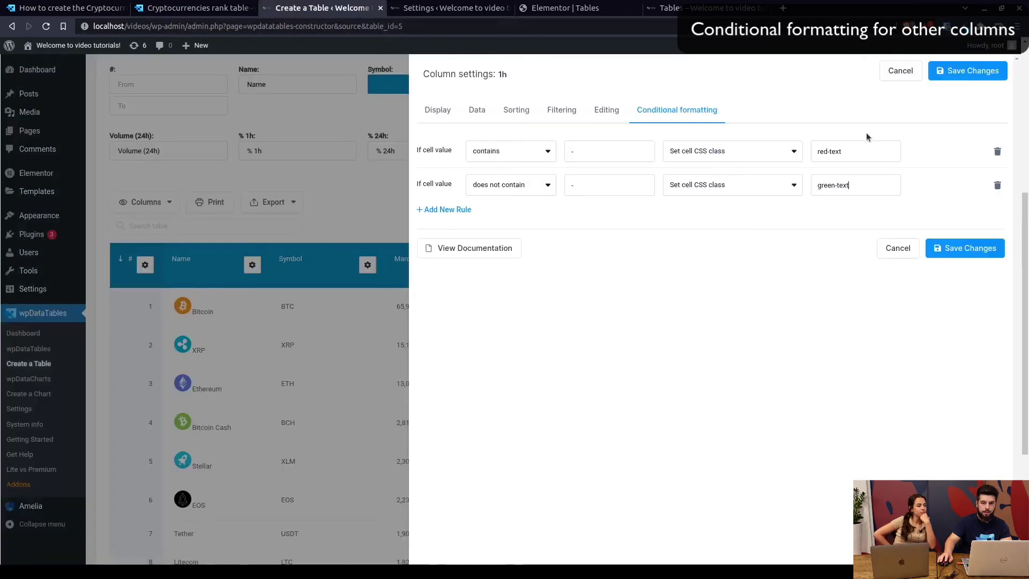
{"action": "left_click", "coordinate": [958, 252]}
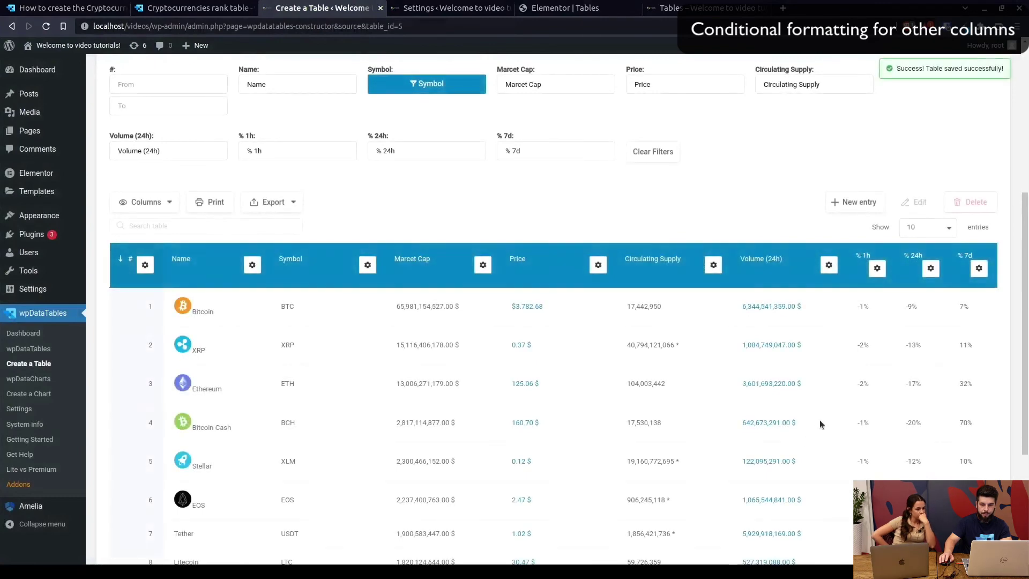
{"action": "scroll", "coordinate": [933, 208], "scroll_direction": "up", "scroll_amount": 3}
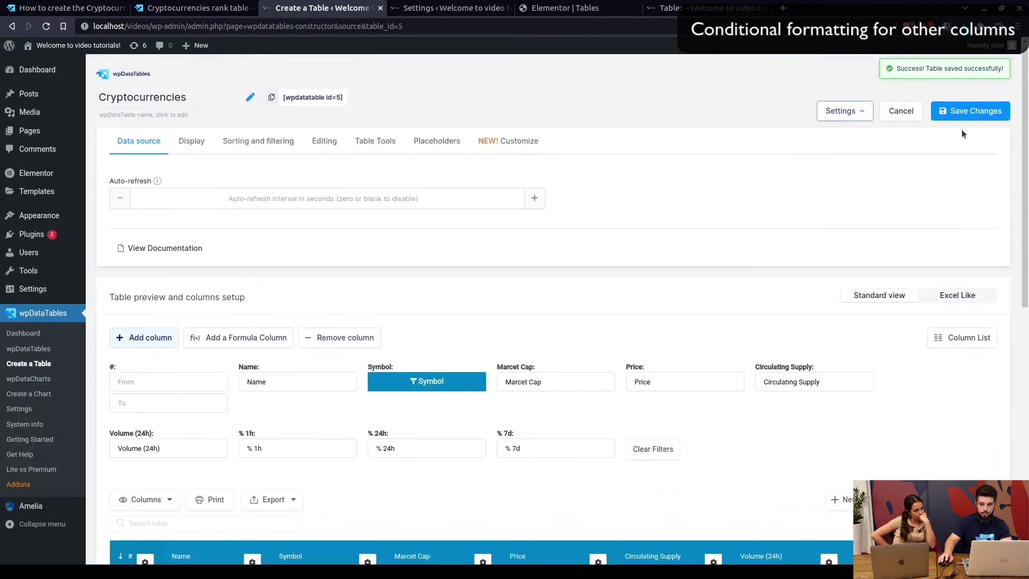
{"action": "scroll", "coordinate": [761, 423], "scroll_direction": "down", "scroll_amount": 3}
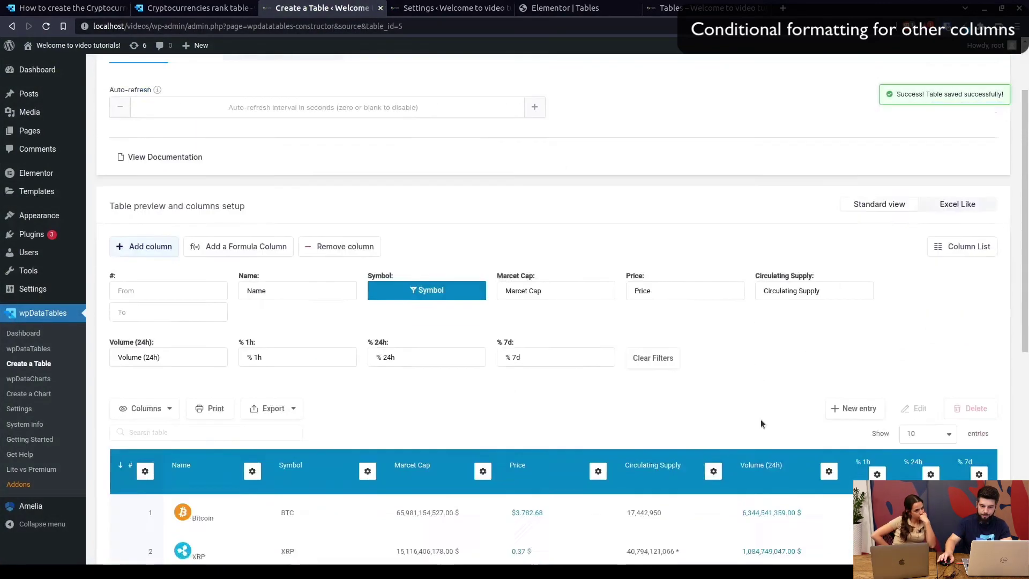
{"action": "scroll", "coordinate": [761, 419], "scroll_direction": "down", "scroll_amount": 3}
Paste the .red-text and .green-text rules into the custom CSS, save, then save the table
{"action": "key", "text": "ctrl+Tab"}
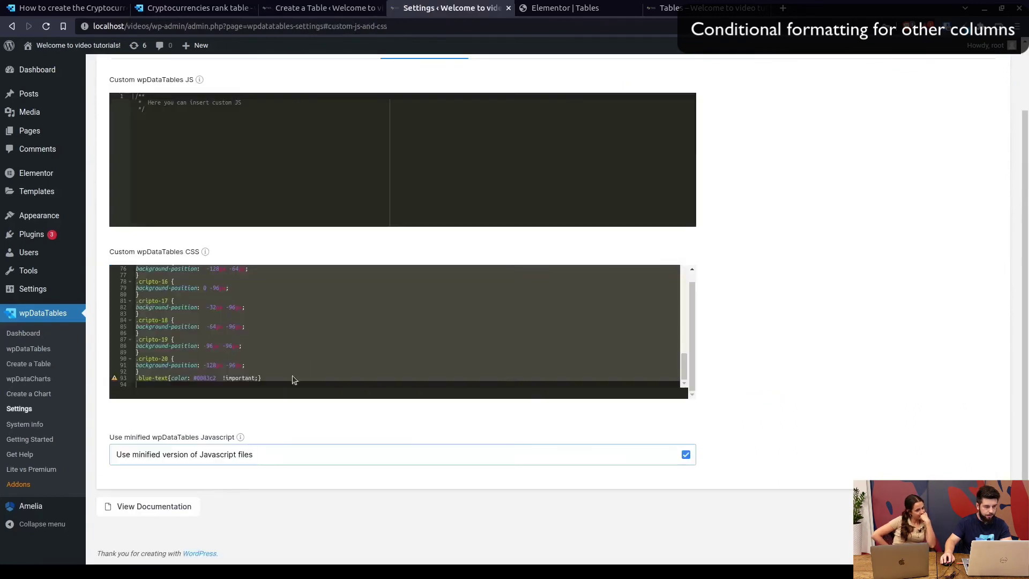
{"action": "left_click", "coordinate": [266, 387]}
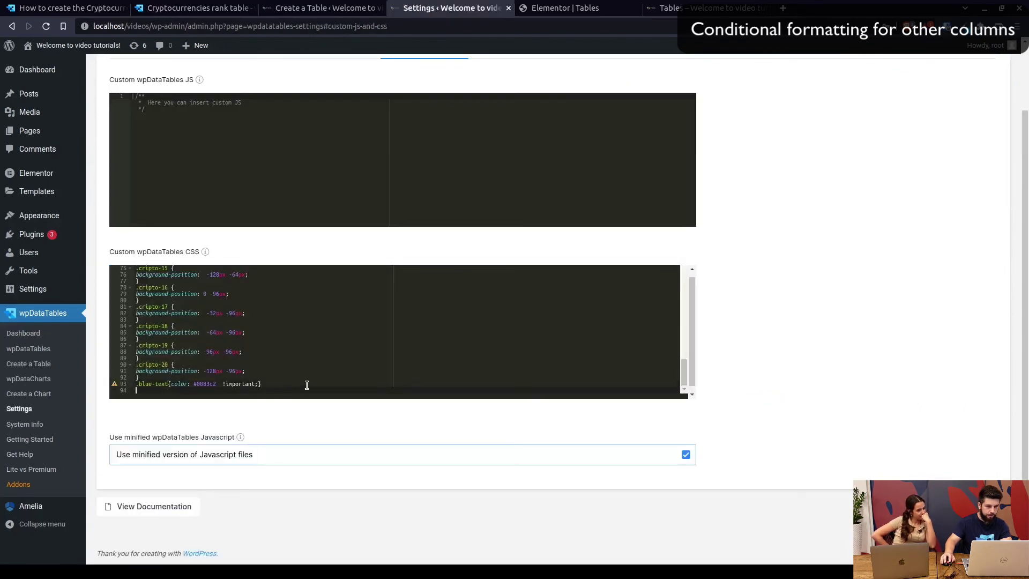
{"action": "type", "text": ".red-text{color: #d94040 !important;} .green-text{color: #009e73 !important;}"}
{"action": "left_click", "coordinate": [836, 477]}
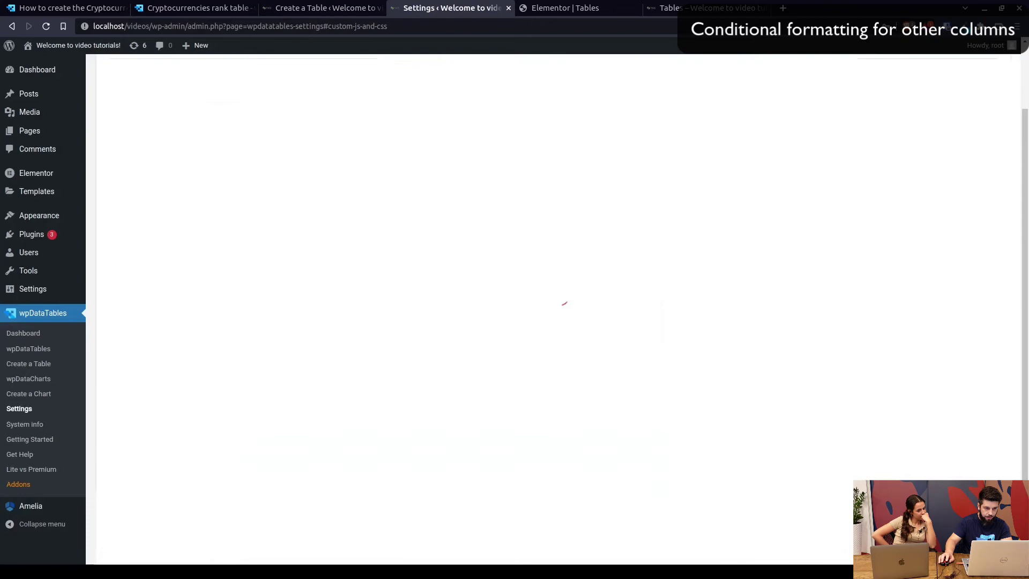
{"action": "key", "text": "ctrl+shift+Tab"}
{"action": "scroll", "coordinate": [920, 191], "scroll_direction": "up", "scroll_amount": 5}
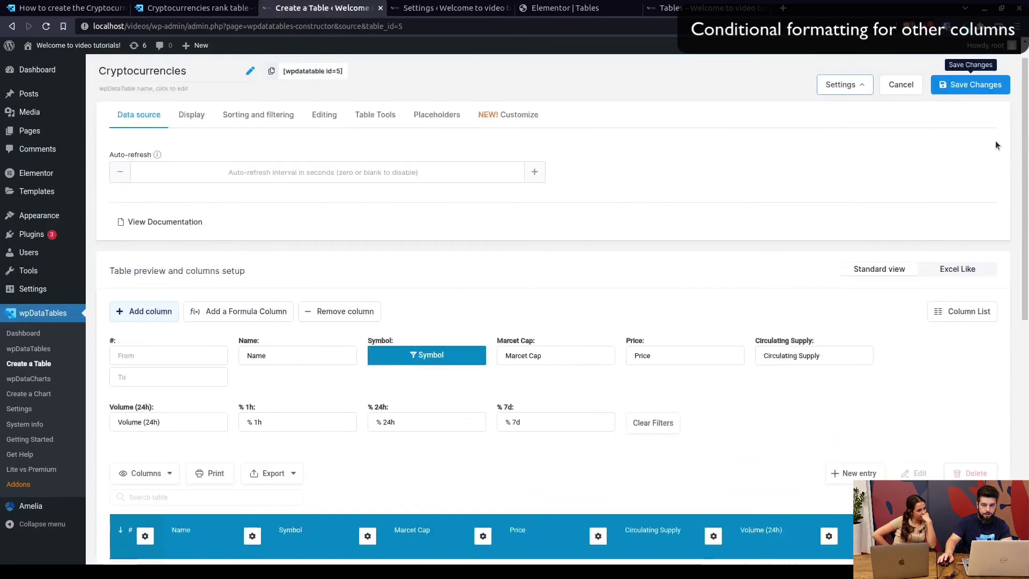
{"action": "left_click", "coordinate": [976, 84]}
{"action": "scroll", "coordinate": [893, 299], "scroll_direction": "down", "scroll_amount": 3}
{"action": "scroll", "coordinate": [892, 292], "scroll_direction": "down", "scroll_amount": 3}
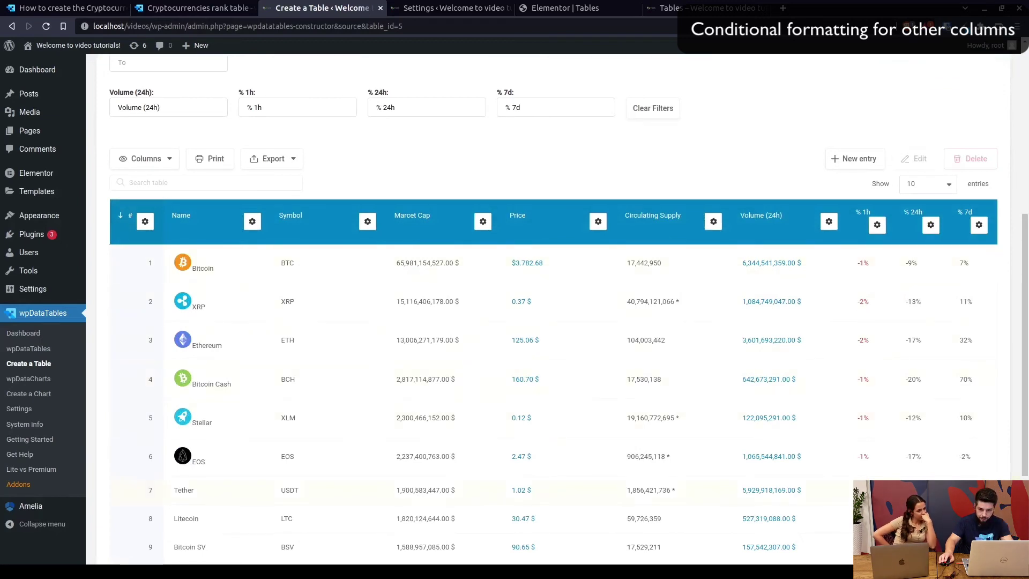
Add two conditional formatting rules to the % 24h column: contains '-' and does not contain '-'
{"action": "scroll", "coordinate": [856, 392], "scroll_direction": "down", "scroll_amount": 2}
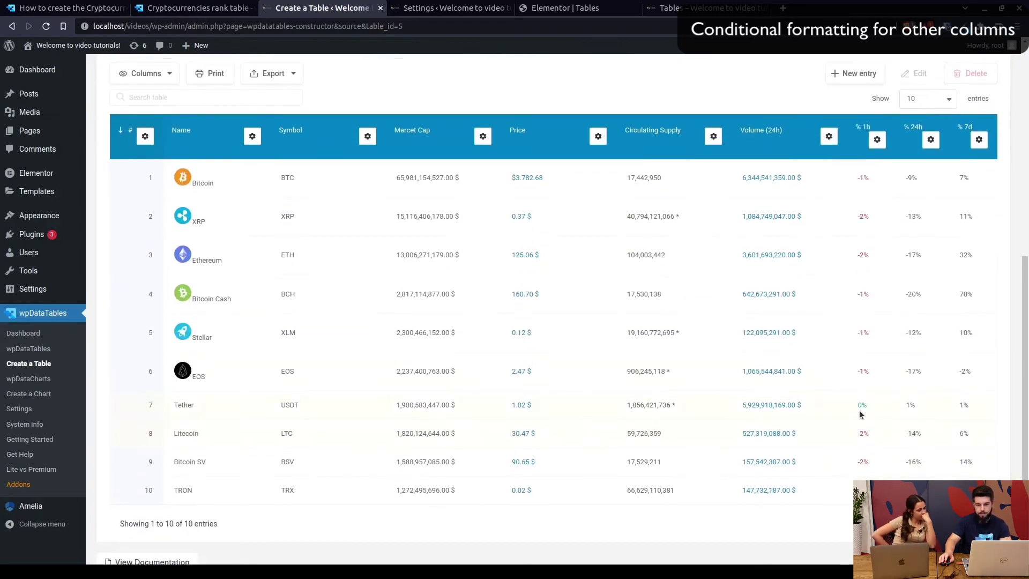
{"action": "left_click", "coordinate": [933, 141]}
{"action": "left_click", "coordinate": [678, 109]}
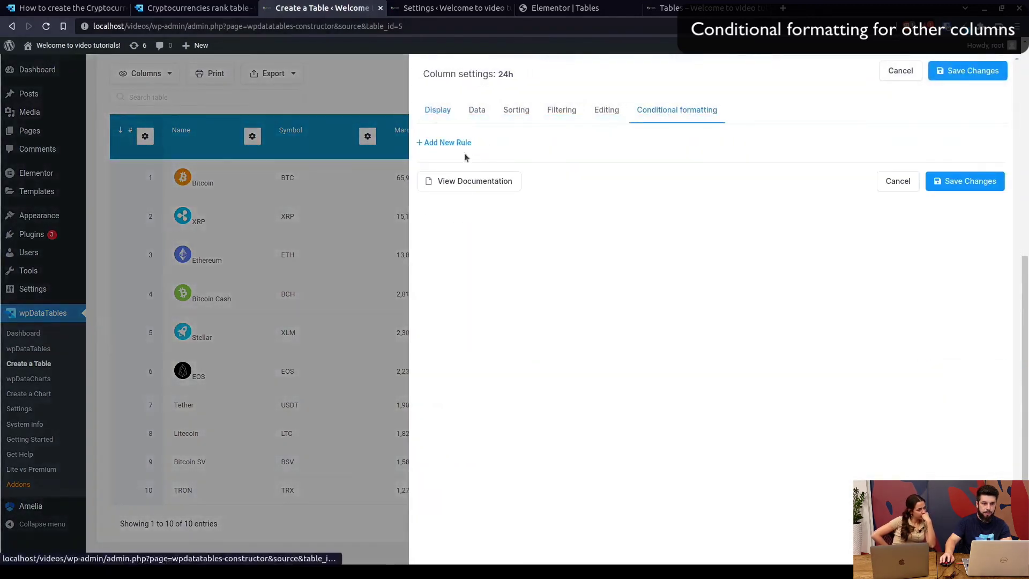
{"action": "left_click", "coordinate": [455, 142]}
{"action": "left_click", "coordinate": [437, 177]}
{"action": "left_click", "coordinate": [536, 151]}
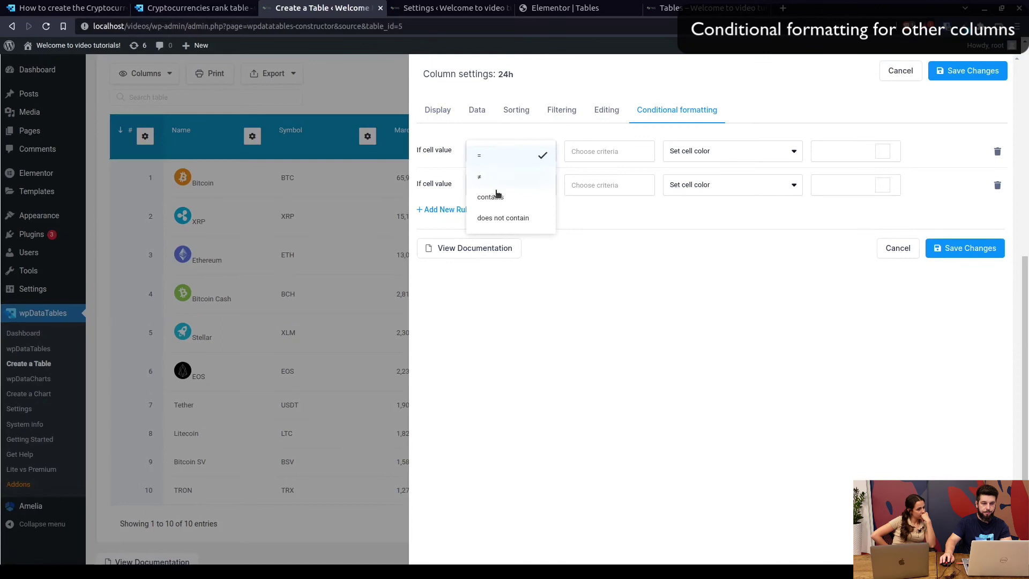
{"action": "left_click", "coordinate": [495, 196]}
{"action": "left_click", "coordinate": [517, 184]}
{"action": "left_click", "coordinate": [500, 250]}
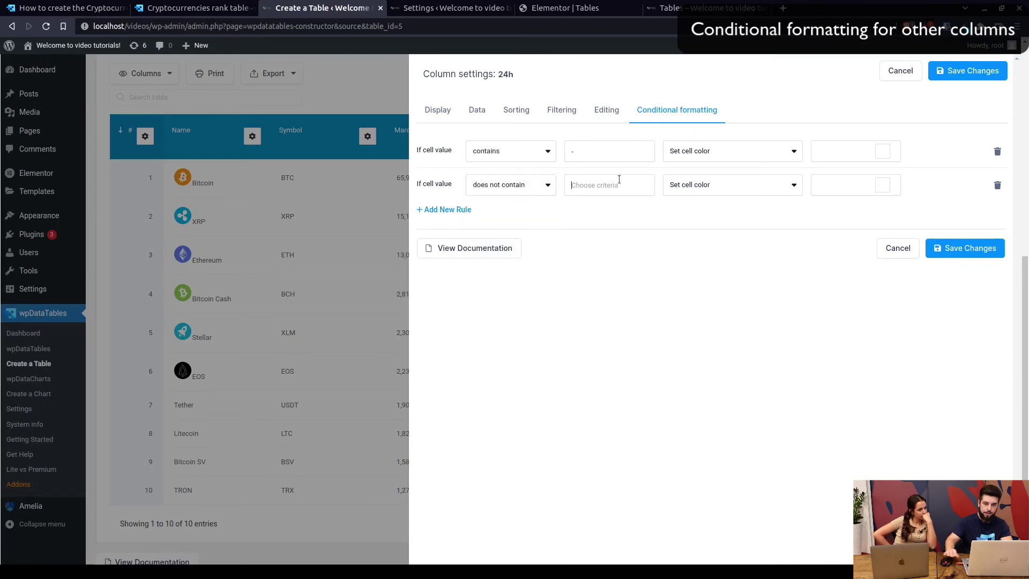
Make the rules set cell CSS classes red-text and green-text, and save the changes
{"action": "left_click", "coordinate": [774, 158]}
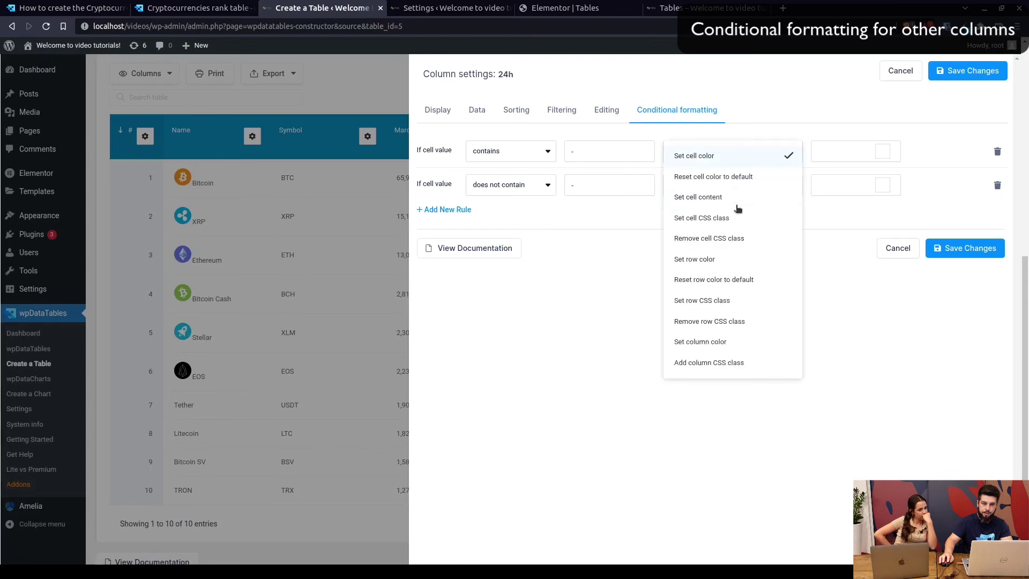
{"action": "left_click", "coordinate": [721, 217]}
{"action": "left_click", "coordinate": [726, 191]}
{"action": "left_click", "coordinate": [715, 251]}
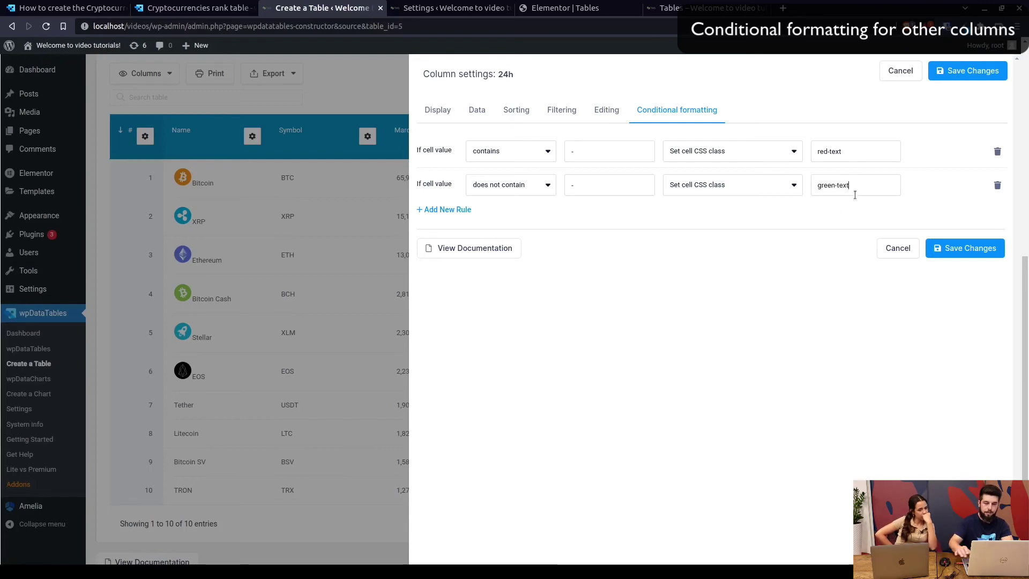
{"action": "left_click", "coordinate": [957, 248]}
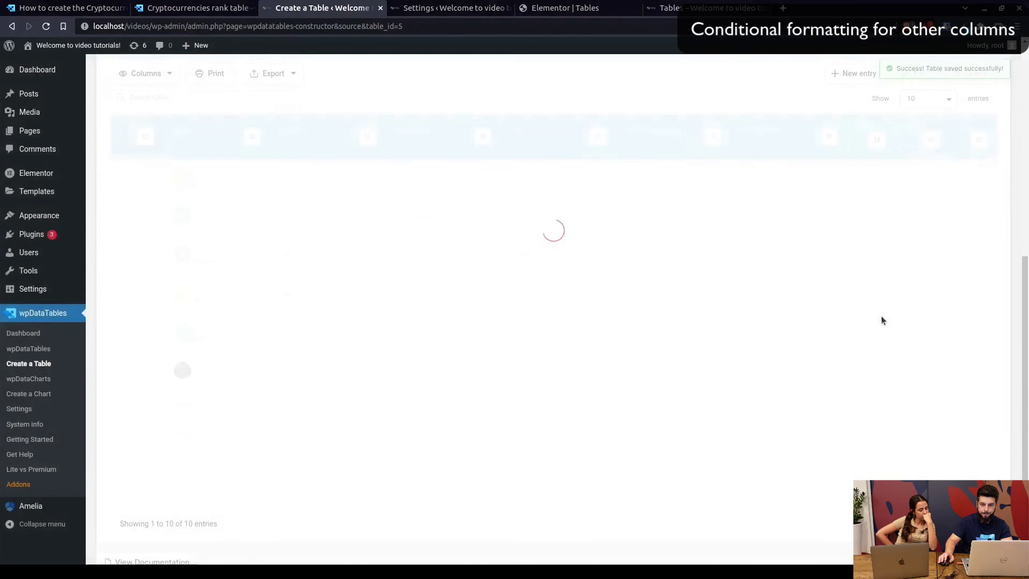
Add two conditional formatting rules to the % 7d column: contains '-' and does not contain '-'
{"action": "left_click", "coordinate": [979, 139]}
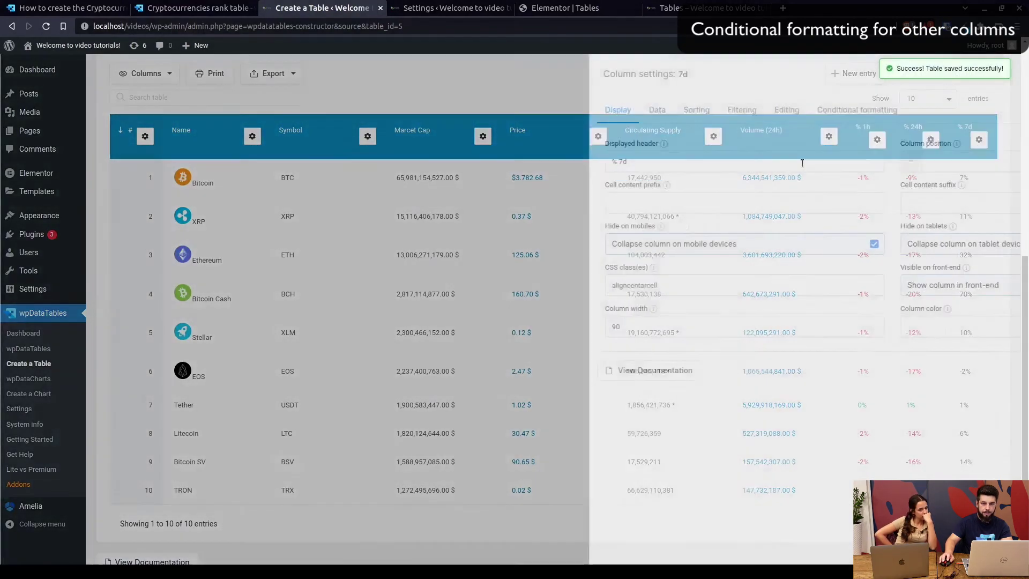
{"action": "left_click", "coordinate": [695, 112]}
{"action": "left_click", "coordinate": [459, 145]}
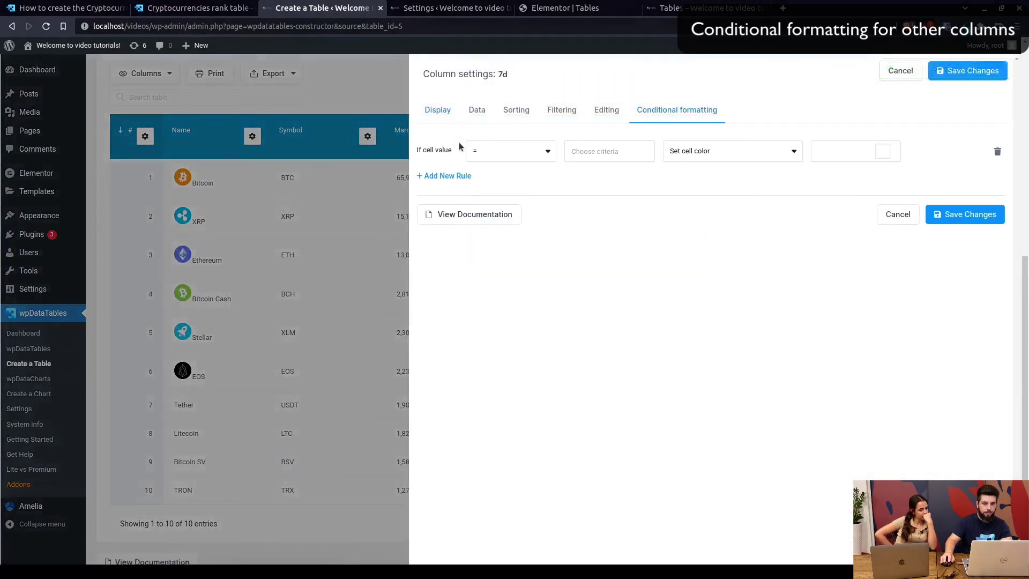
{"action": "left_click", "coordinate": [441, 176]}
{"action": "left_click", "coordinate": [504, 153]}
{"action": "left_click", "coordinate": [490, 197]}
{"action": "left_click", "coordinate": [507, 185]}
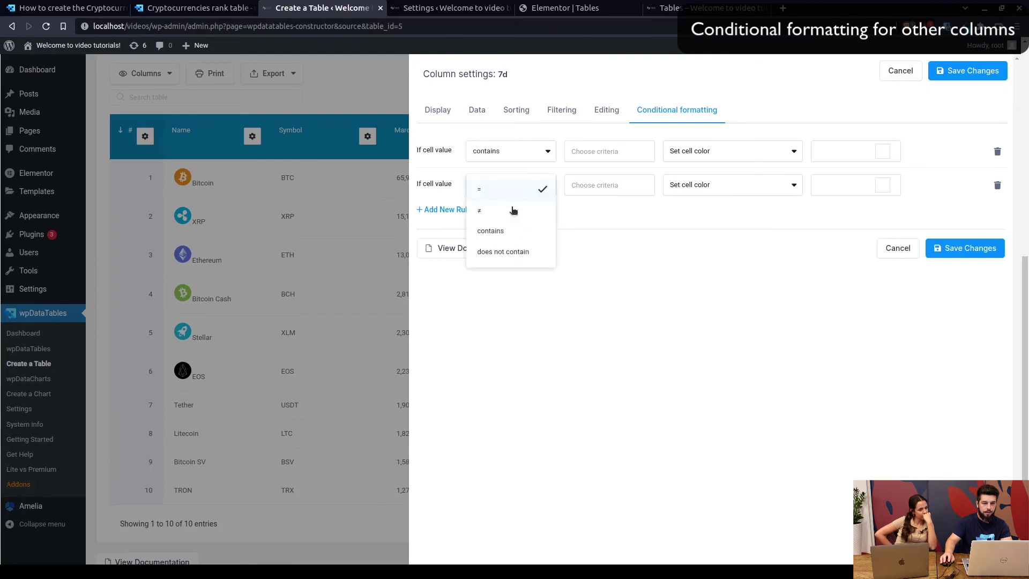
{"action": "left_click", "coordinate": [503, 251]}
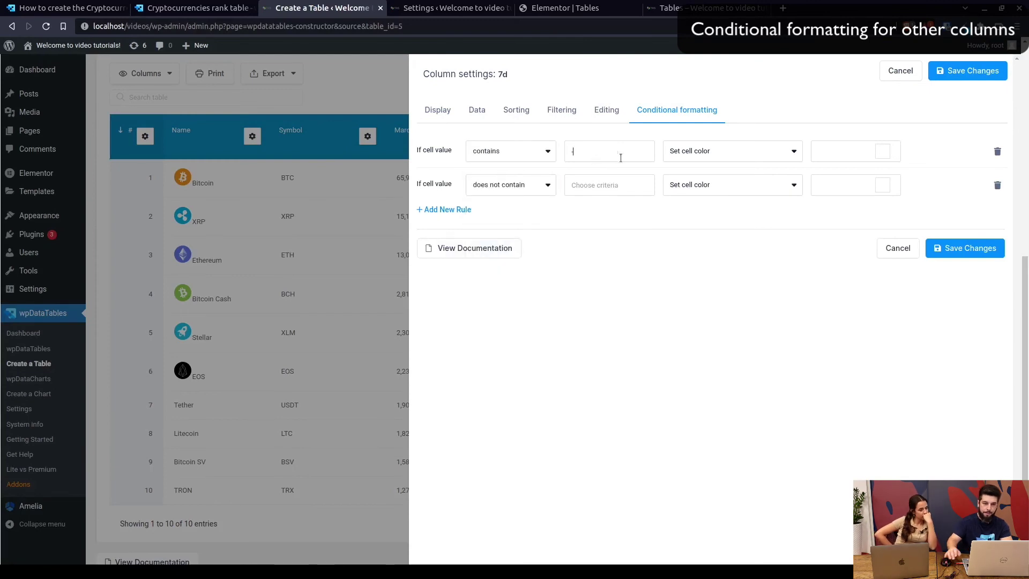
Have the rules set cell CSS classes red-text and green-text, then save the changes
{"action": "left_click", "coordinate": [750, 159]}
{"action": "left_click", "coordinate": [716, 199]}
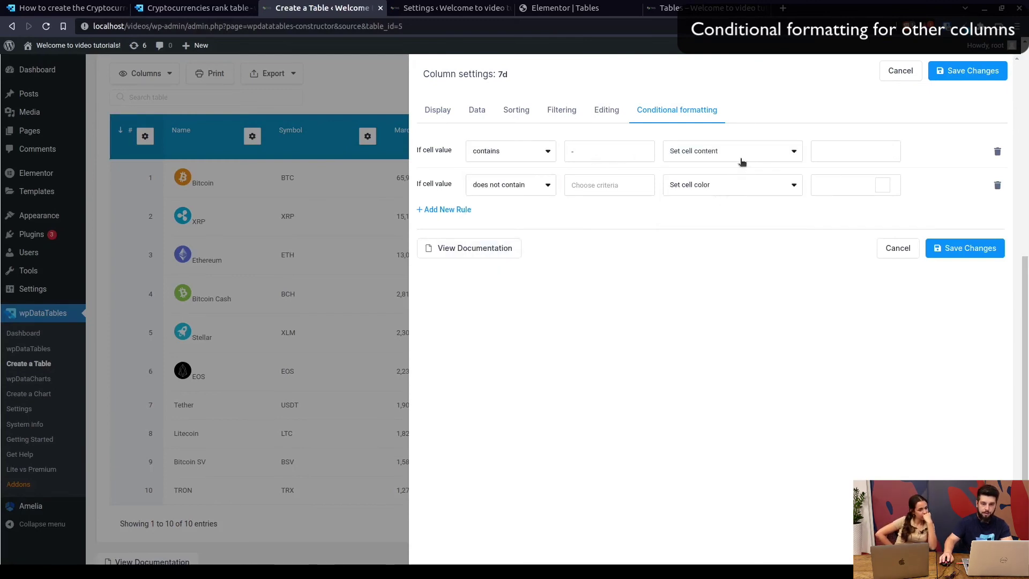
{"action": "left_click", "coordinate": [742, 161]}
{"action": "left_click", "coordinate": [716, 218]}
{"action": "left_click", "coordinate": [841, 147]}
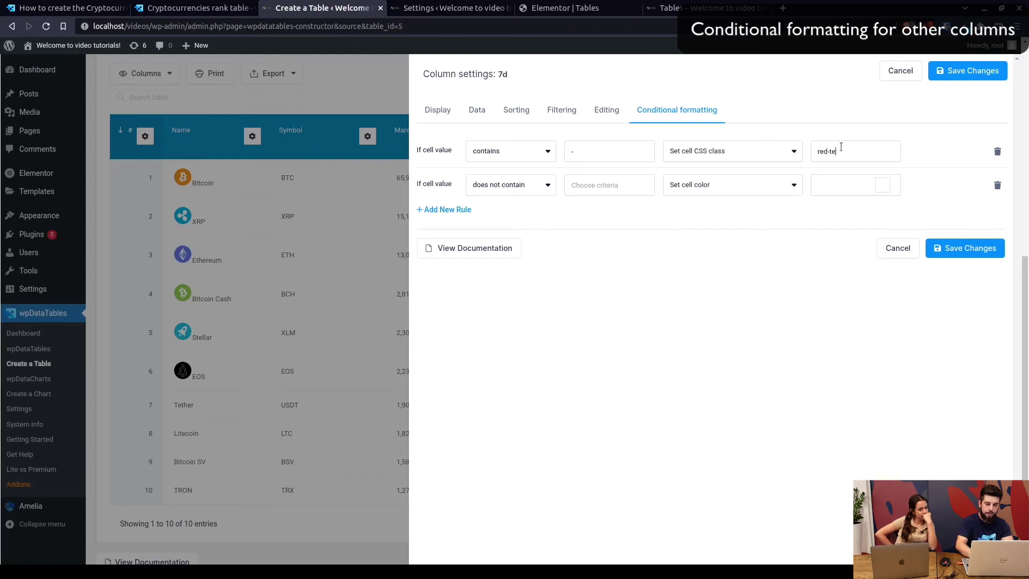
{"action": "left_click", "coordinate": [762, 189]}
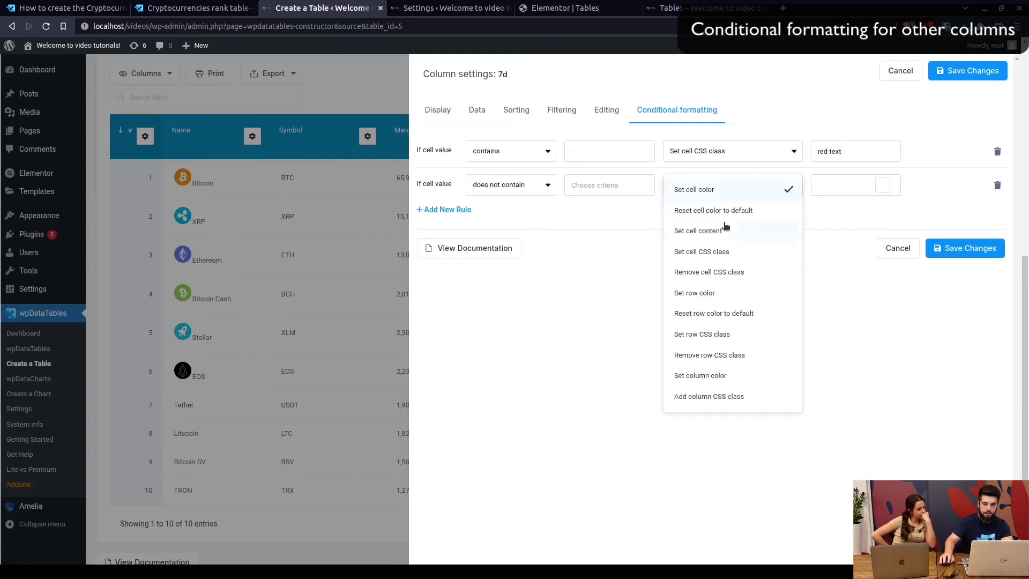
{"action": "left_click", "coordinate": [722, 251]}
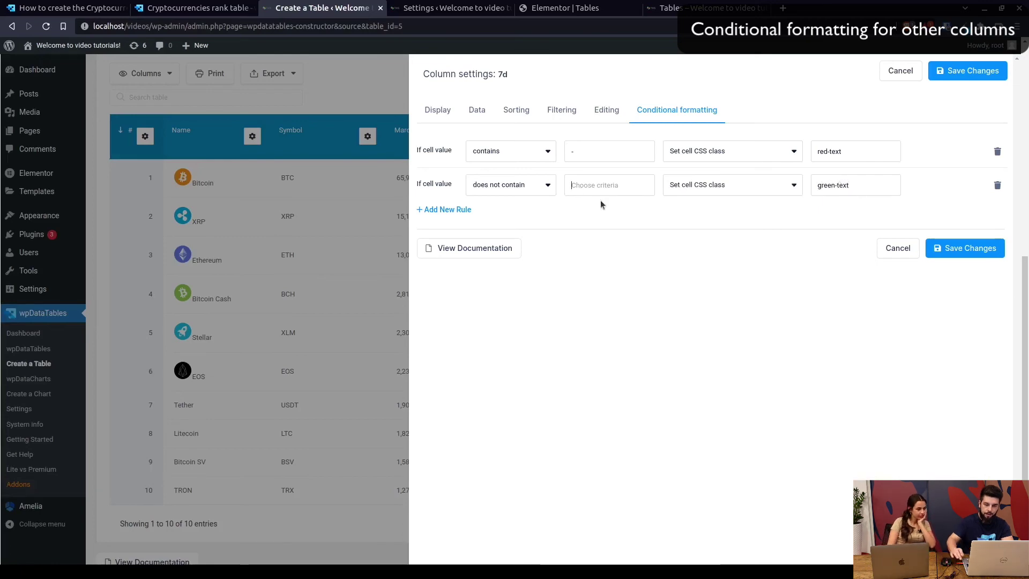
{"action": "left_click", "coordinate": [979, 246]}
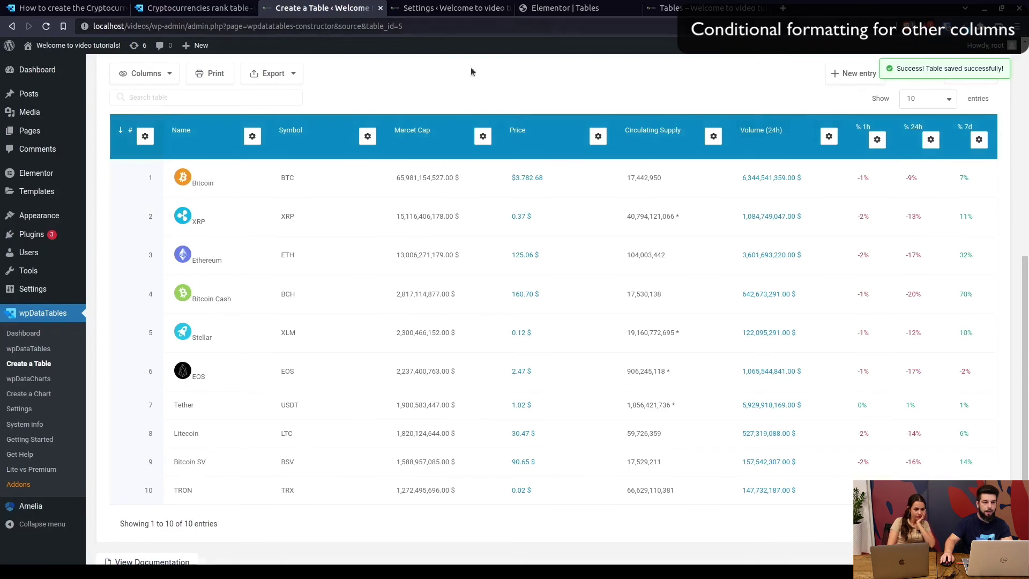
Skim the tutorial article again, then return to the table editor tab
{"action": "left_click", "coordinate": [67, 8]}
{"action": "scroll", "coordinate": [474, 252], "scroll_direction": "down", "scroll_amount": 3}
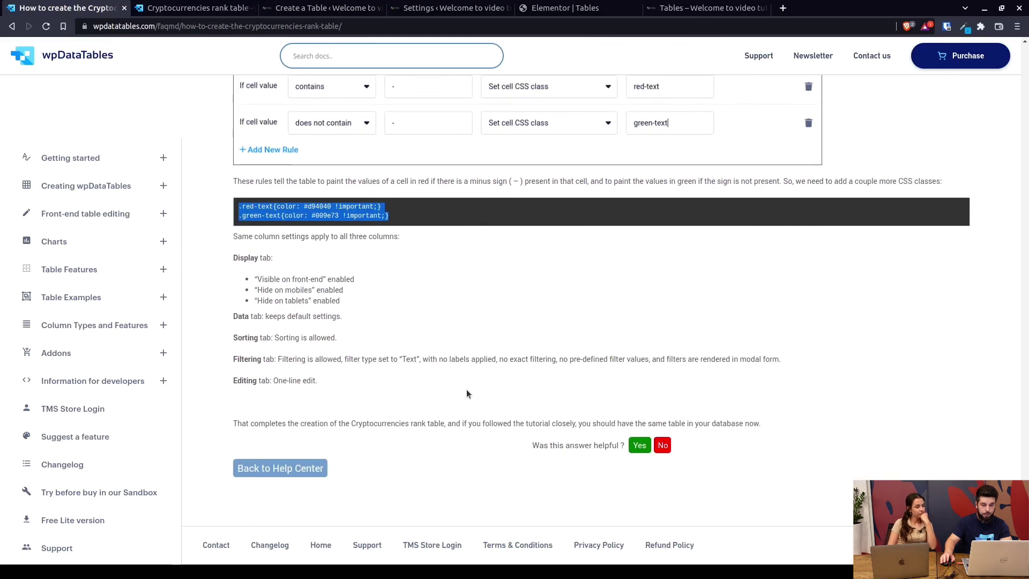
{"action": "scroll", "coordinate": [475, 387], "scroll_direction": "up", "scroll_amount": 4}
{"action": "key", "text": "ctrl+3"}
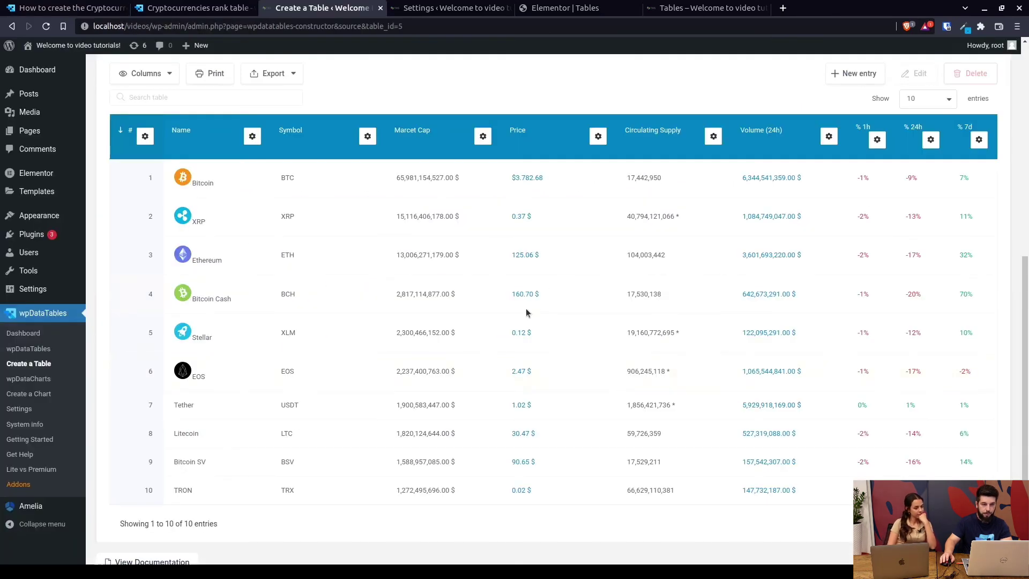